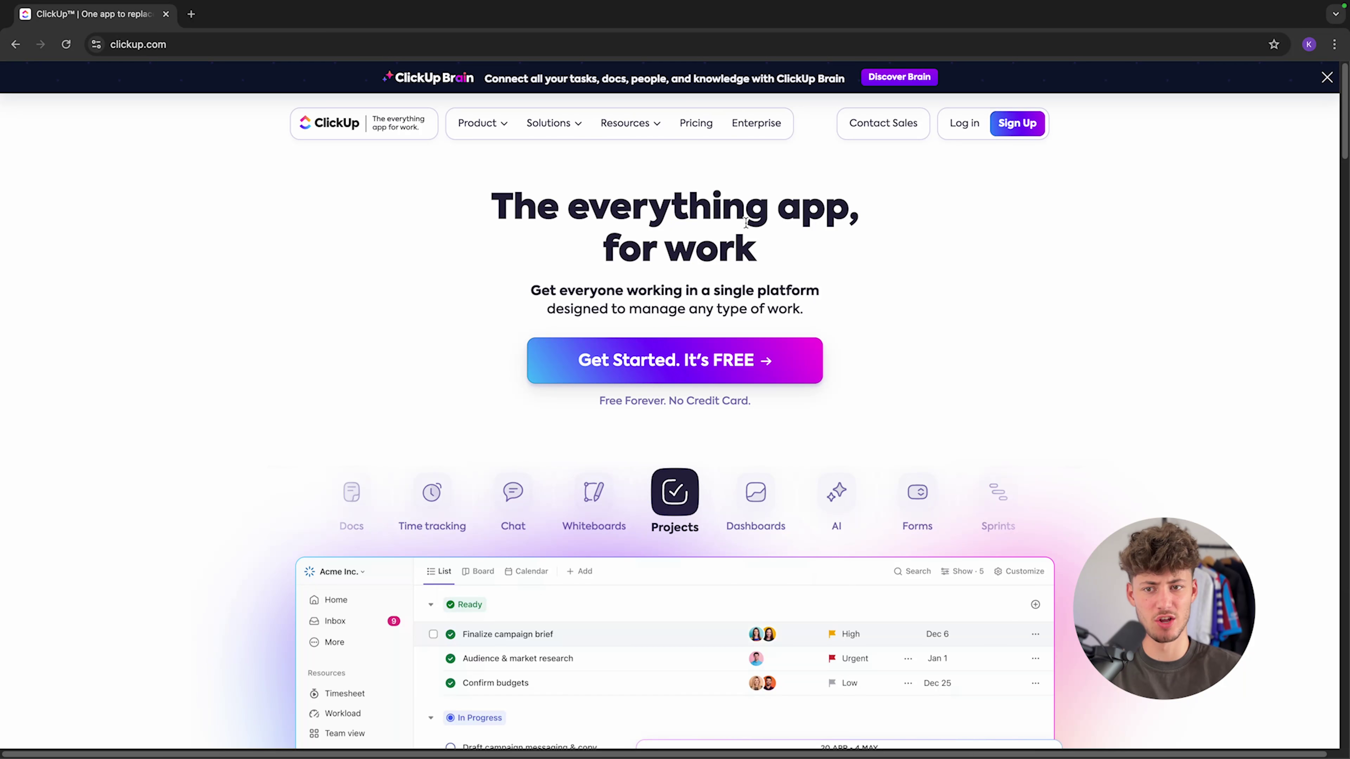
Step: Look over the clickup.com homepage, then open the free signup page via 'Get Started. It's FREE'
scroll(579, 261, "down", 3)
scroll(583, 285, "up", 2)
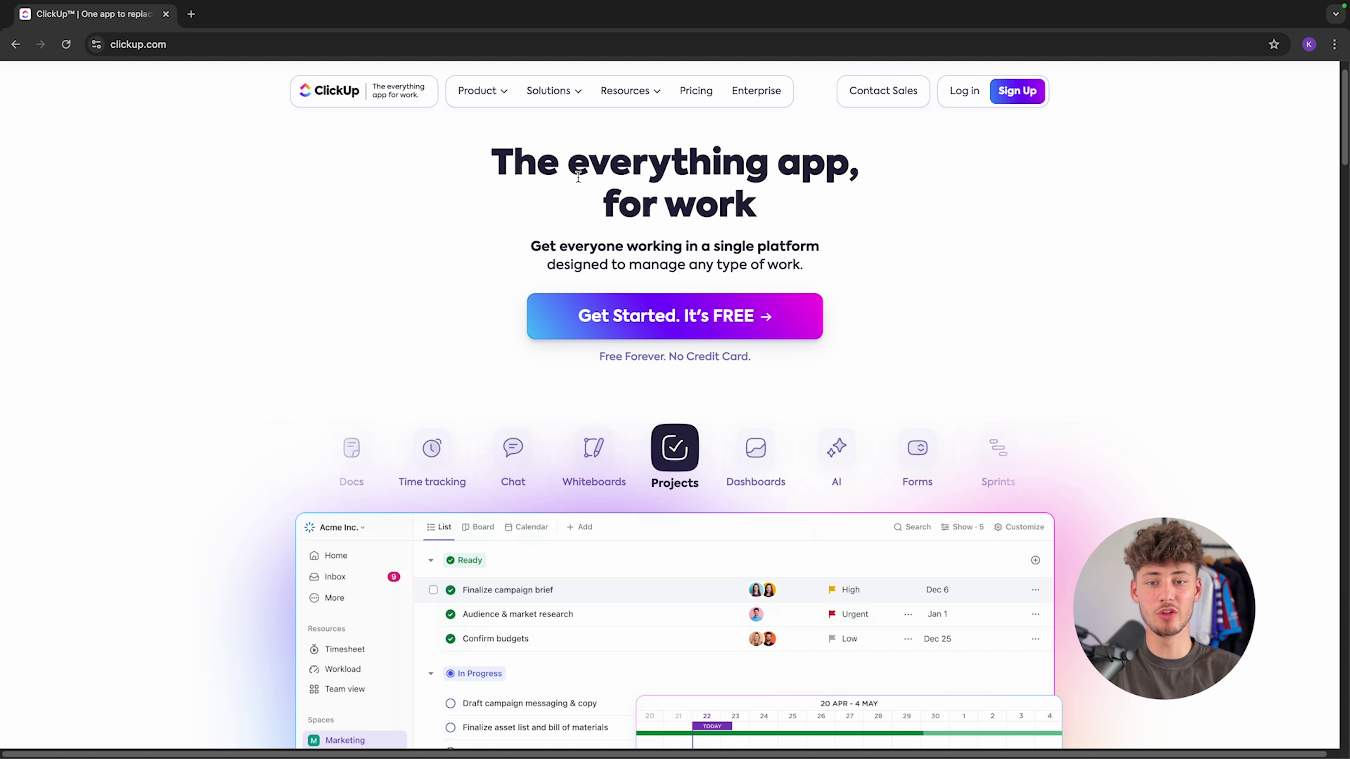
scroll(579, 234, "up", 1)
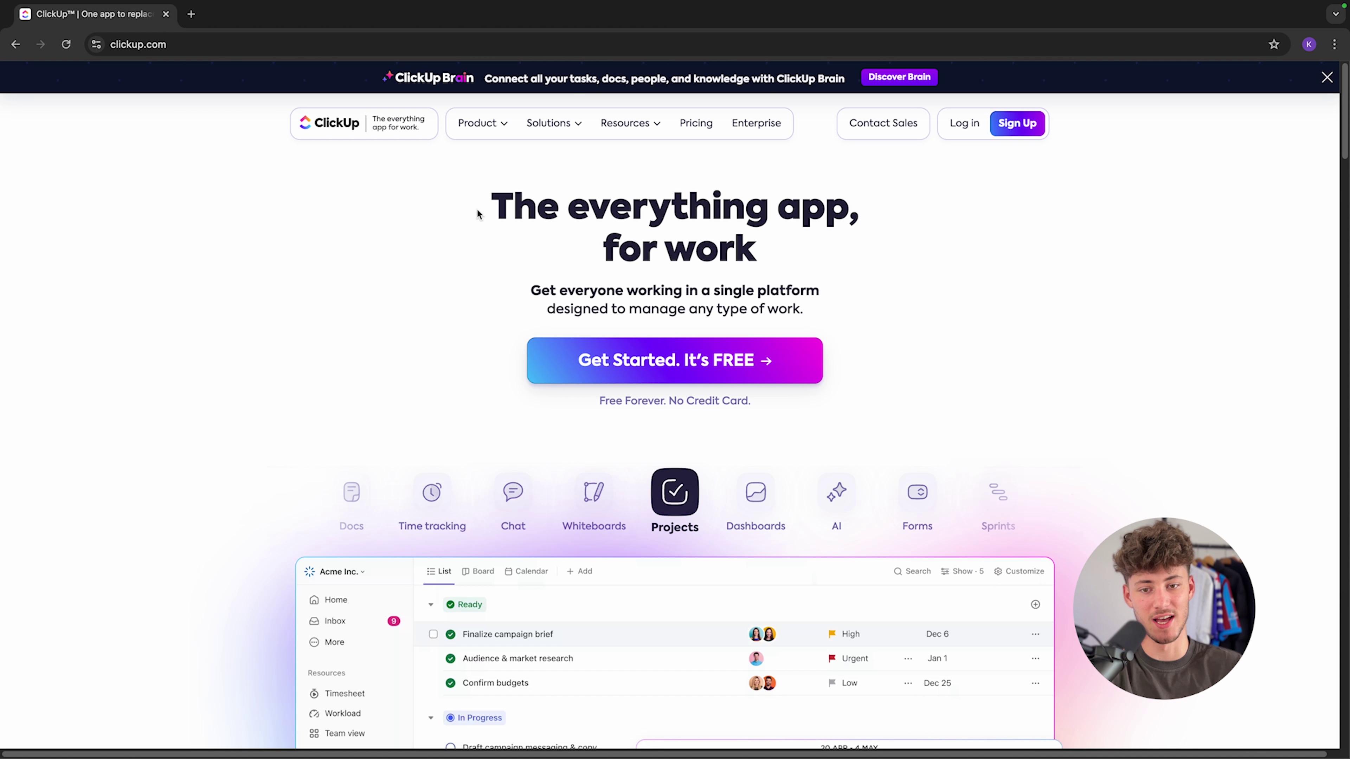
left_click_drag(478, 214, 972, 206)
left_click(524, 221)
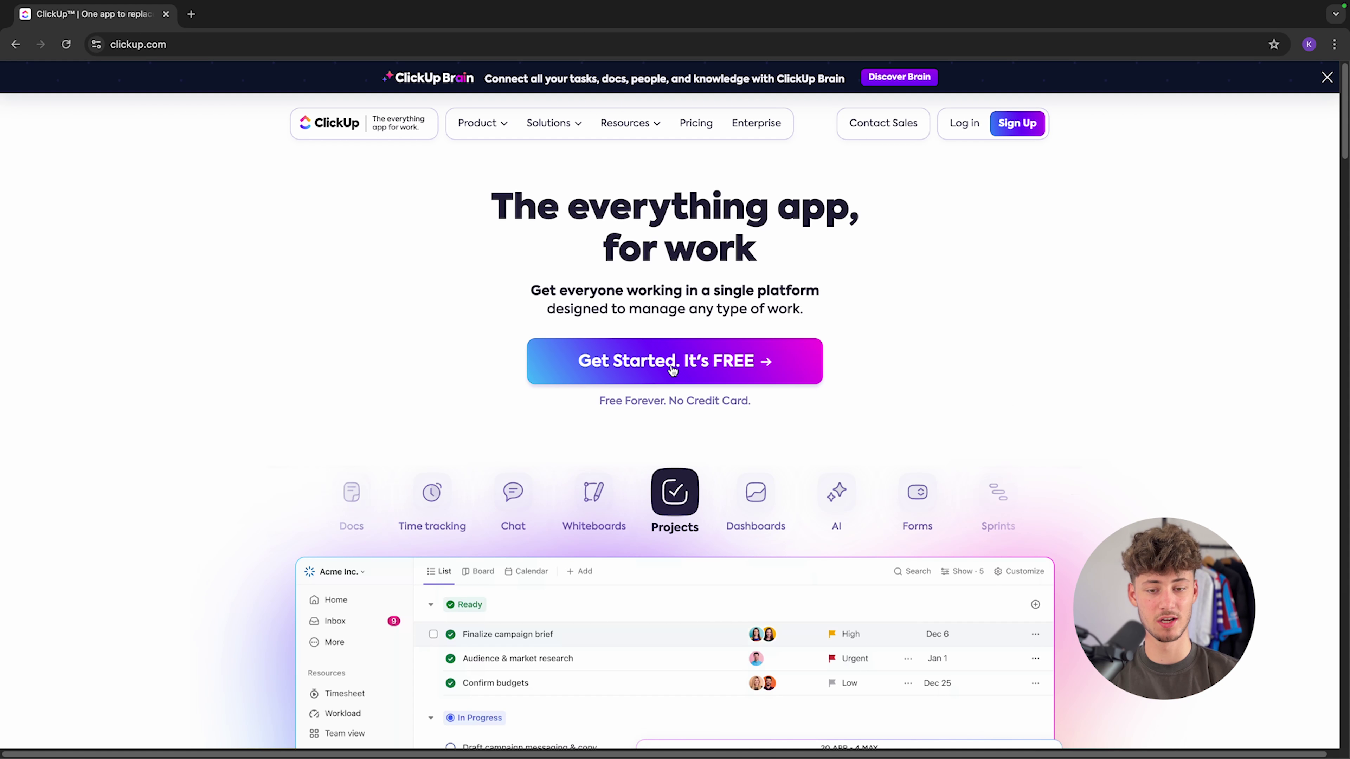
left_click(672, 371)
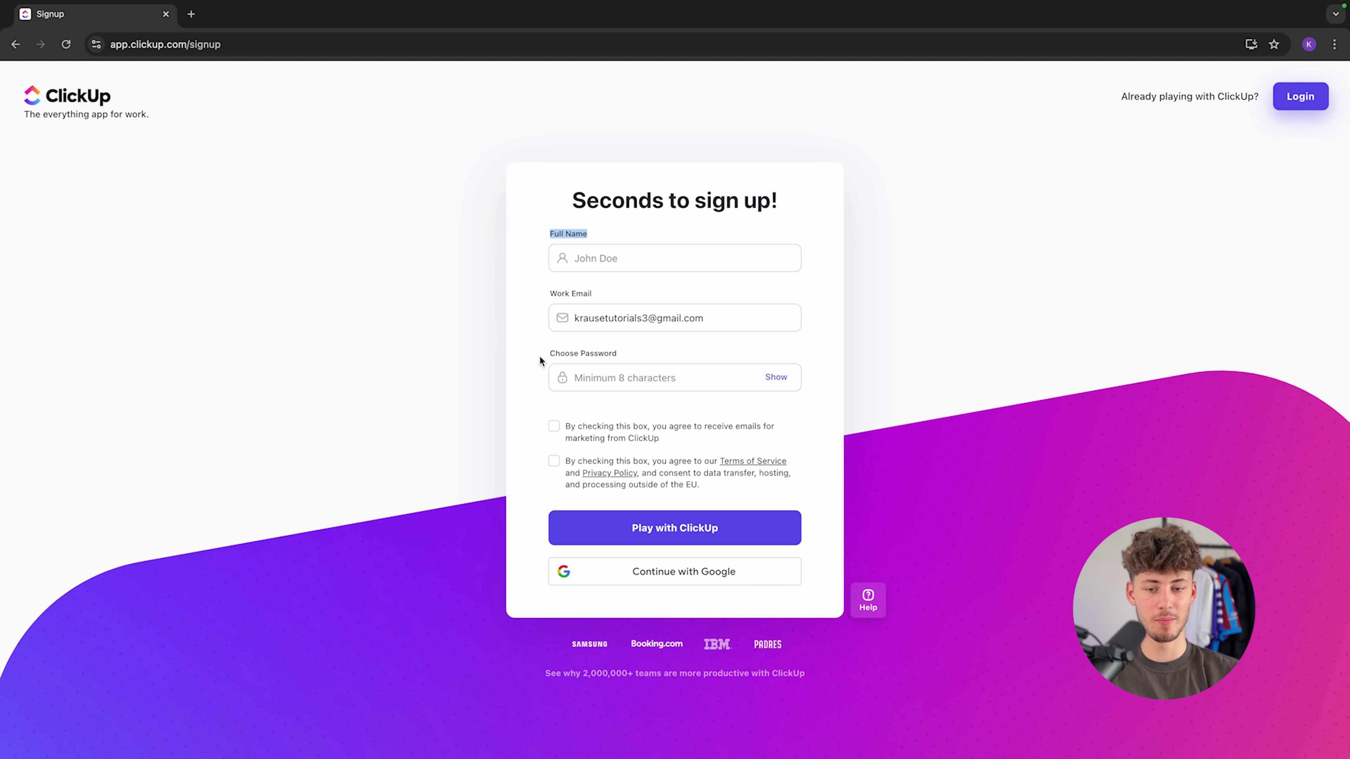
Step: Sign up for ClickUp with a Google account, choosing and confirming the account
left_click_drag(539, 355, 633, 358)
left_click(692, 579)
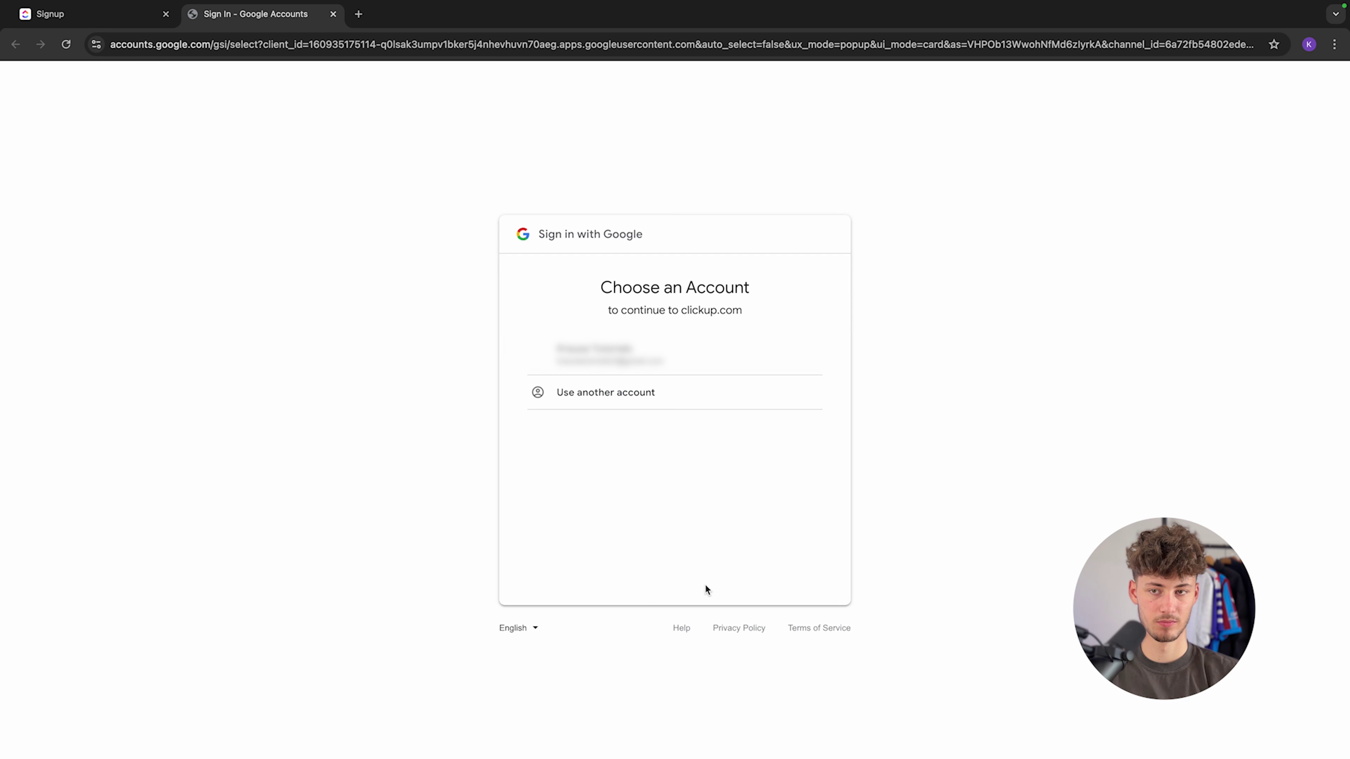
left_click(626, 351)
left_click(798, 442)
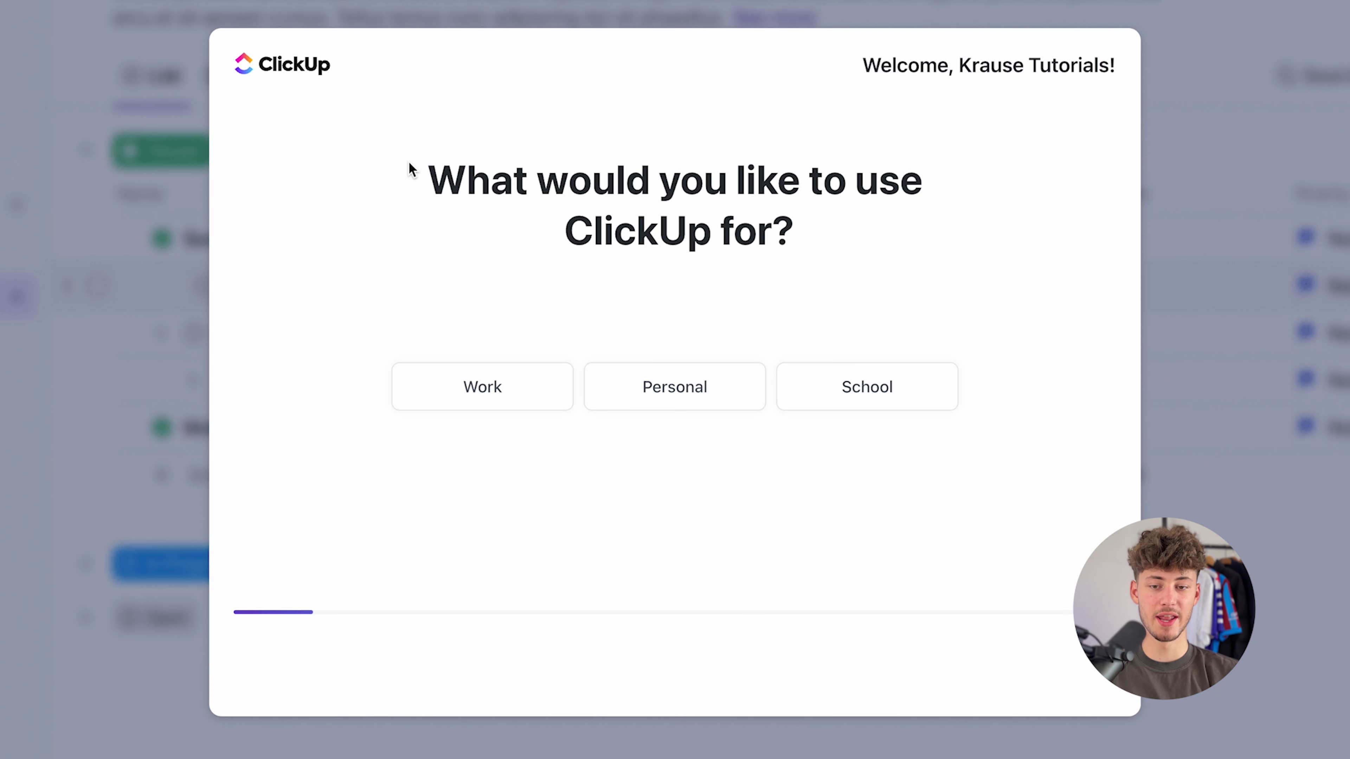
Step: Answer onboarding as Work use by just me, skip tools and features, and finish
left_click_drag(410, 175, 1041, 287)
left_click(461, 395)
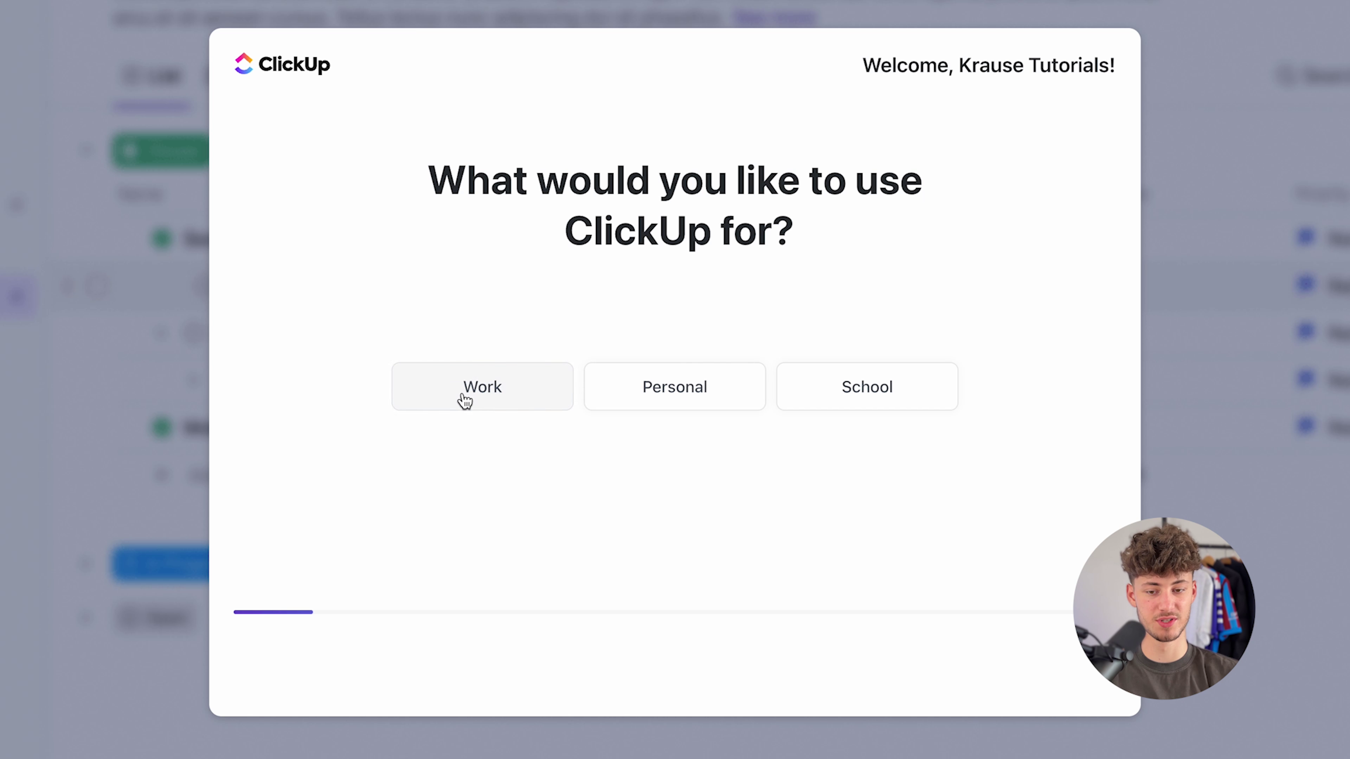
left_click(548, 360)
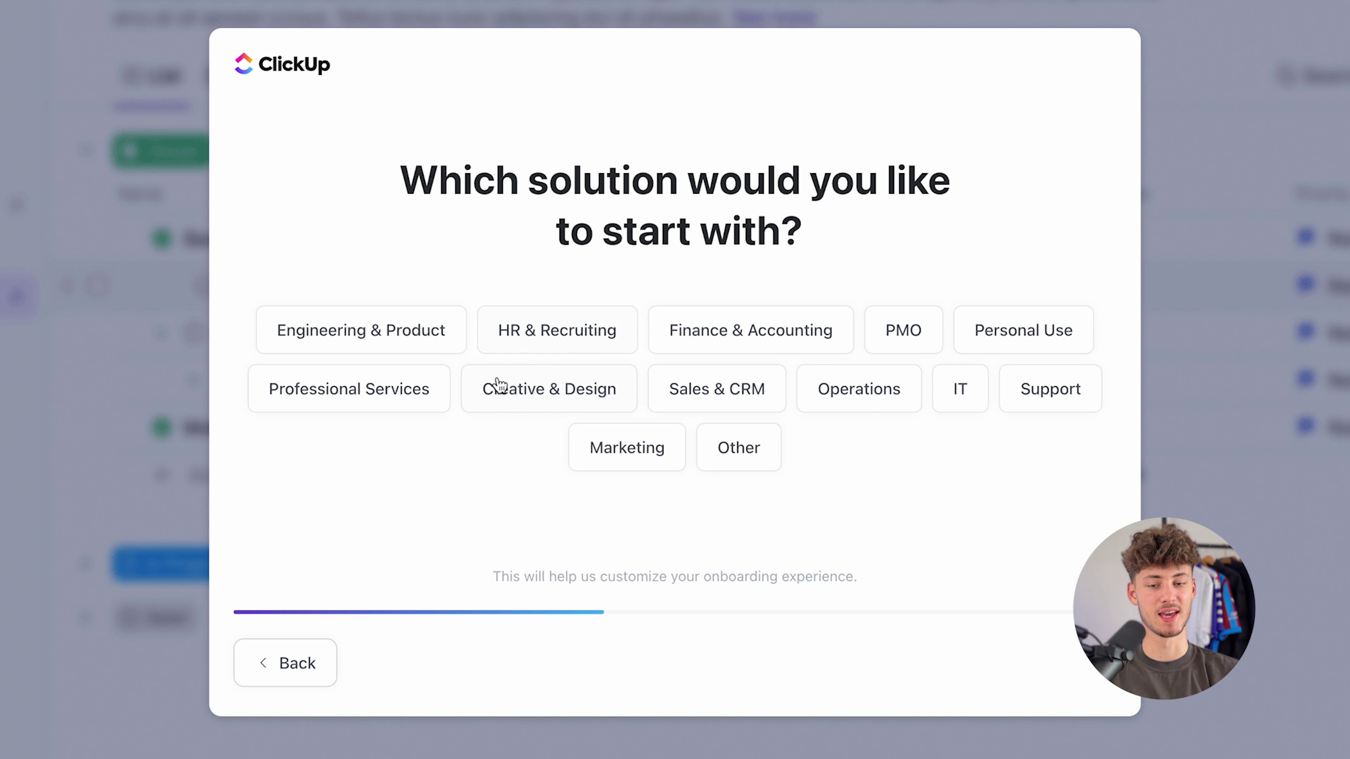
left_click(389, 333)
left_click(511, 336)
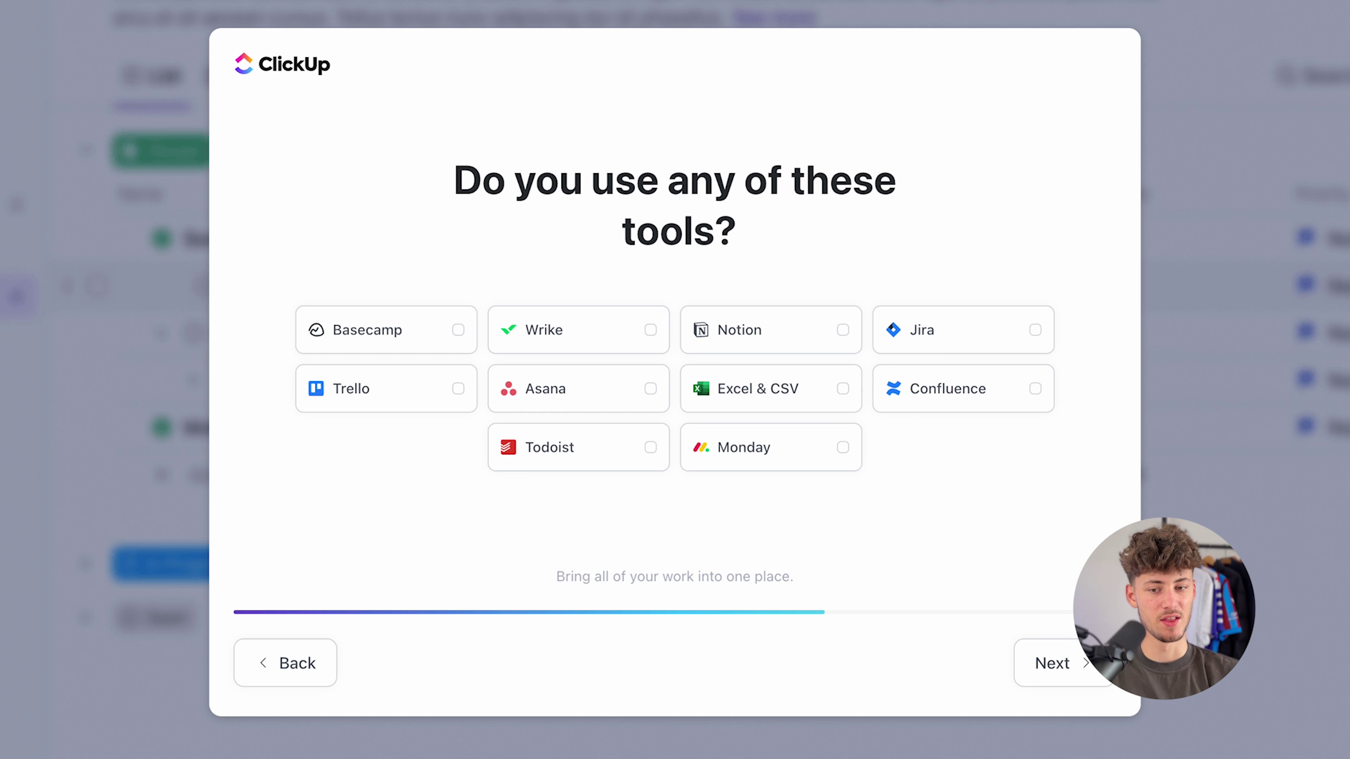
left_click(1084, 673)
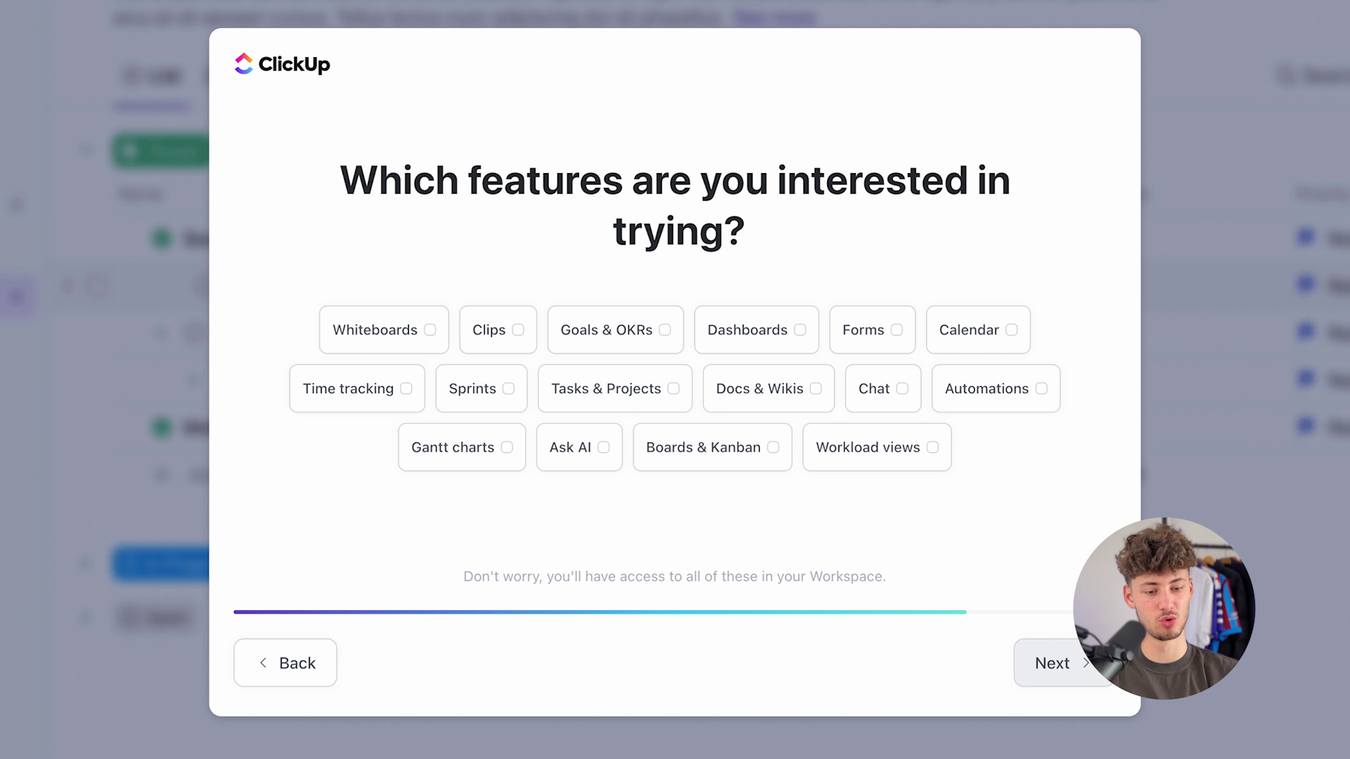
left_click(1068, 670)
left_click(1098, 690)
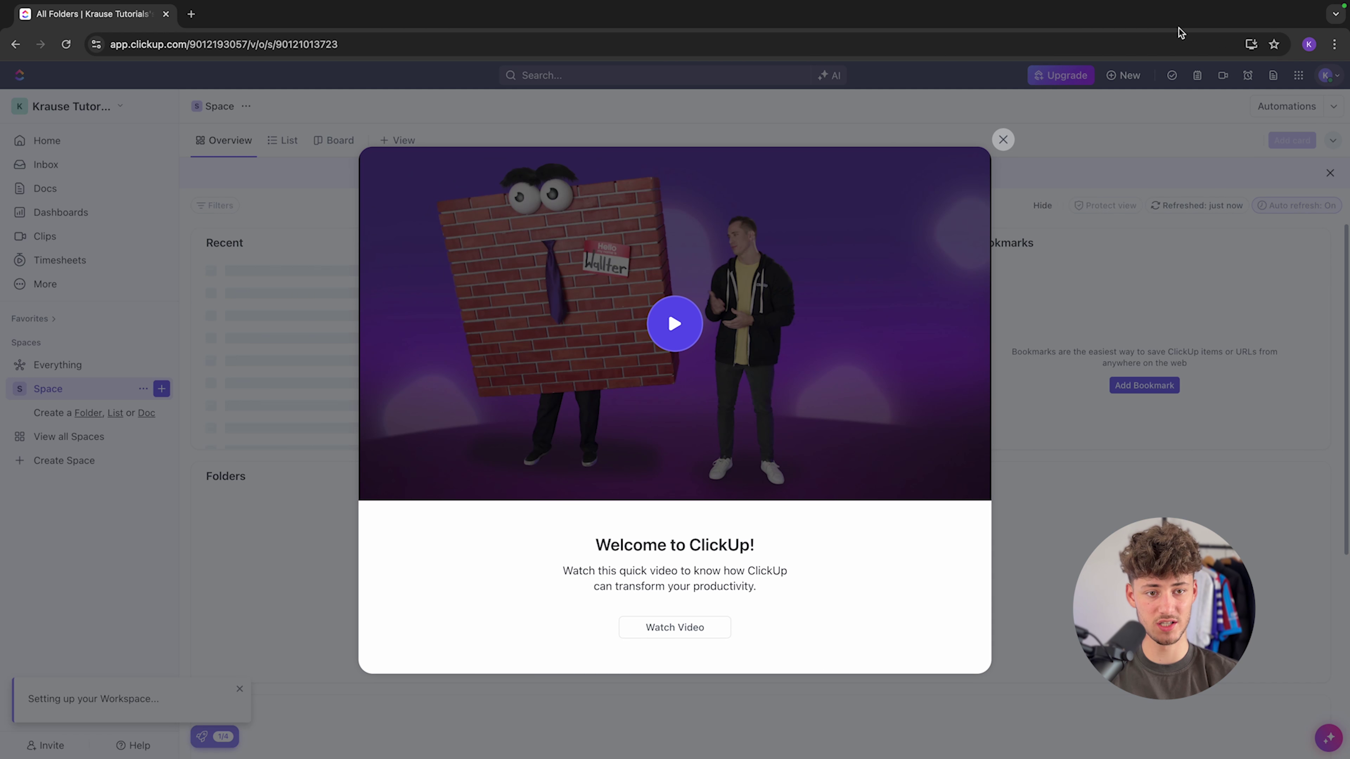
Step: Close the welcome video and start creating a new space
left_click(1003, 140)
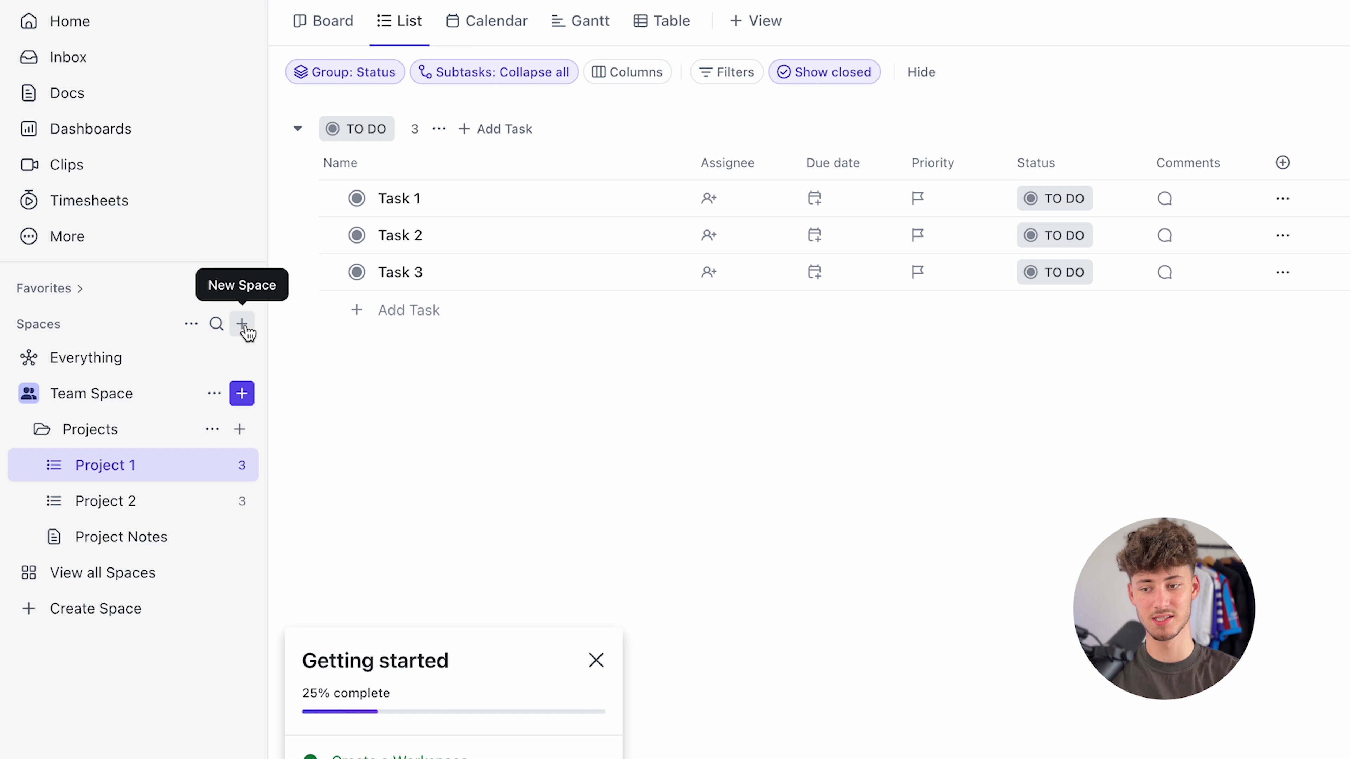
left_click(248, 328)
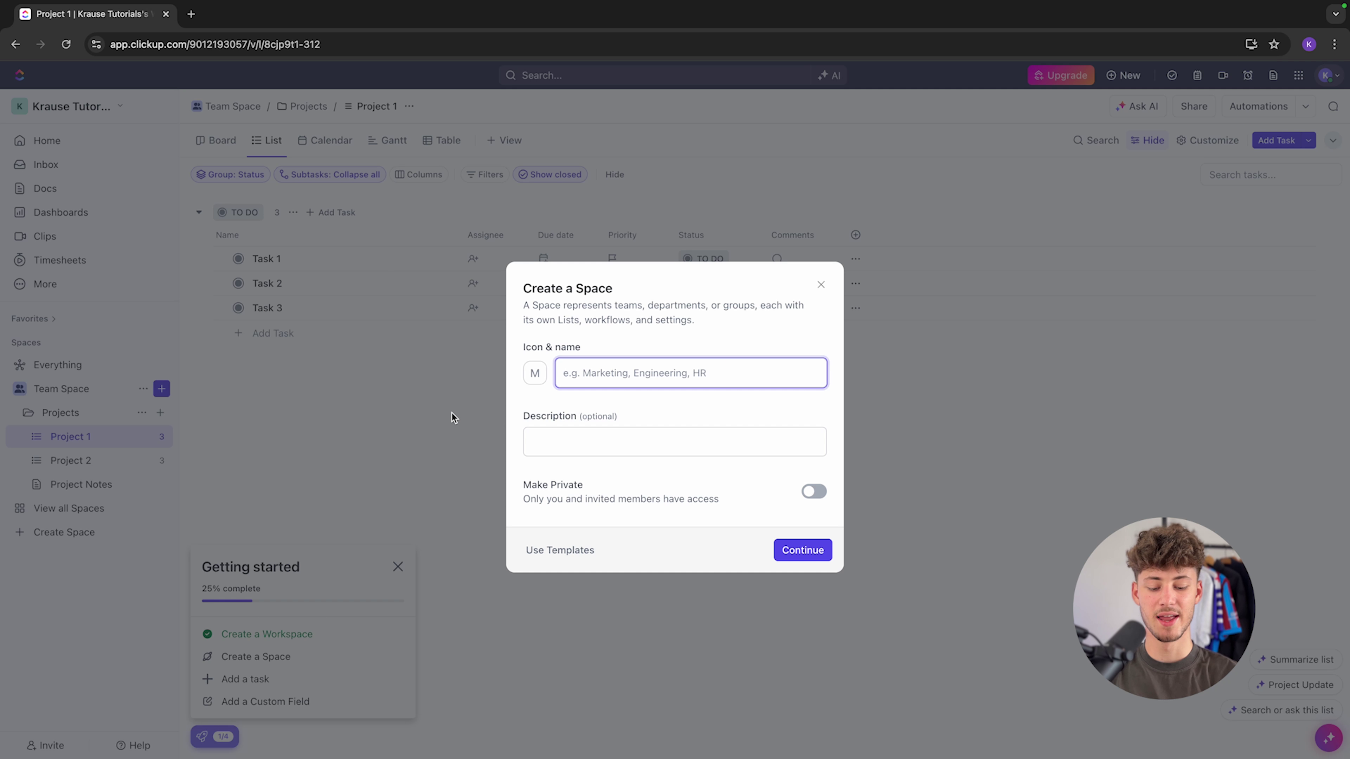
Step: Create a space named 'CRM' from the Sales CRM template and open it
type("CRM")
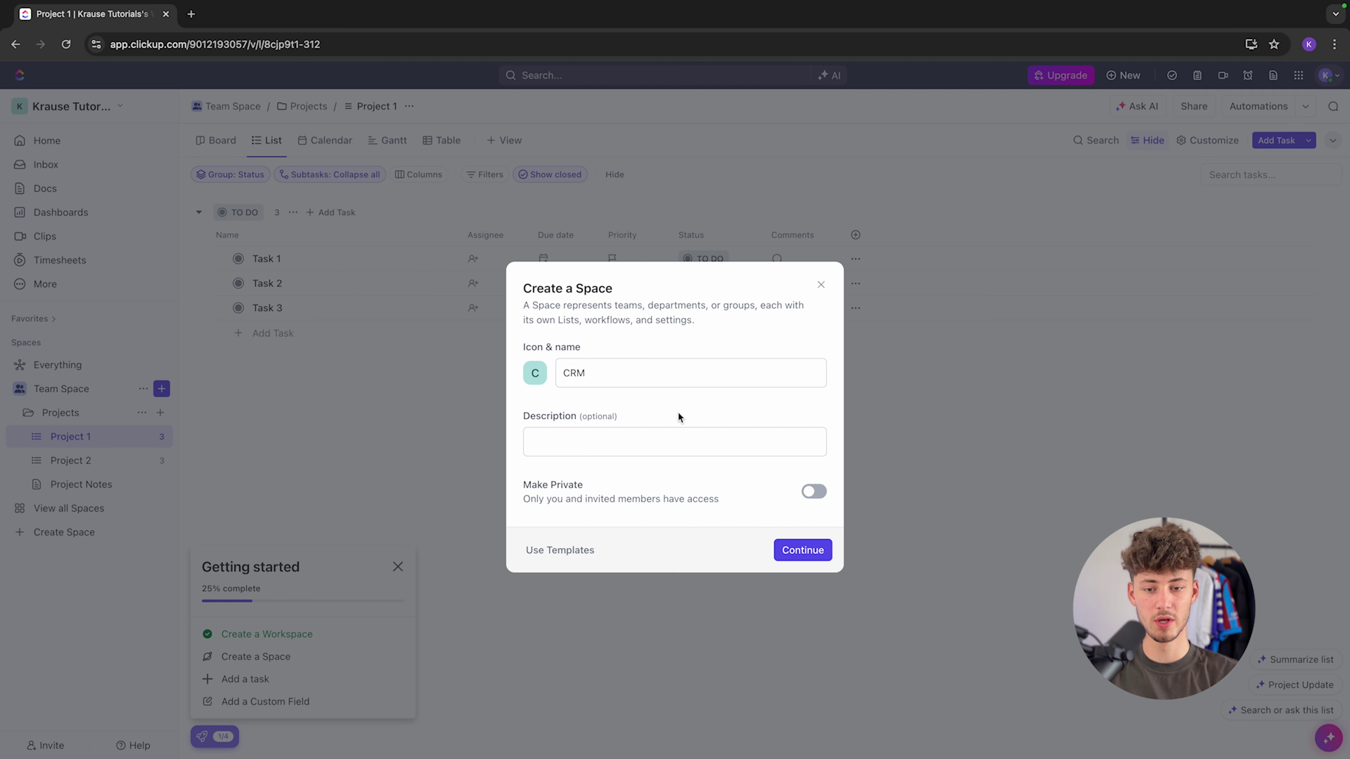
left_click(571, 550)
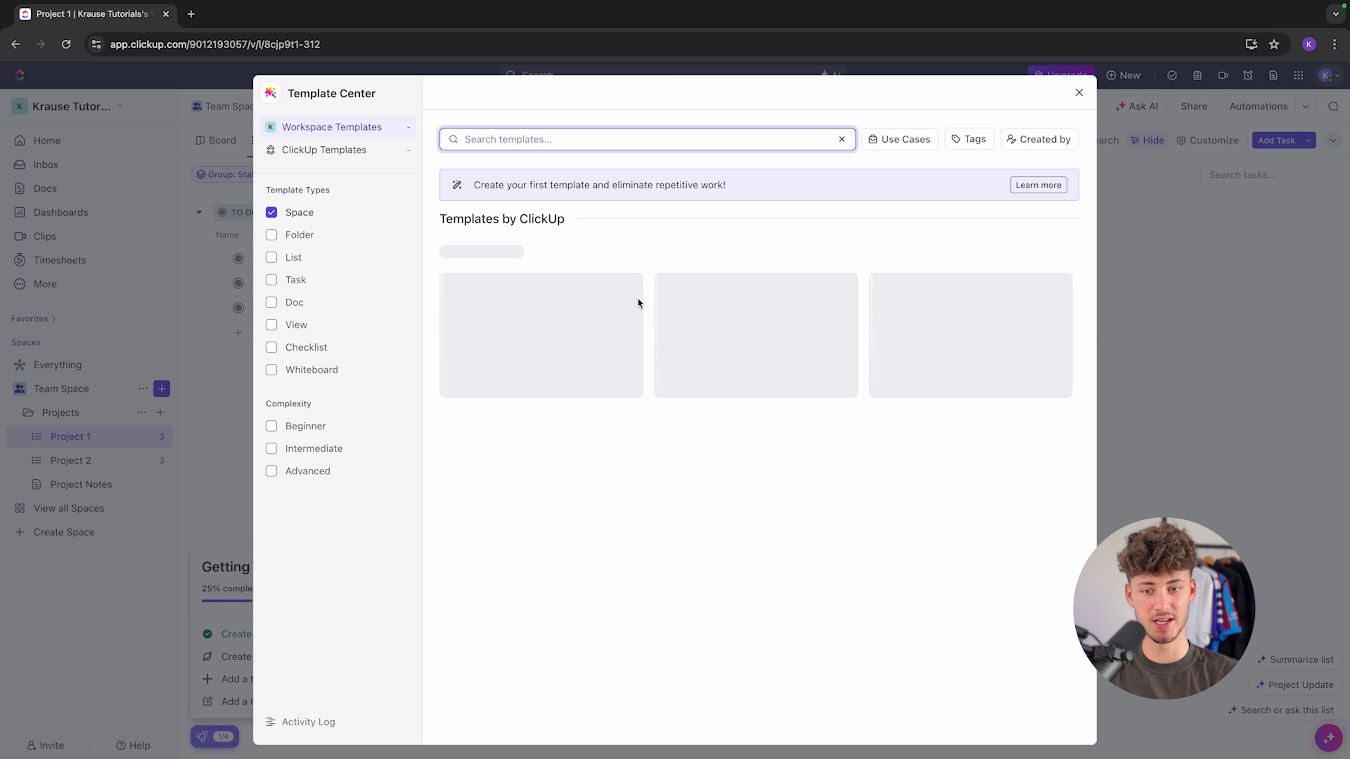
type("CRM")
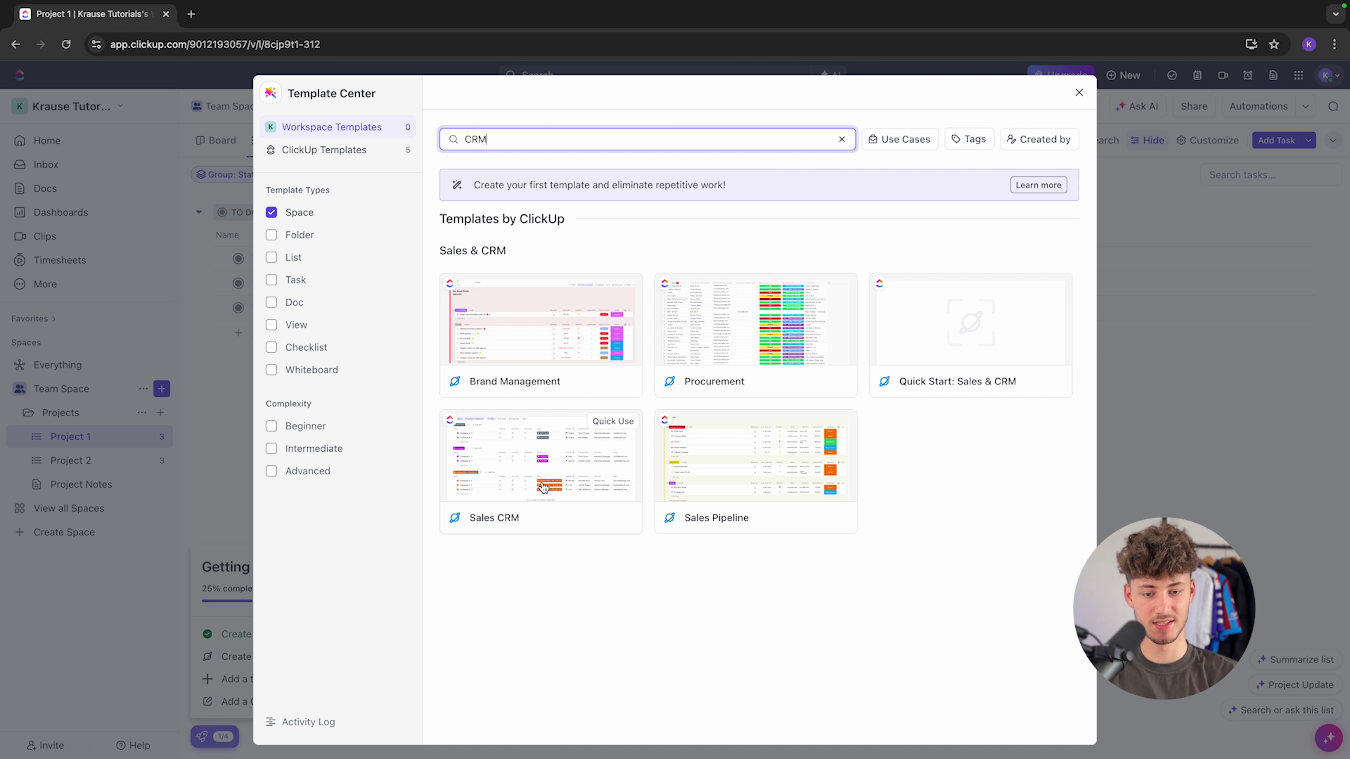
left_click(605, 490)
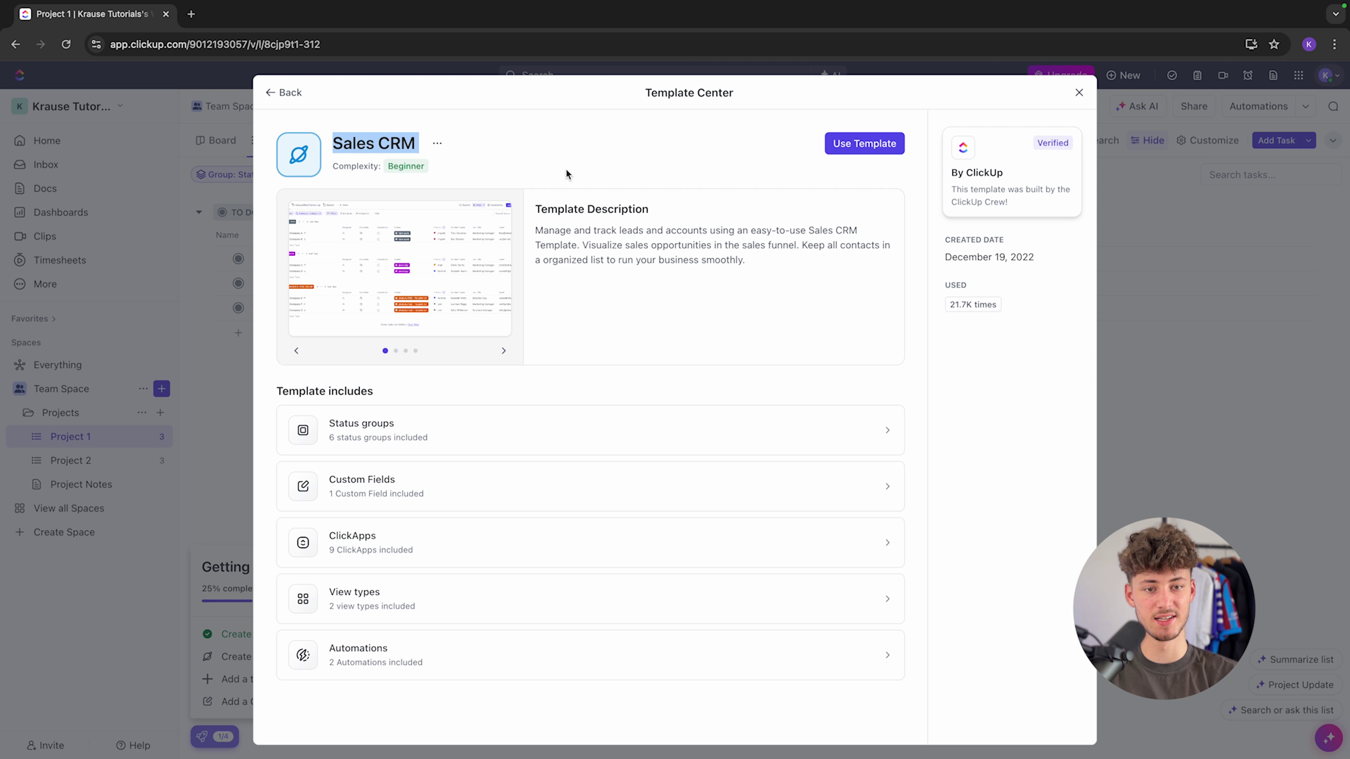
left_click(860, 145)
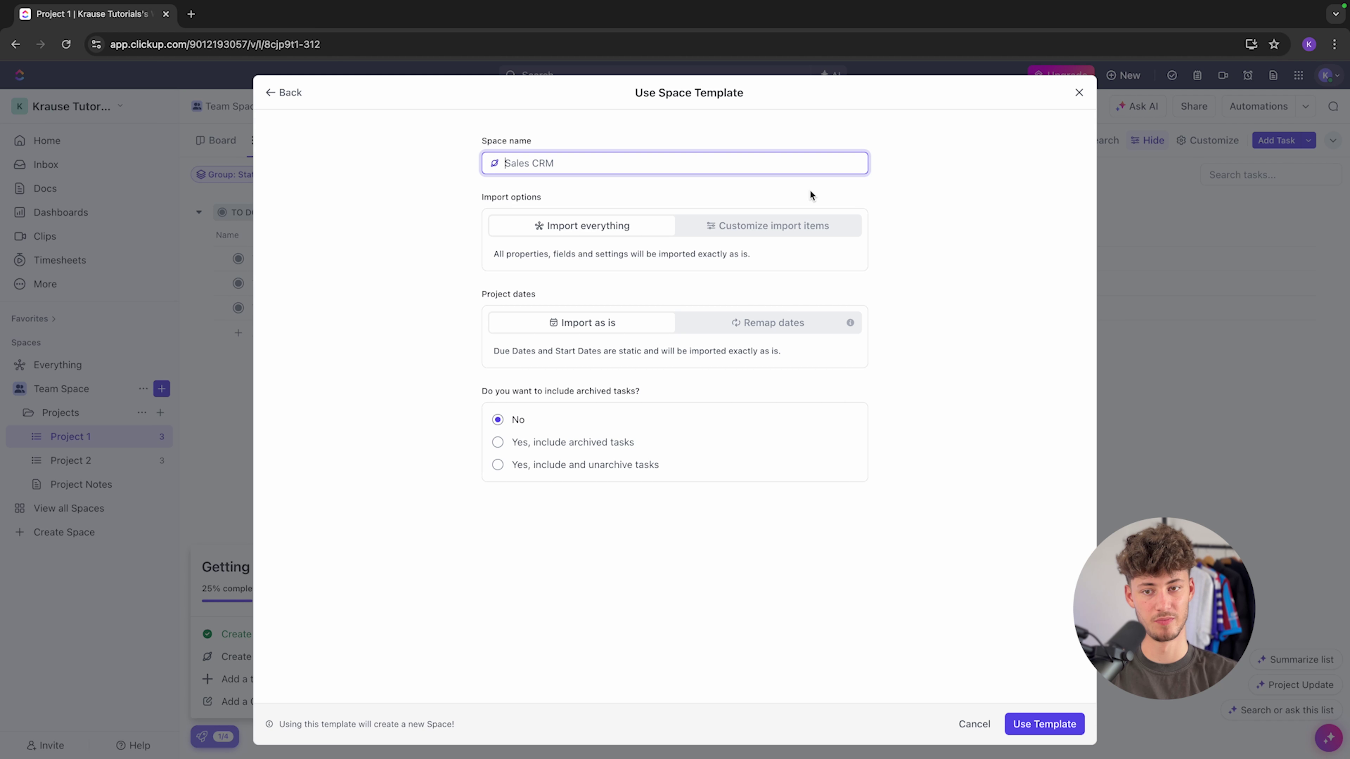
type("CRM")
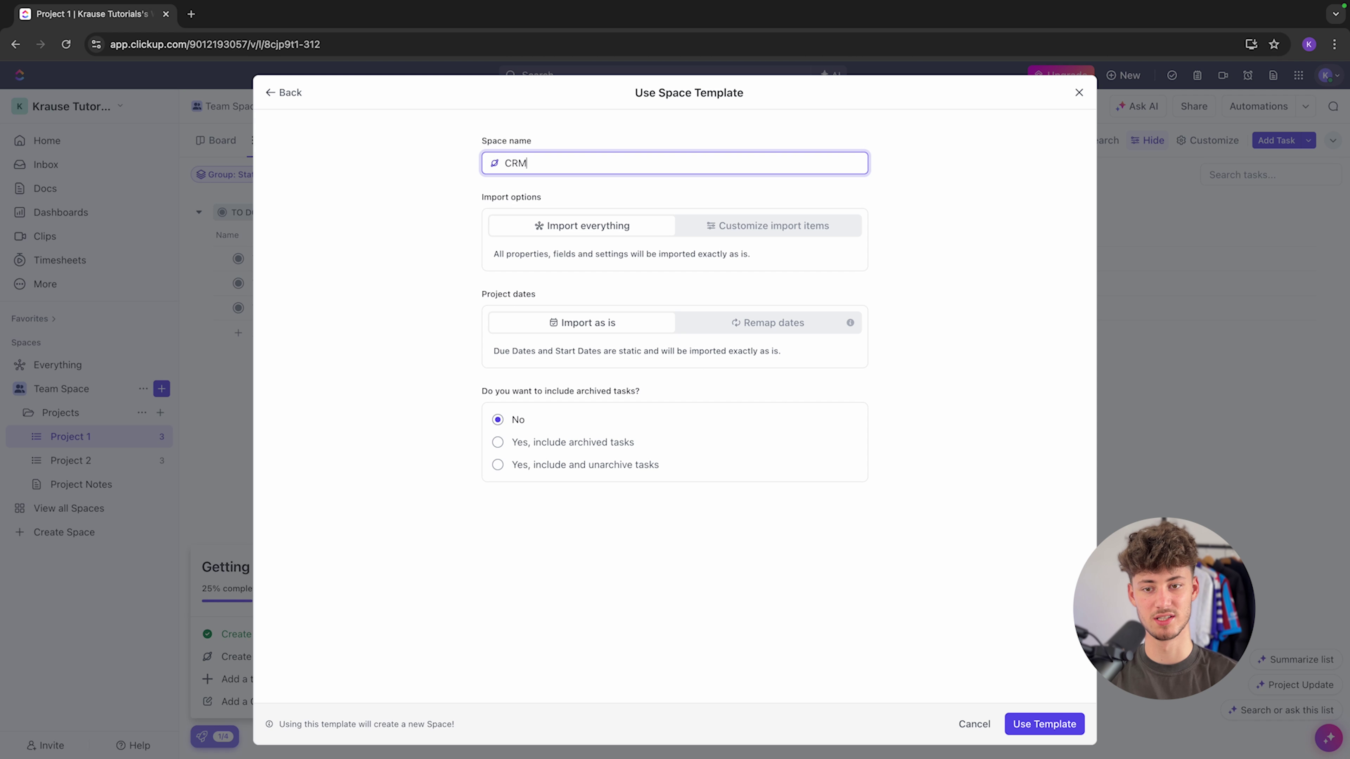
left_click(683, 199)
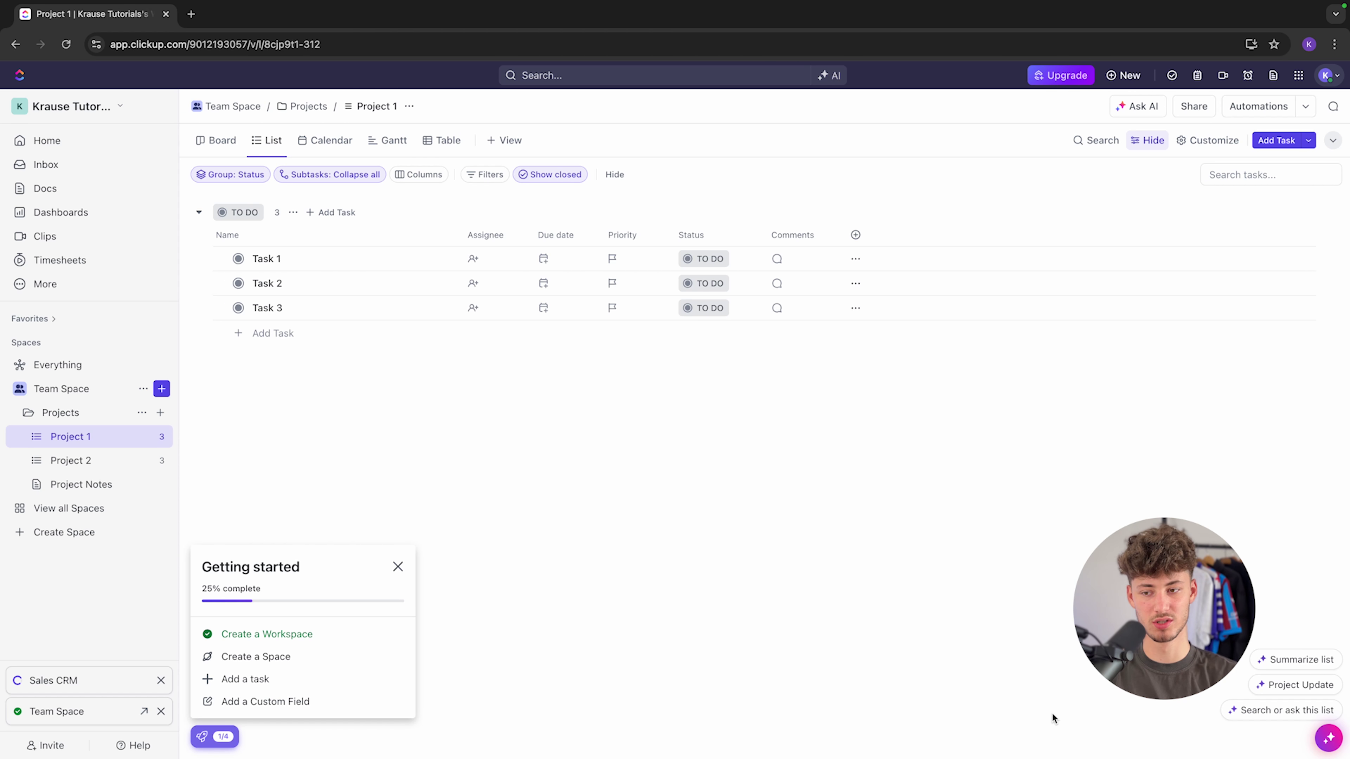
left_click(84, 392)
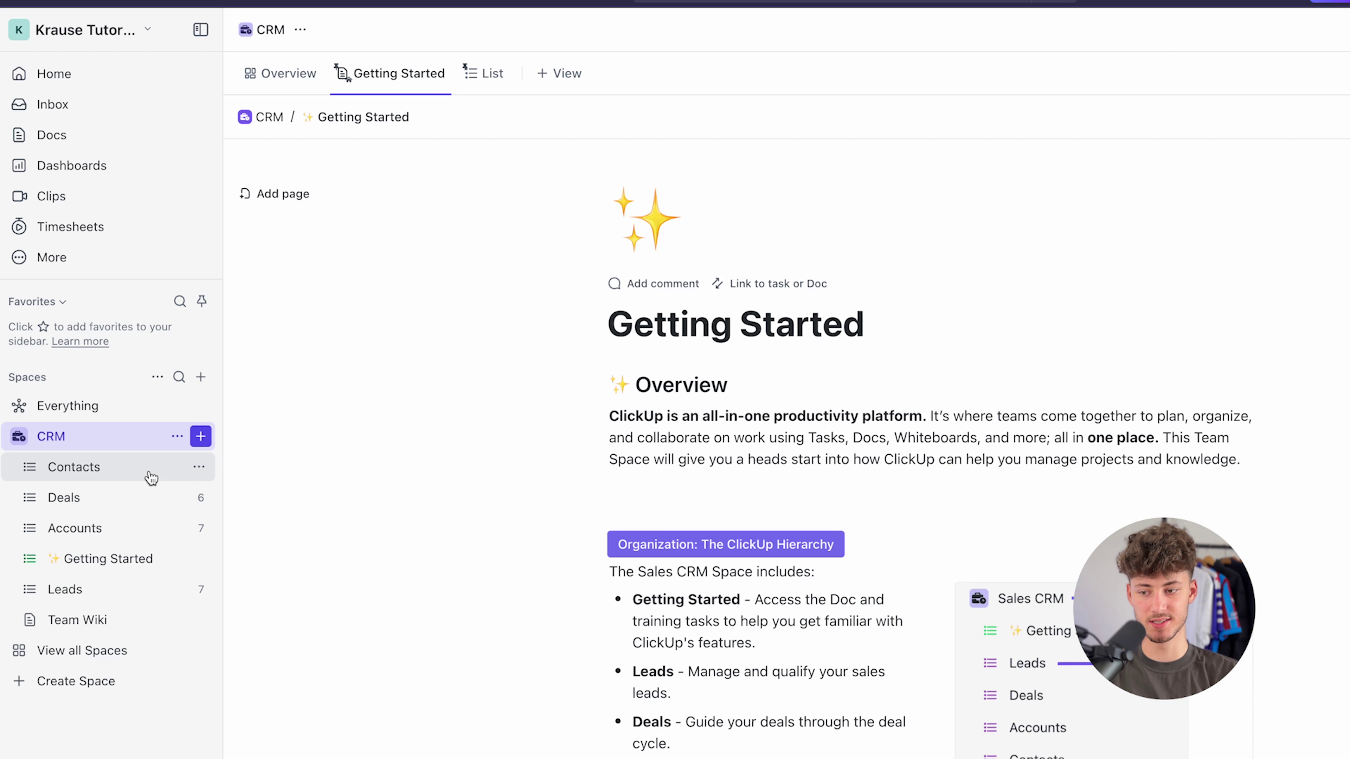
Step: Open the Deals list and bring up the add-item menu for the CRM space
left_click(102, 489)
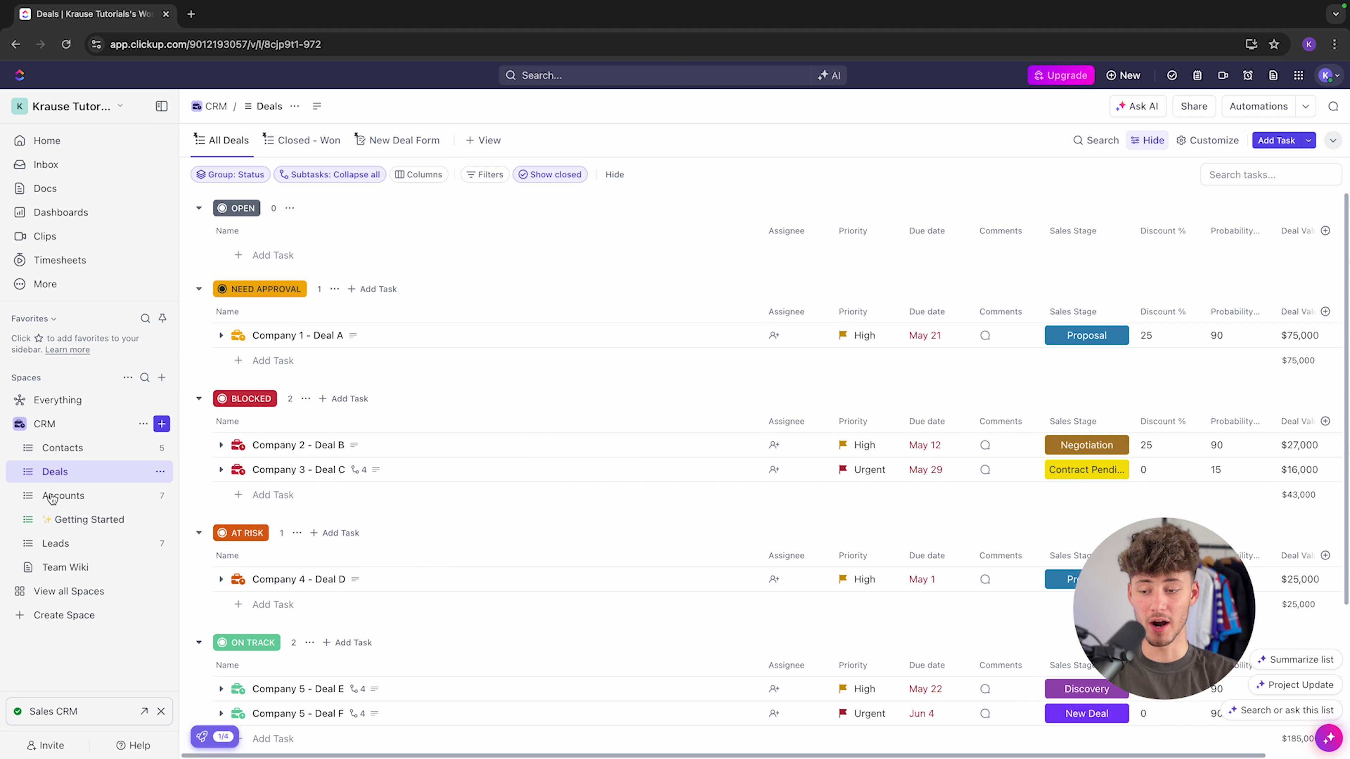
left_click(162, 426)
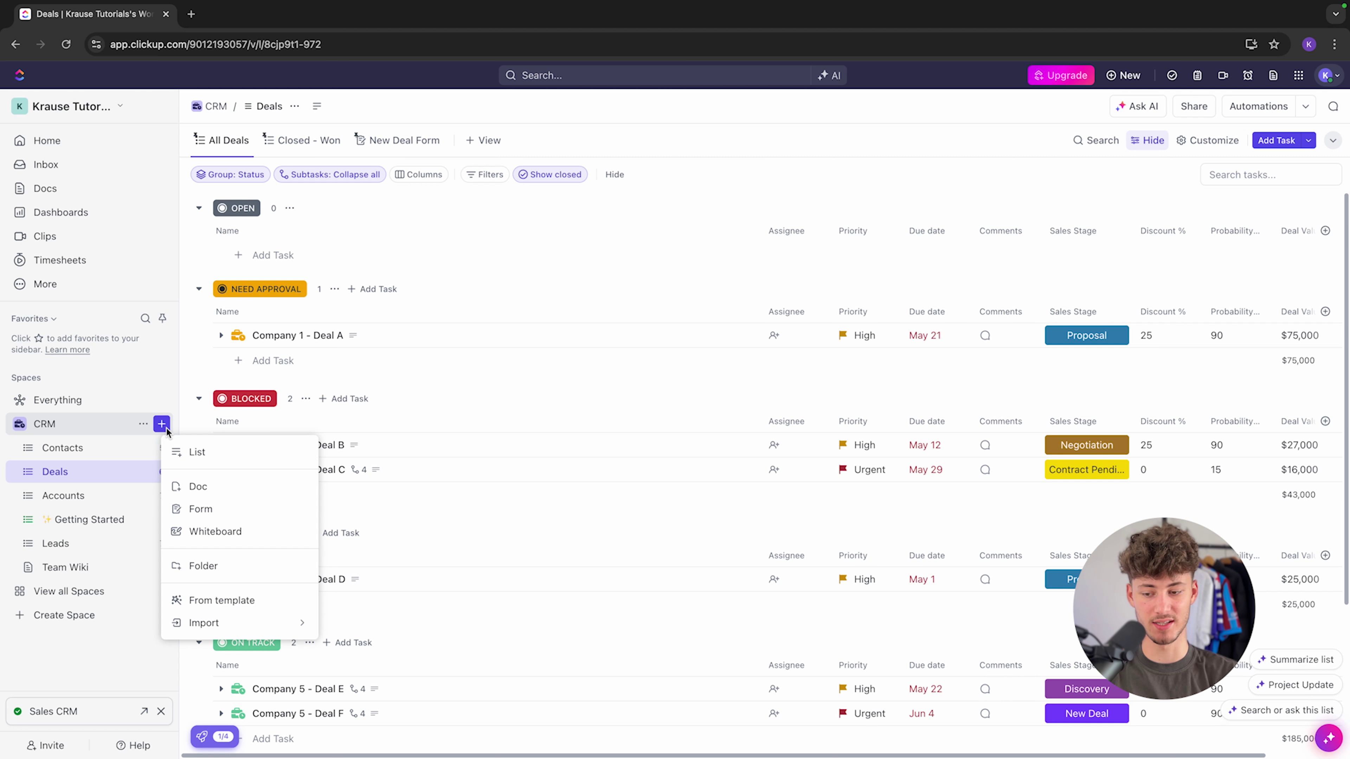
Step: Add a Sales Pipeline folder from its template and dismiss the minimized Sales CRM item
left_click(250, 599)
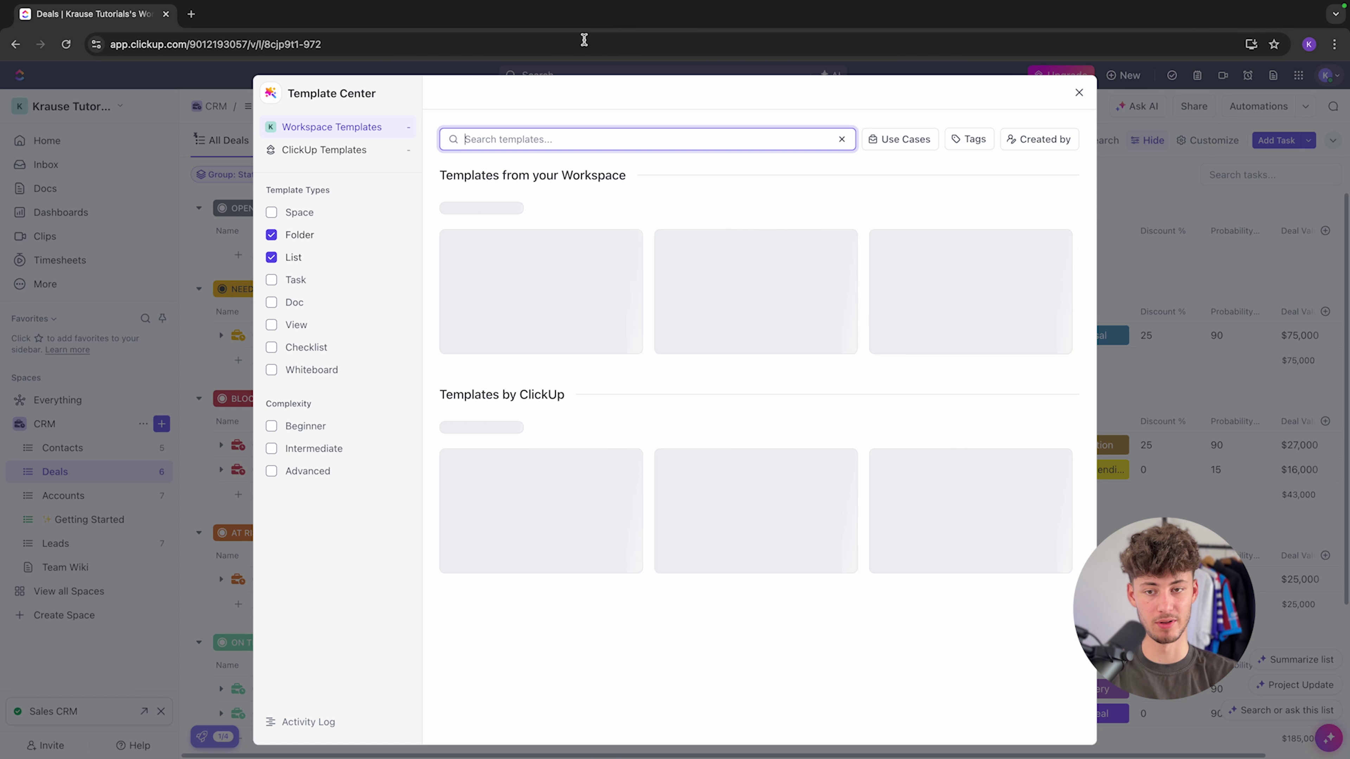
type("Sales pipeline")
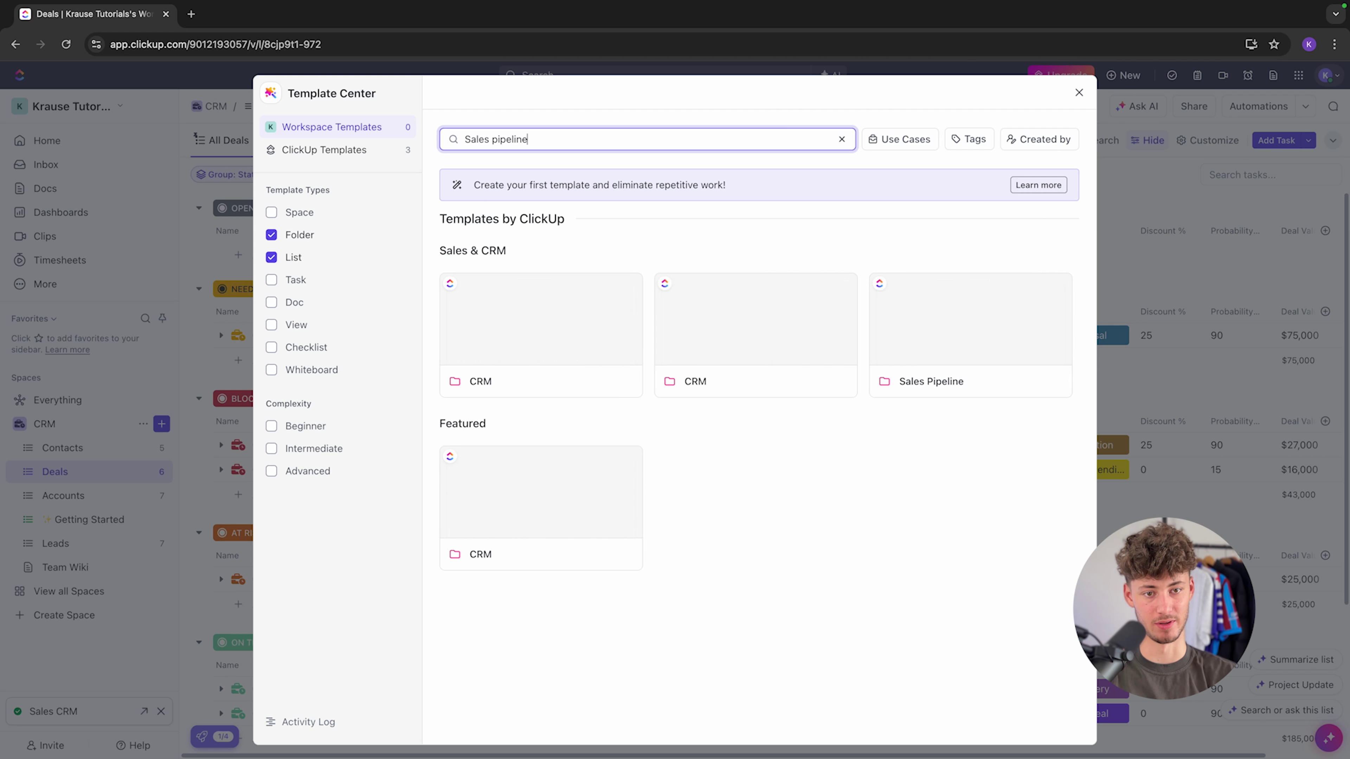
left_click(488, 576)
left_click(1025, 317)
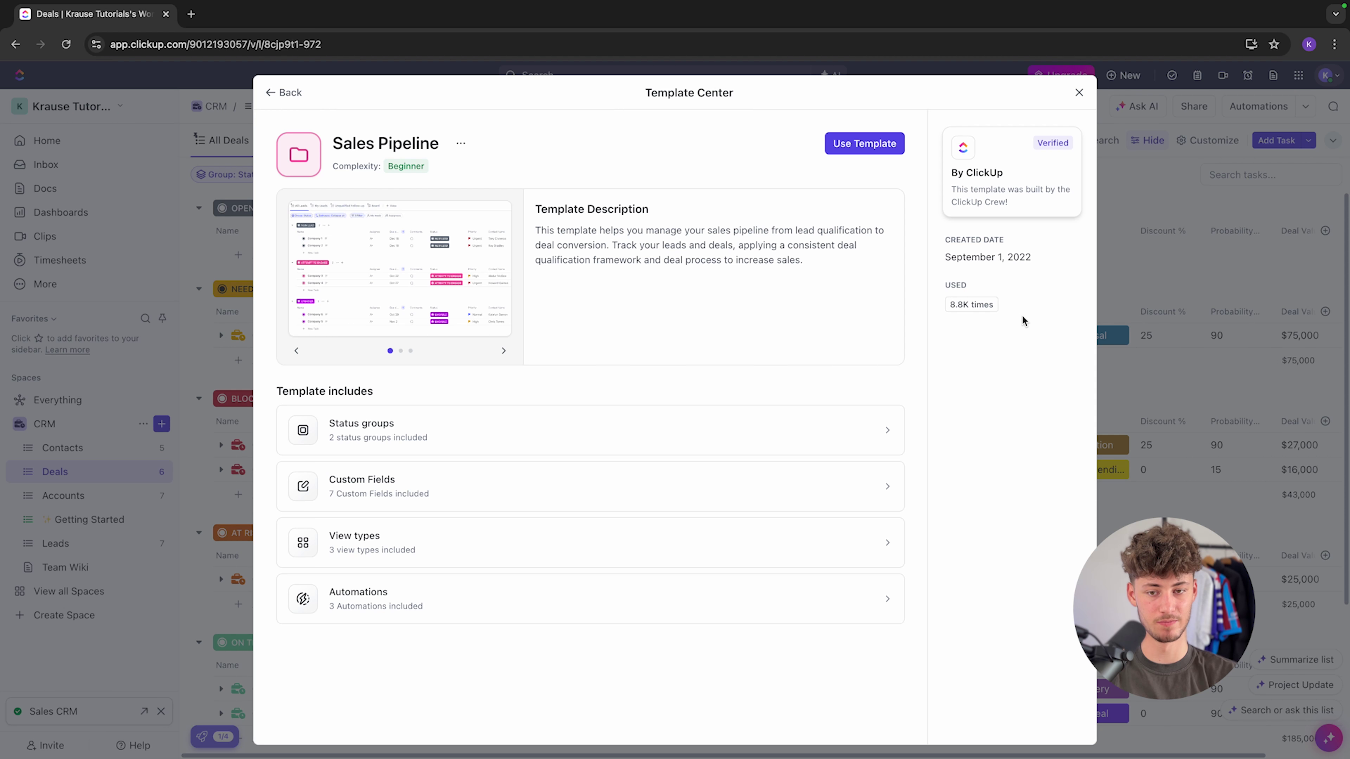
left_click(886, 145)
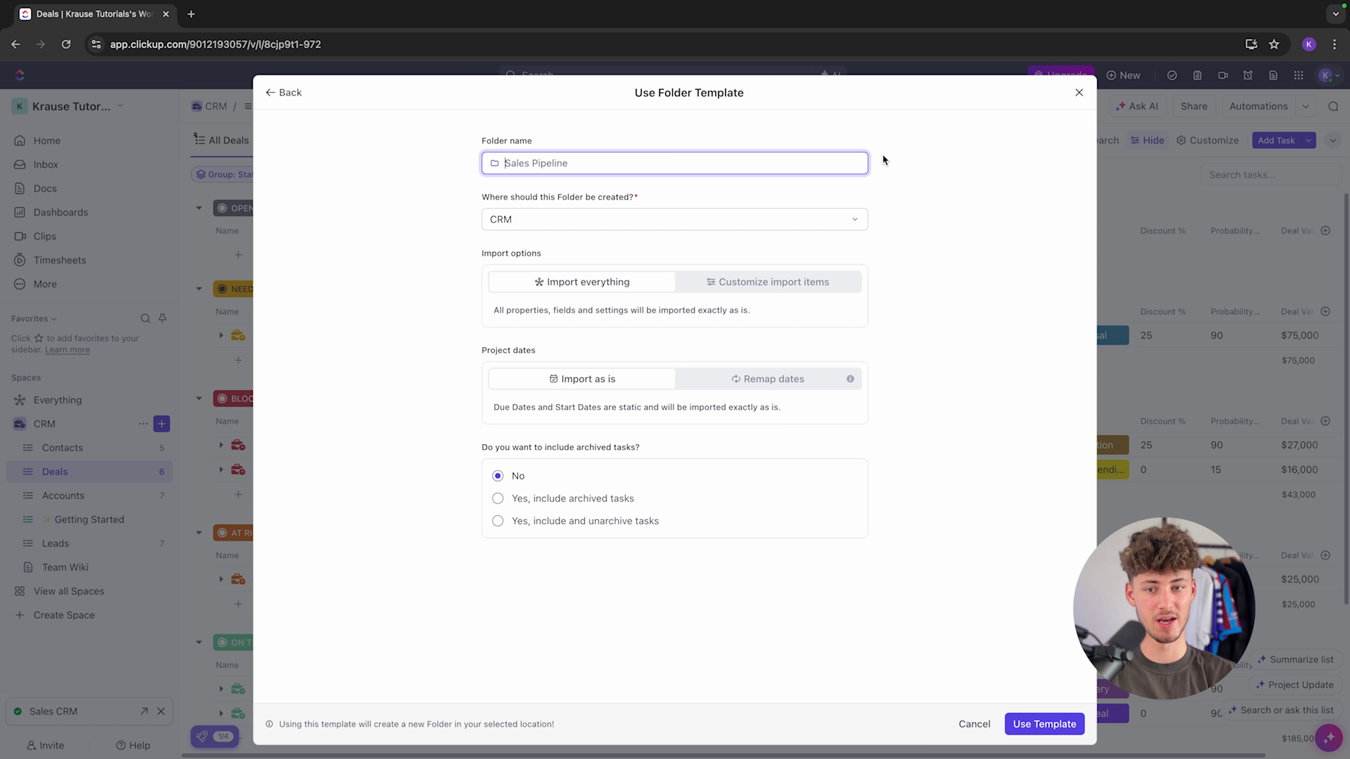
key("Return")
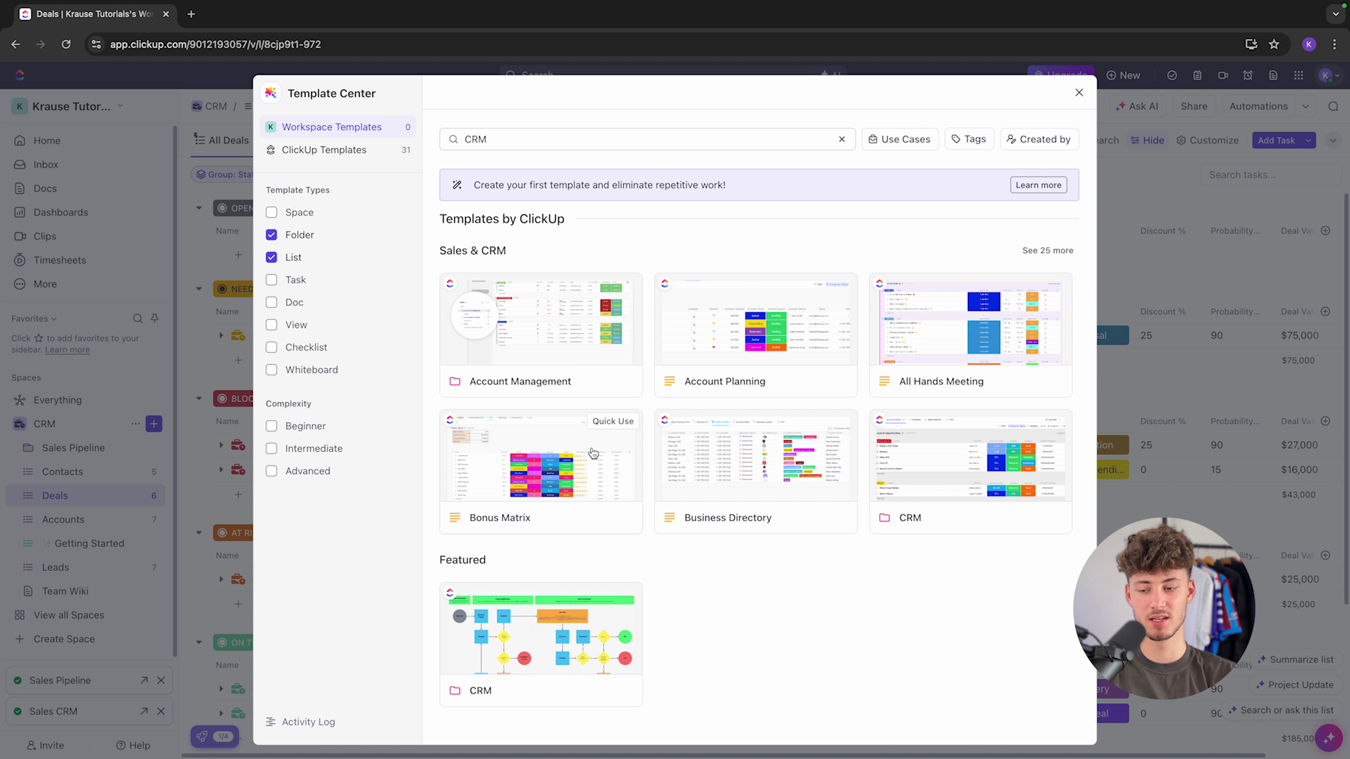
key("Escape")
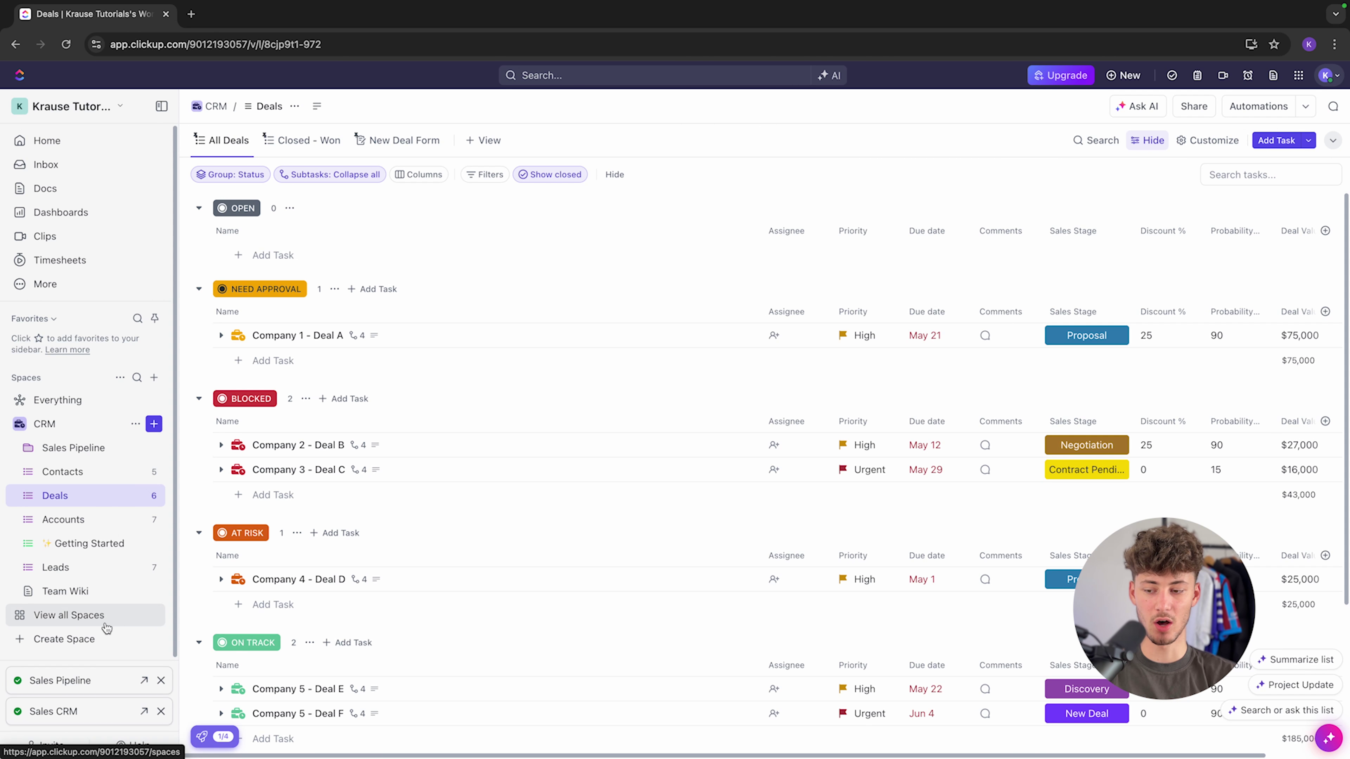
left_click(163, 711)
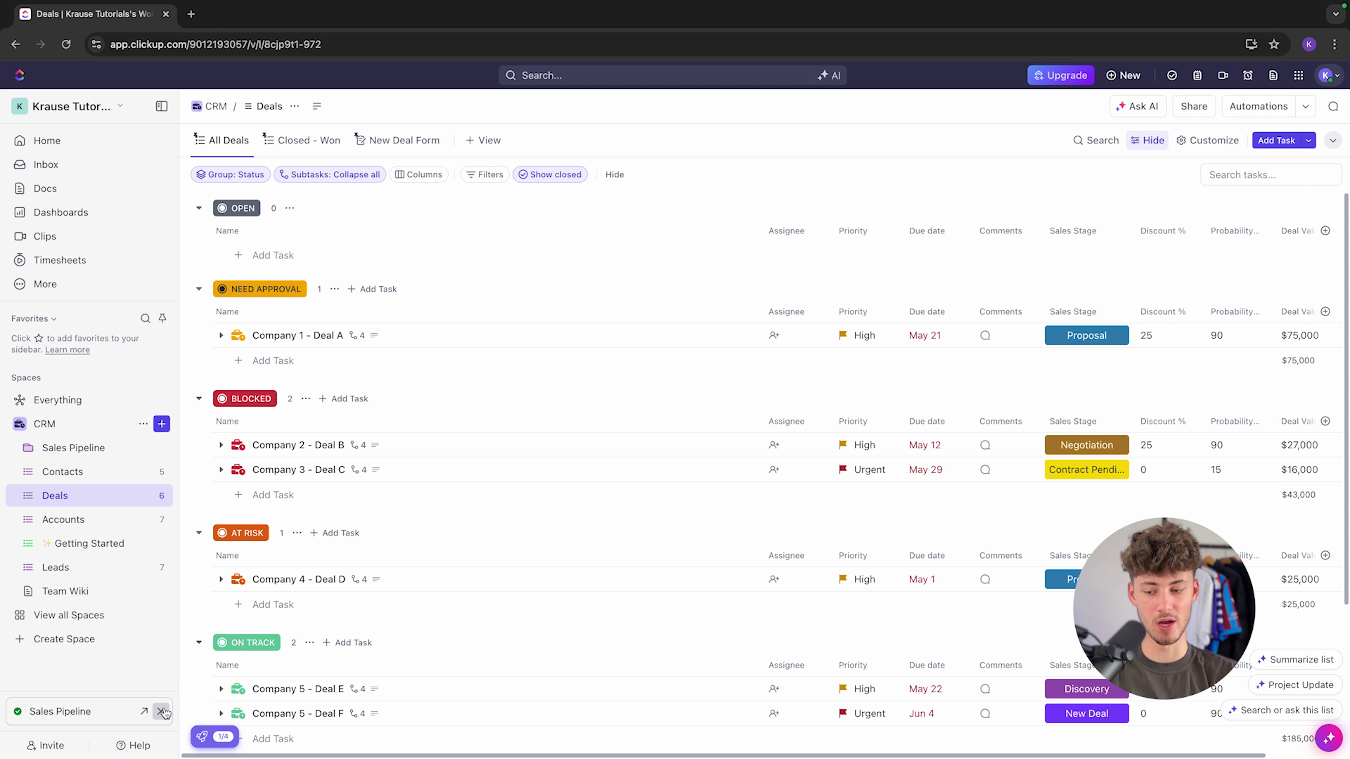
Step: Expand and collapse the Sales Pipeline folder, then open the Leads list
left_click(80, 451)
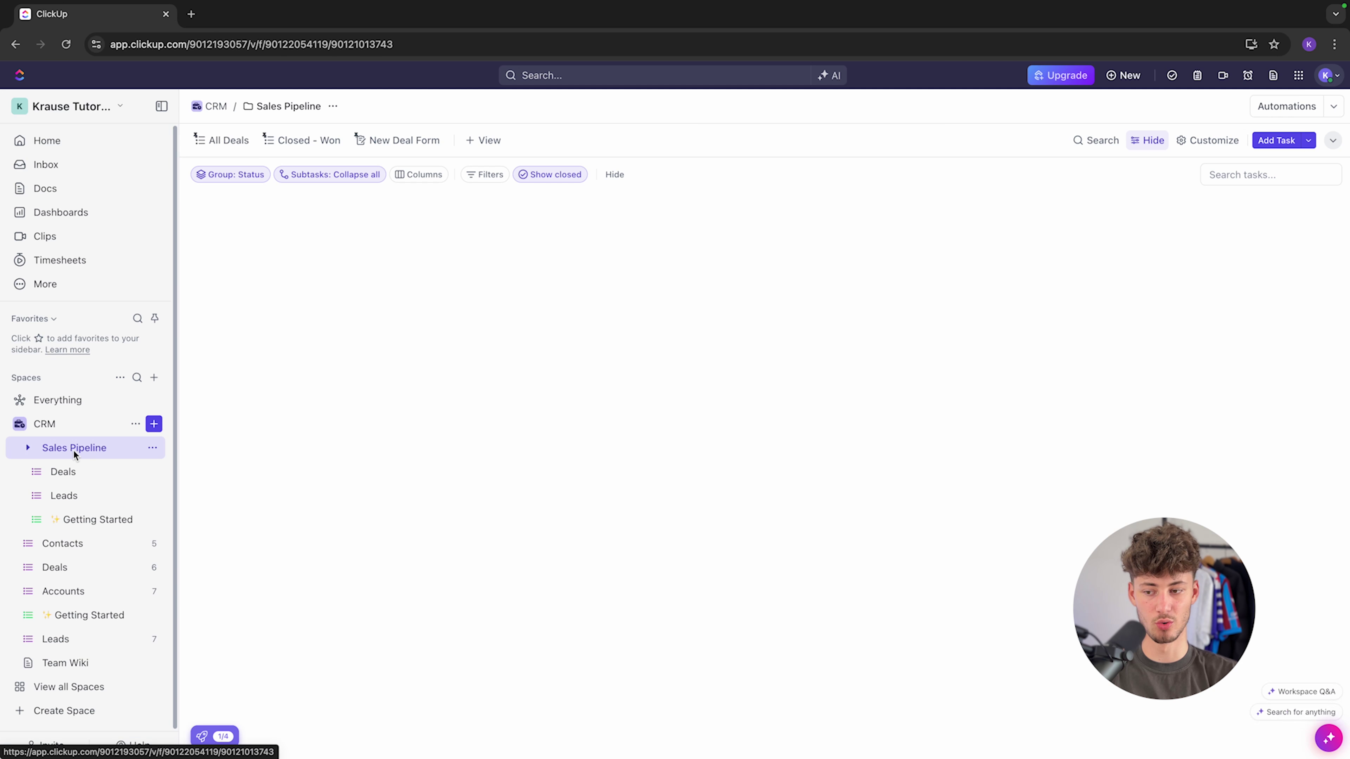
left_click(29, 450)
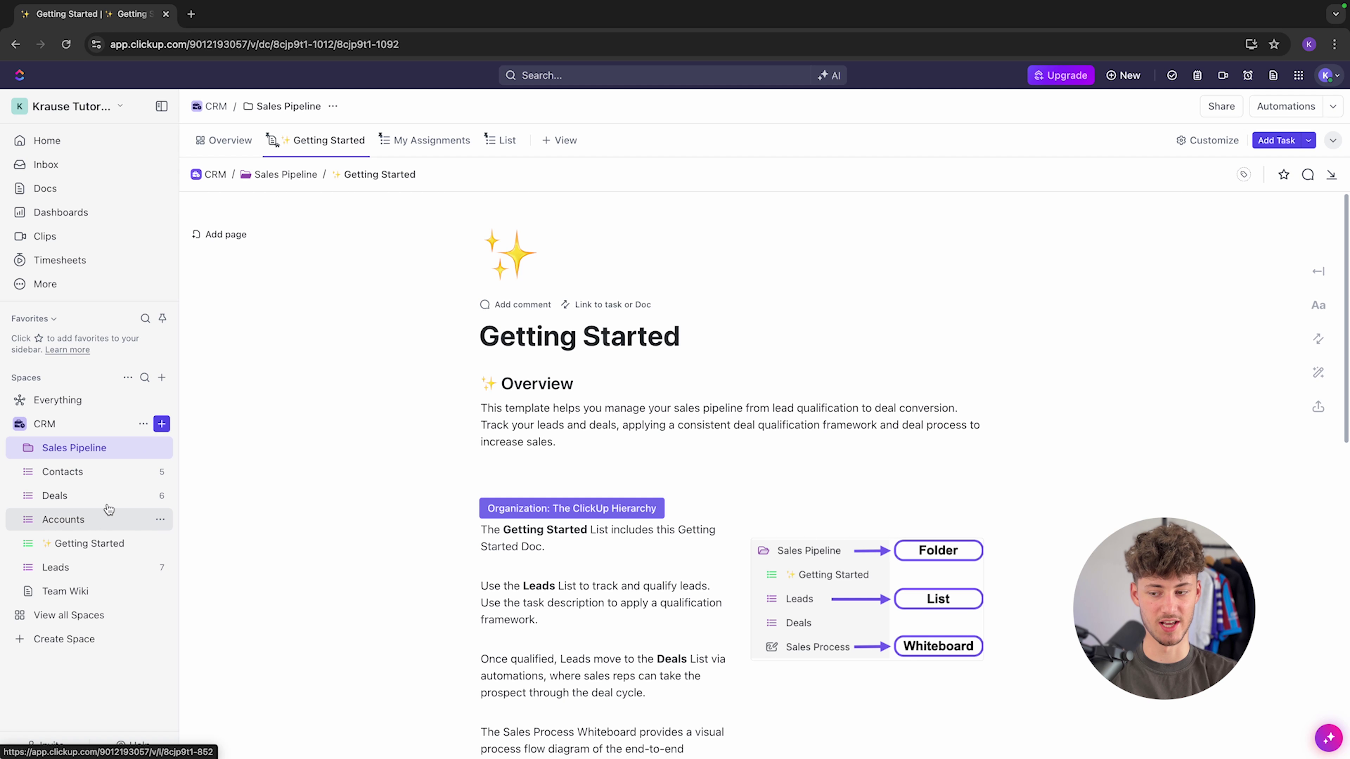
left_click(92, 576)
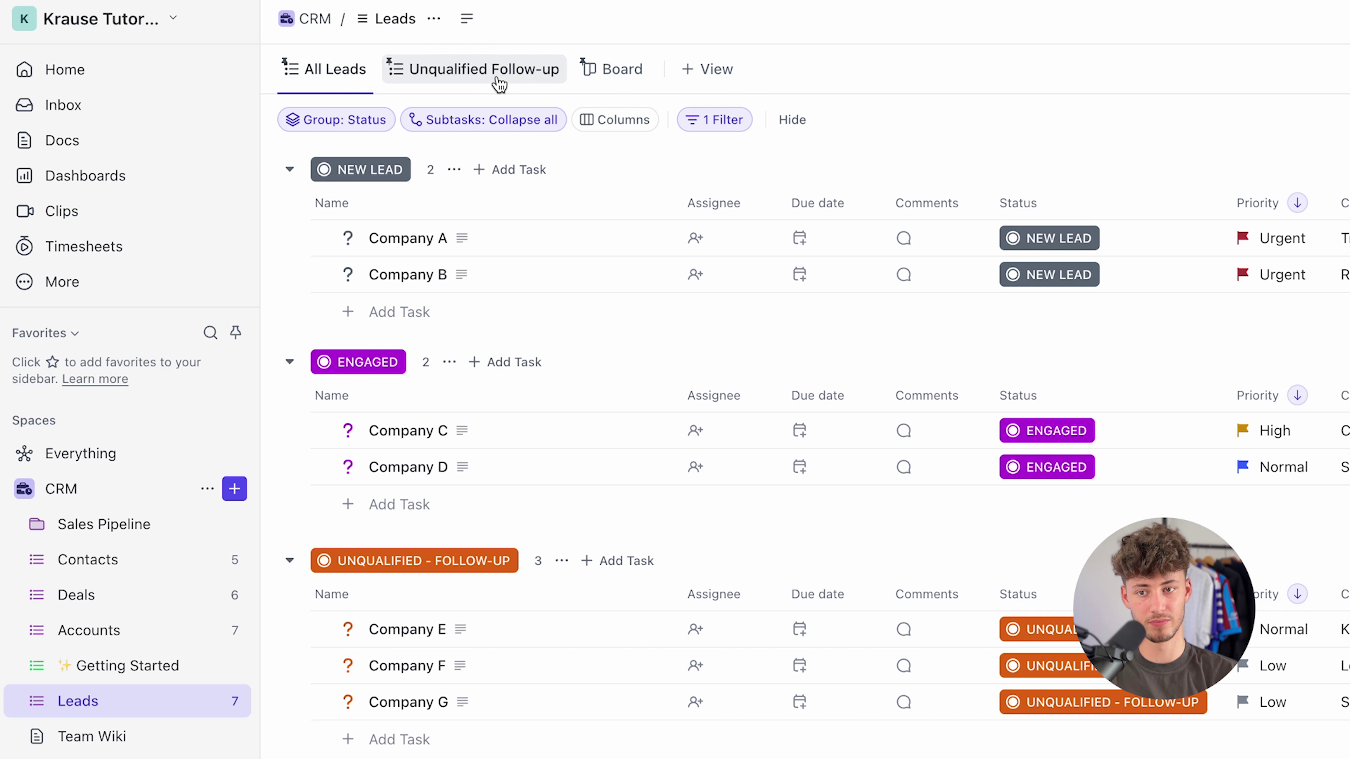
left_click(497, 72)
left_click(616, 72)
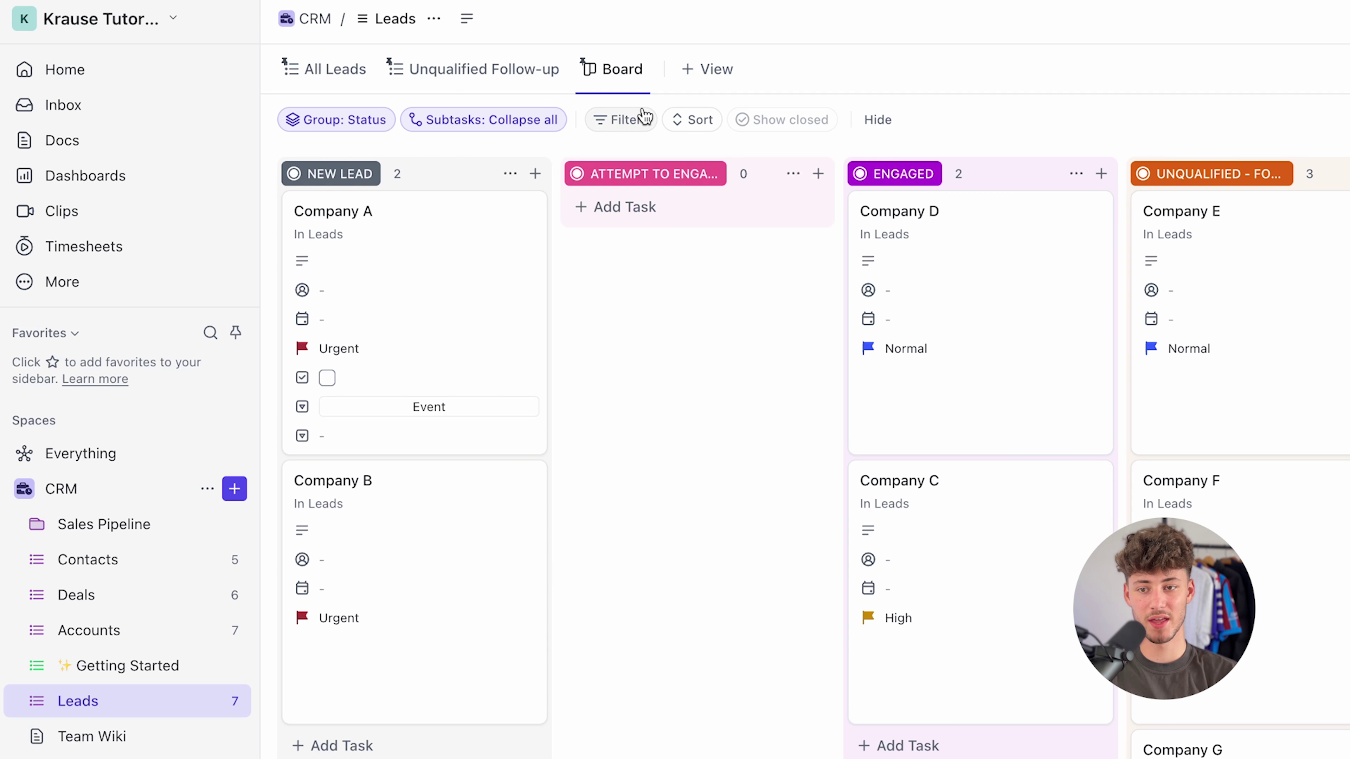
left_click(327, 69)
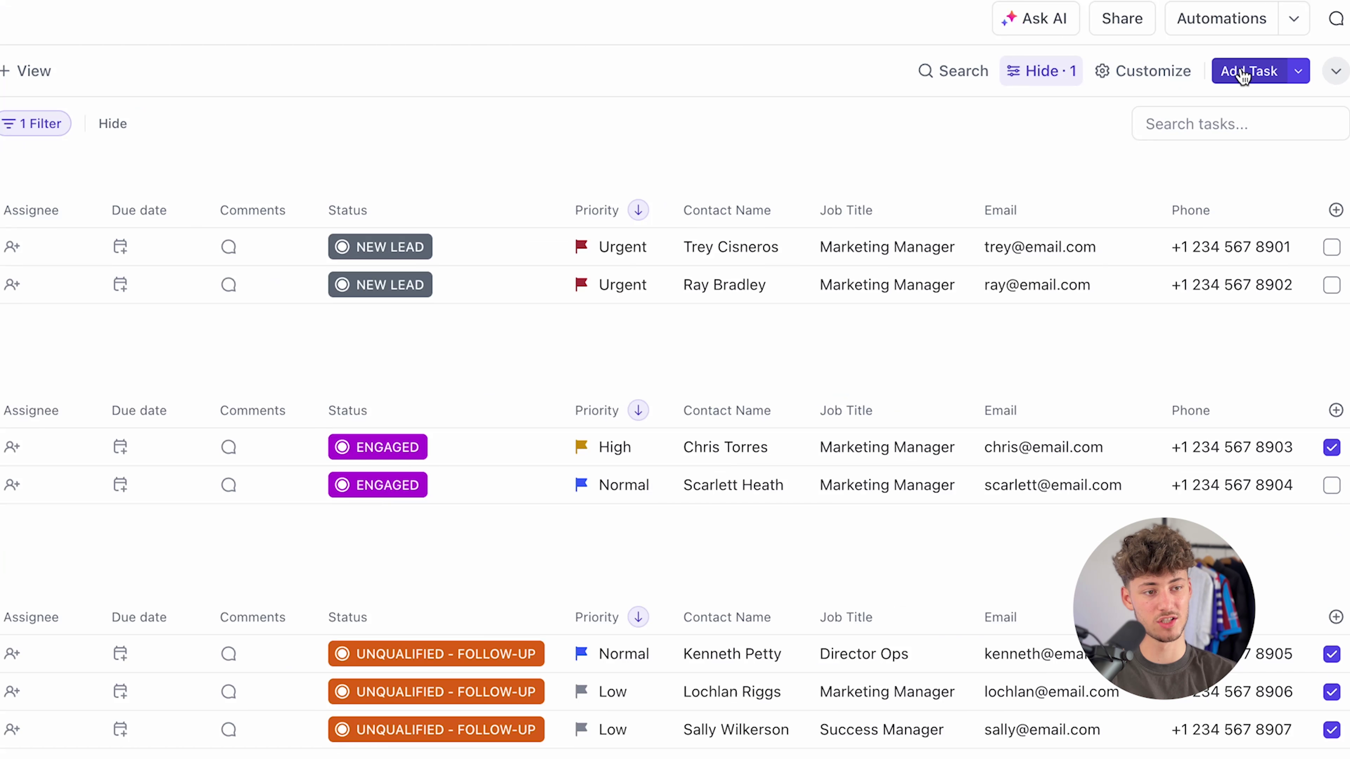
left_click(1143, 71)
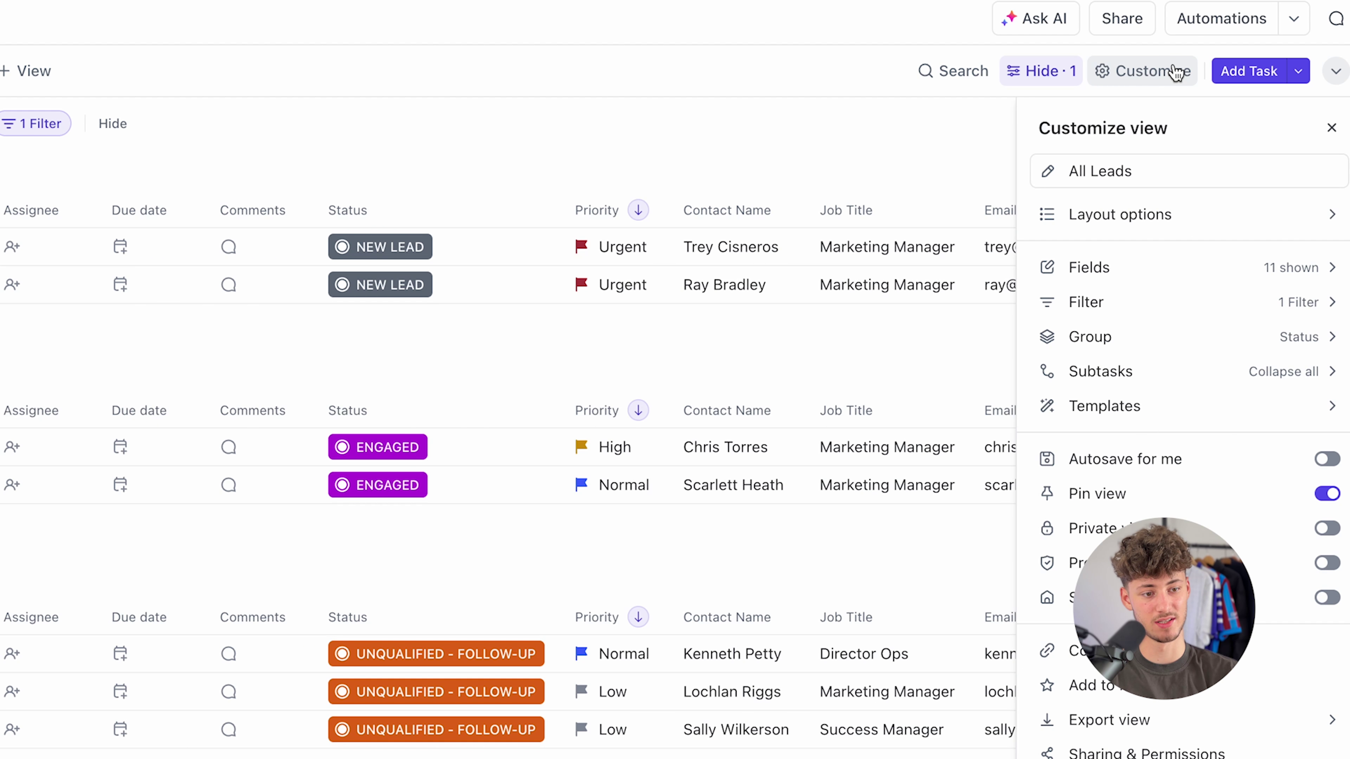
left_click(1142, 71)
left_click(1122, 140)
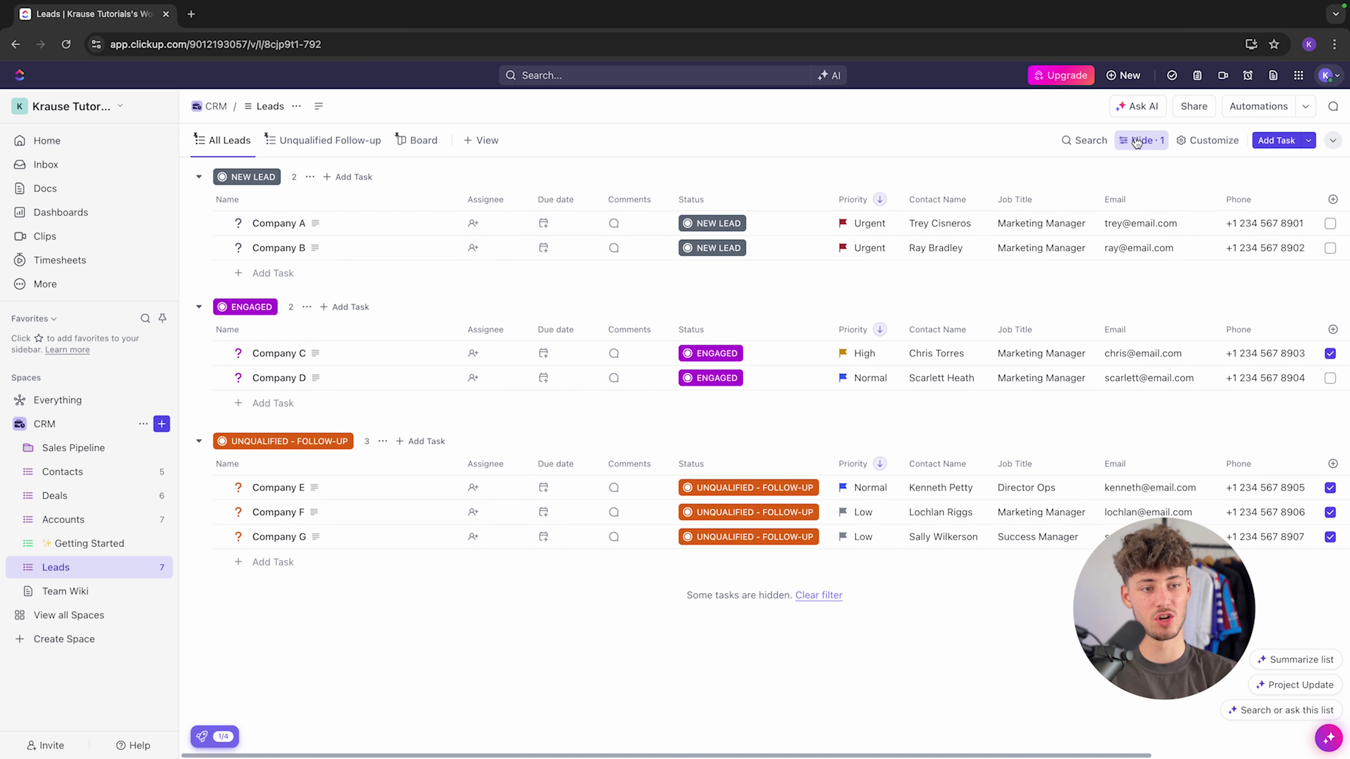
left_click(1137, 140)
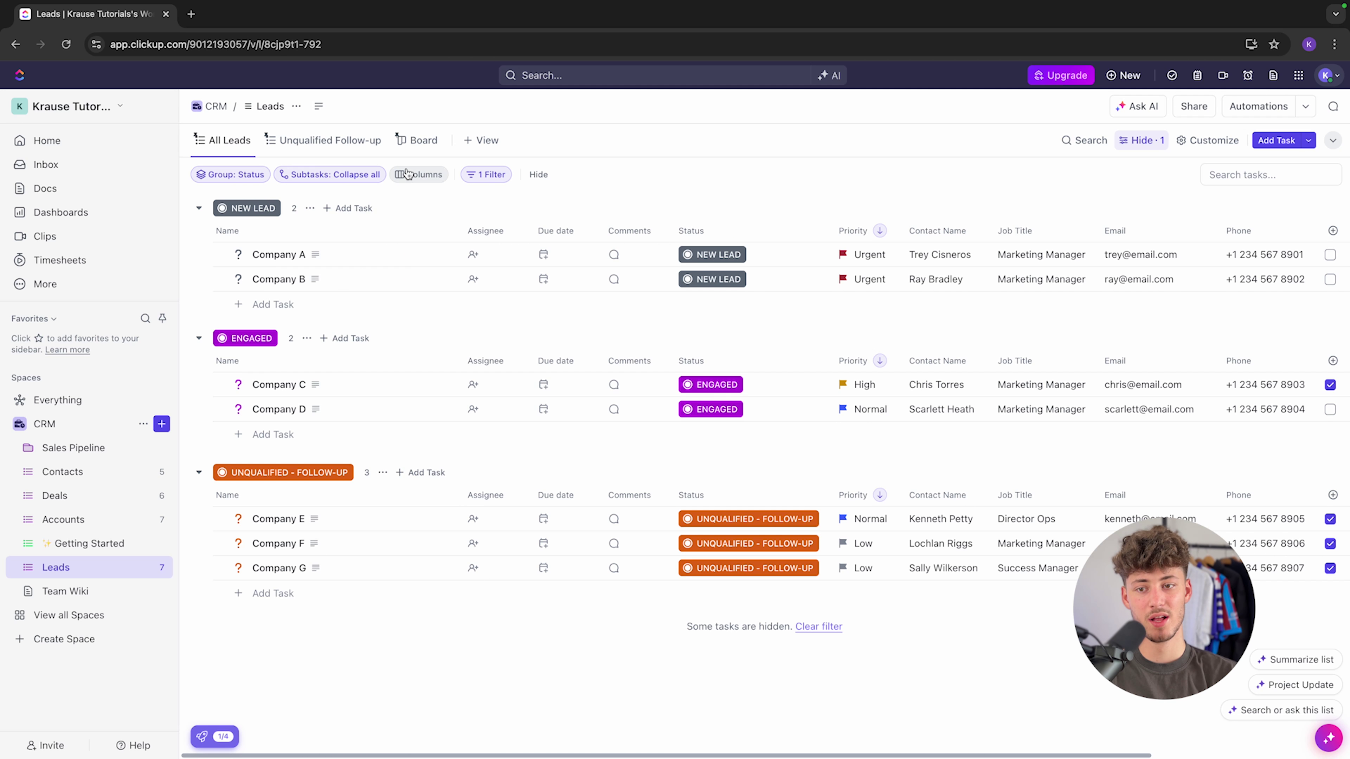
mouse_move(476, 179)
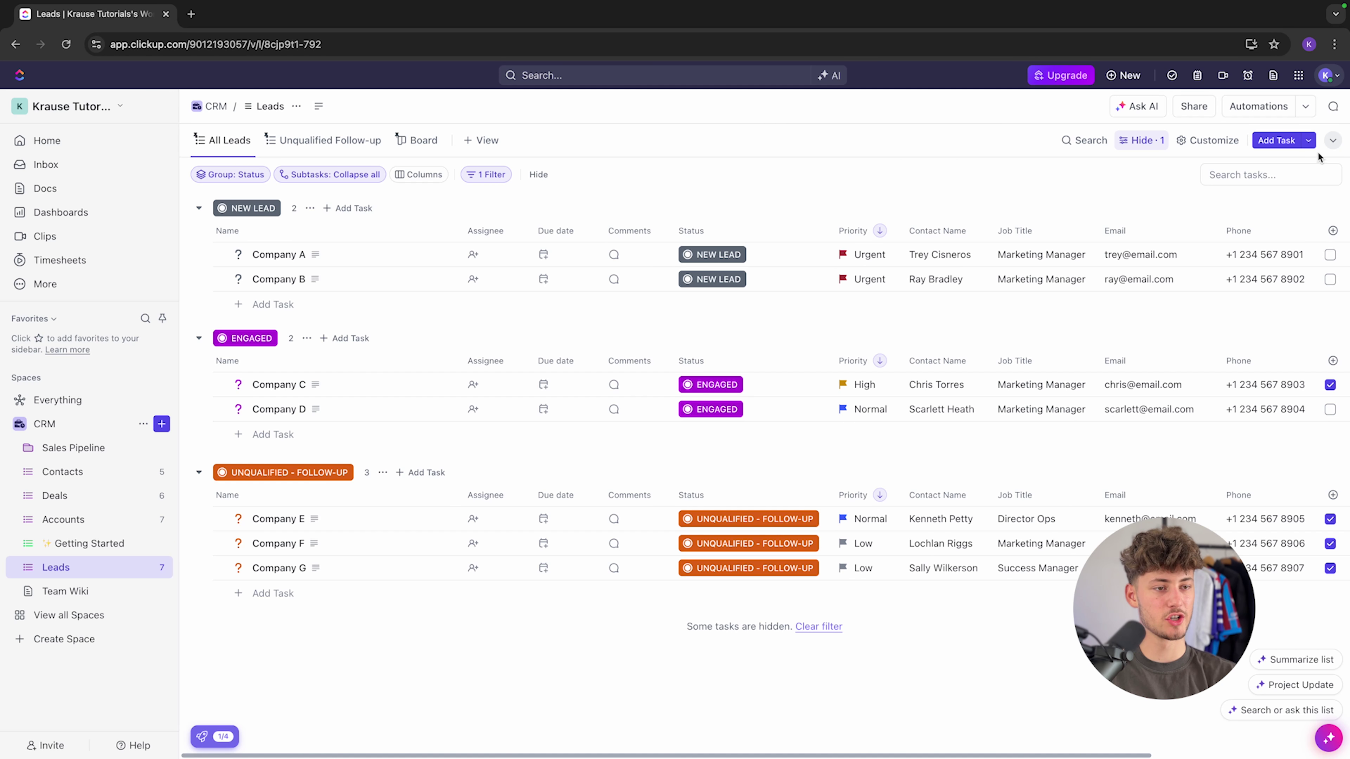
left_click(1271, 140)
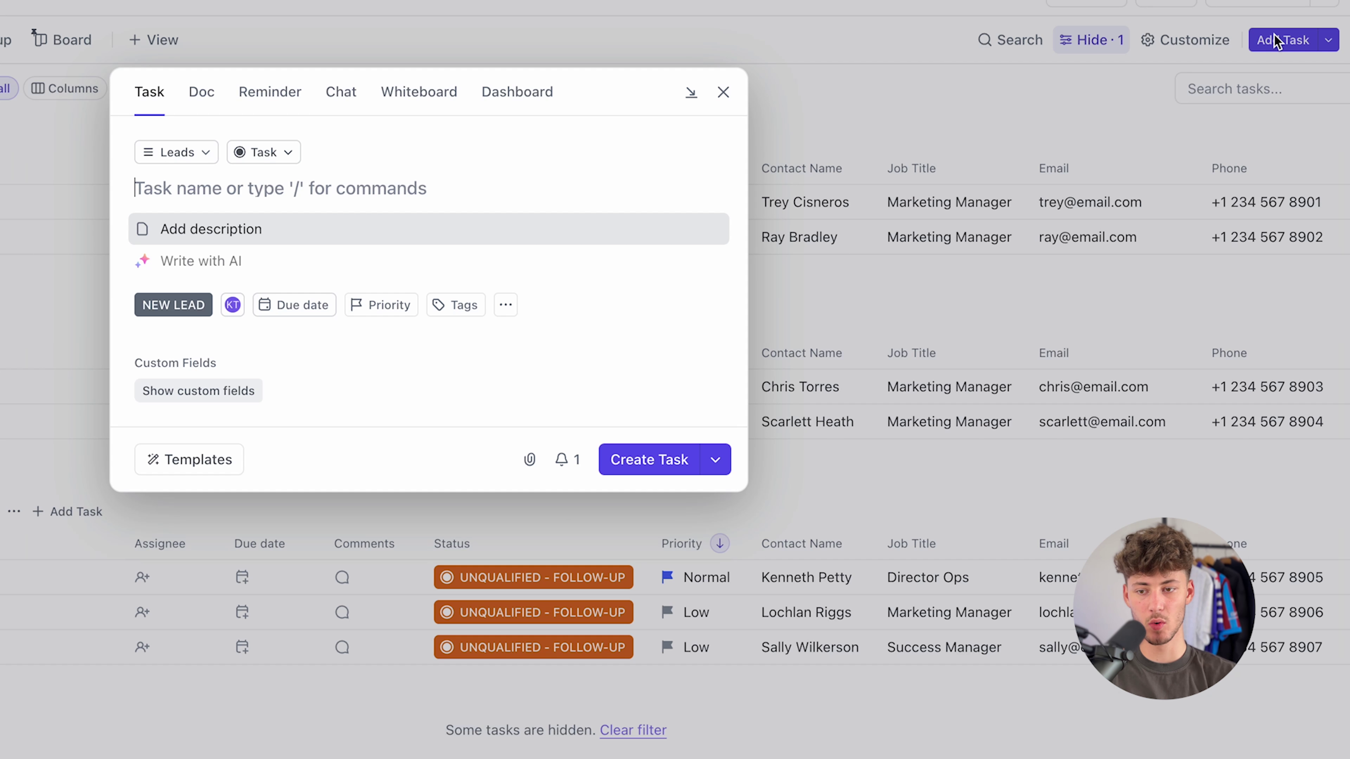
Step: Name the new lead with the contact's first name and set Lead Source to Social Media
type("Elon Musk")
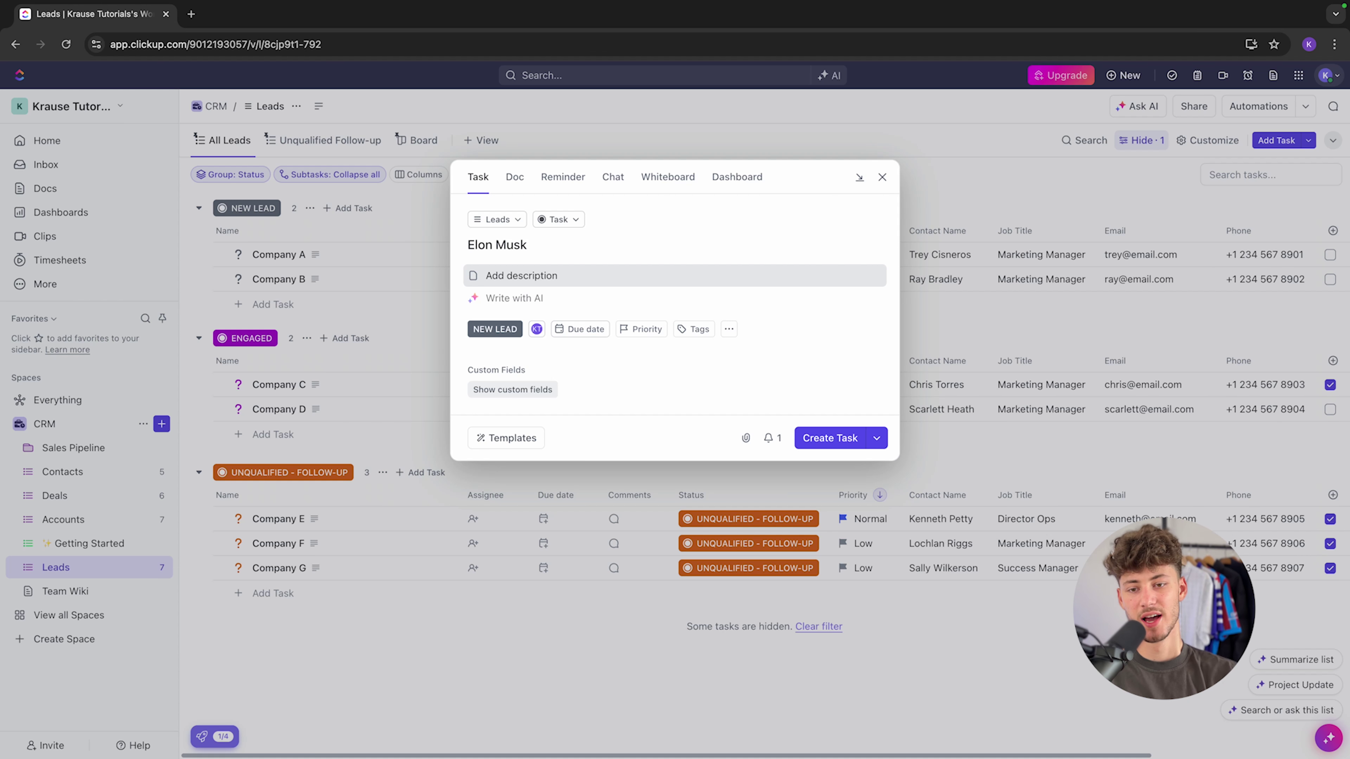
left_click(512, 389)
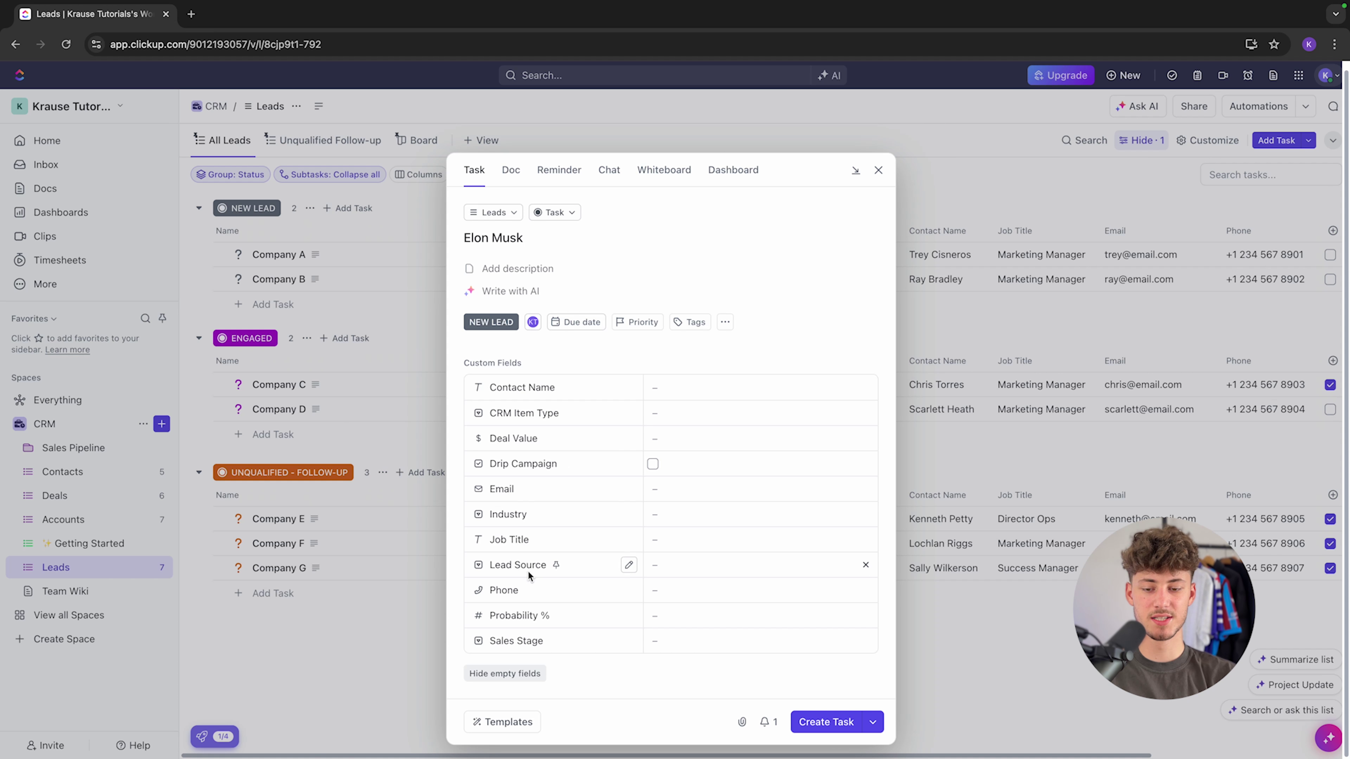
left_click(672, 566)
scroll(718, 617, "down", 2)
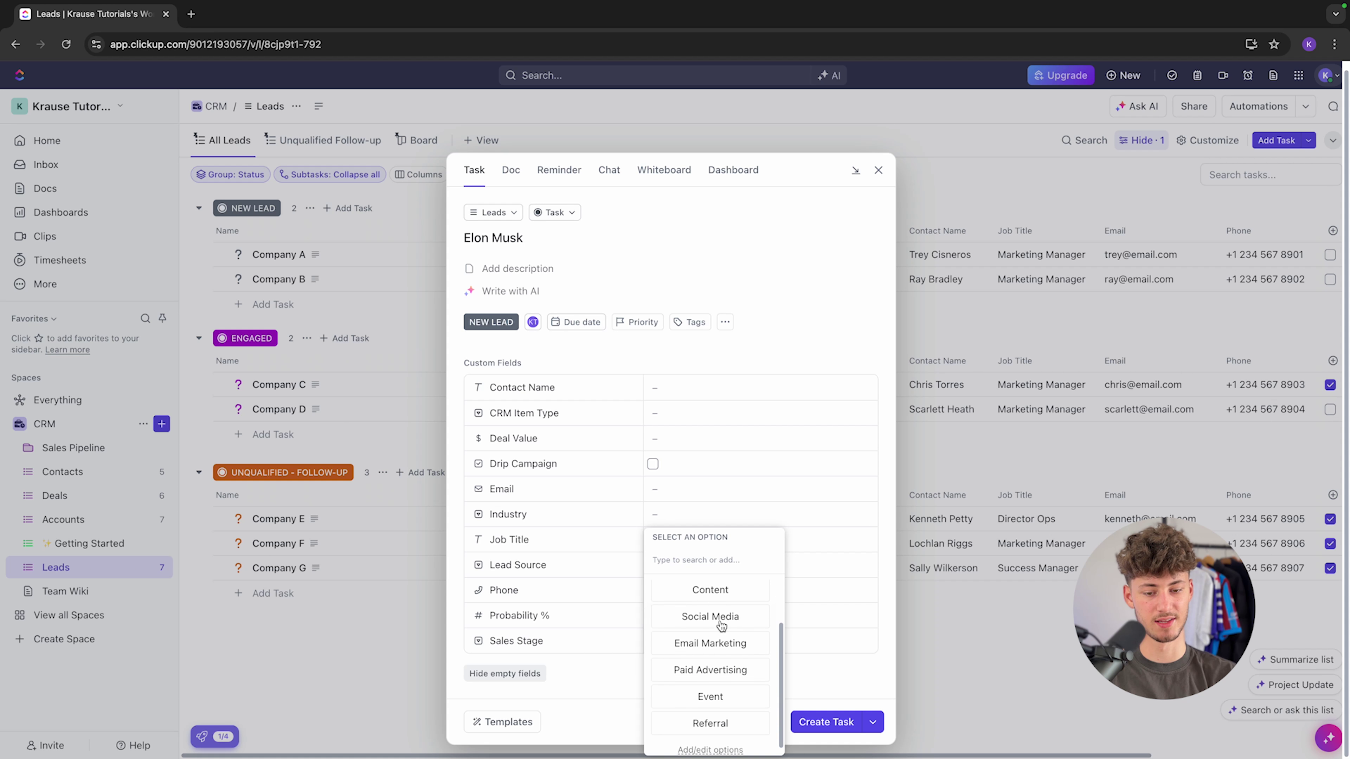
scroll(723, 617, "up", 2)
left_click(715, 671)
Step: Review the Lead Source option list, close the editor, and create the lead
left_click(768, 564)
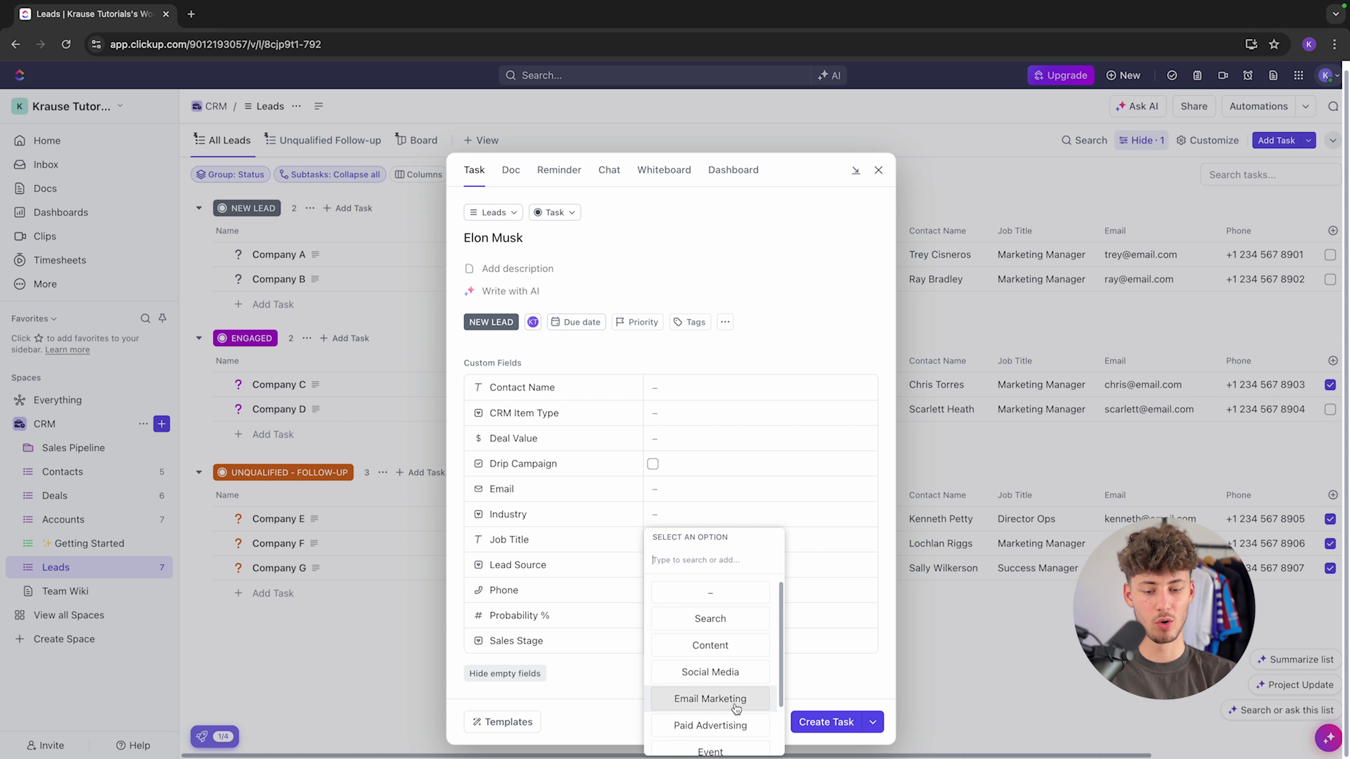
scroll(731, 674, "down", 1)
left_click(710, 742)
scroll(776, 444, "down", 2)
scroll(773, 463, "down", 1)
scroll(765, 476, "up", 2)
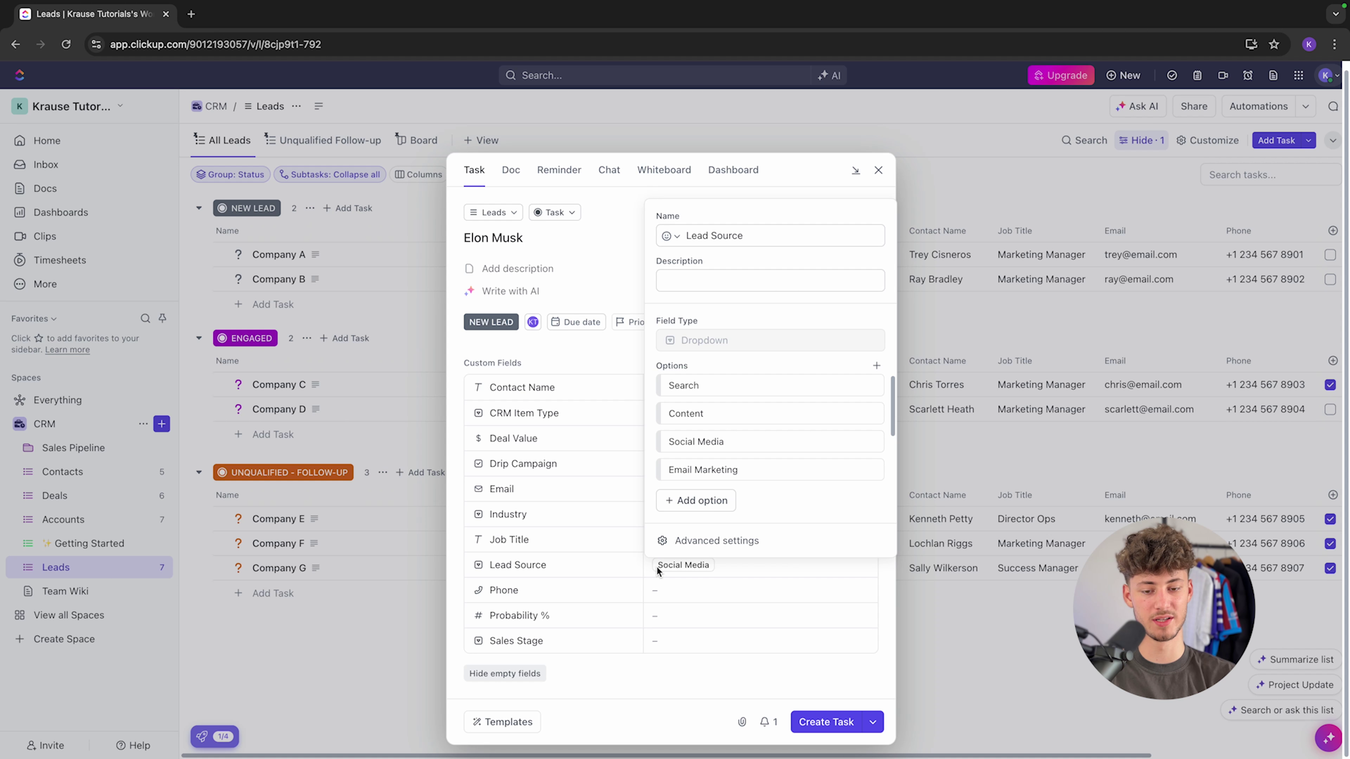
left_click(563, 309)
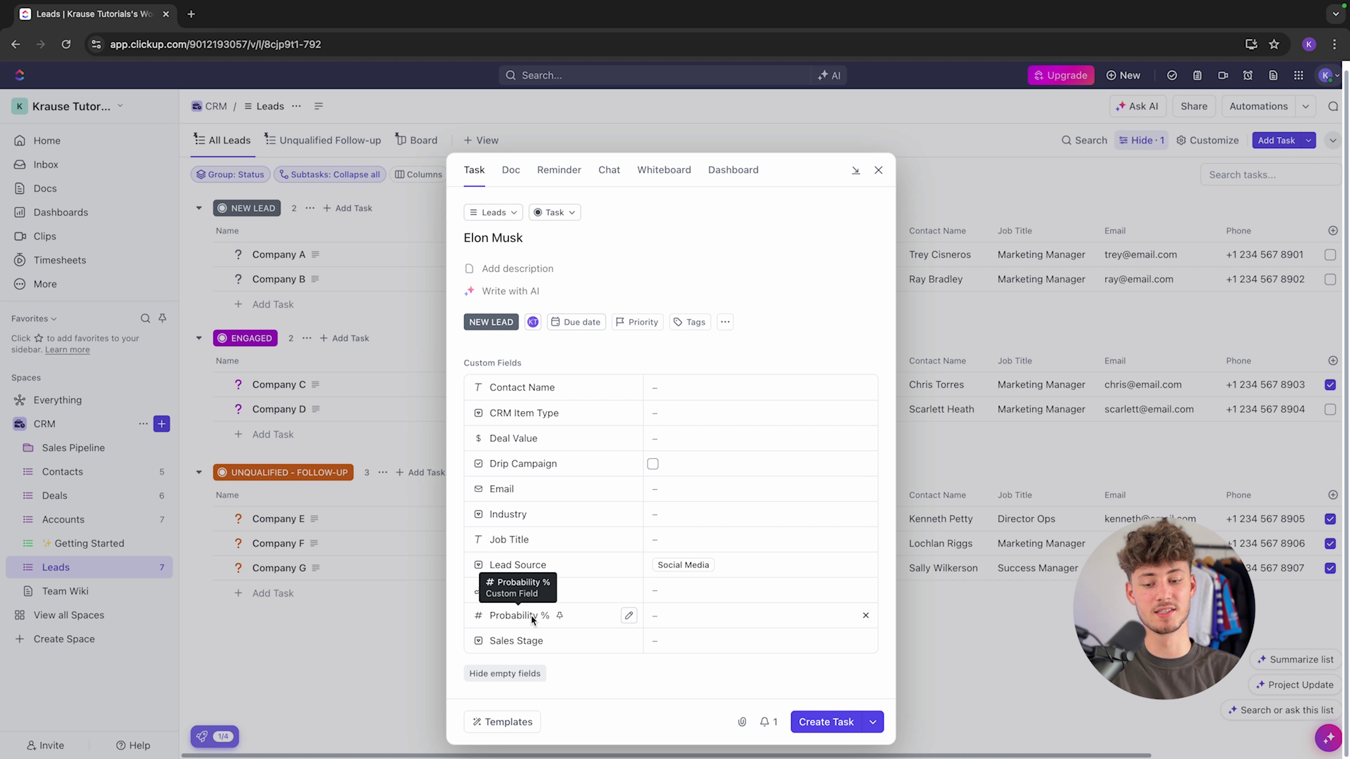
left_click(830, 729)
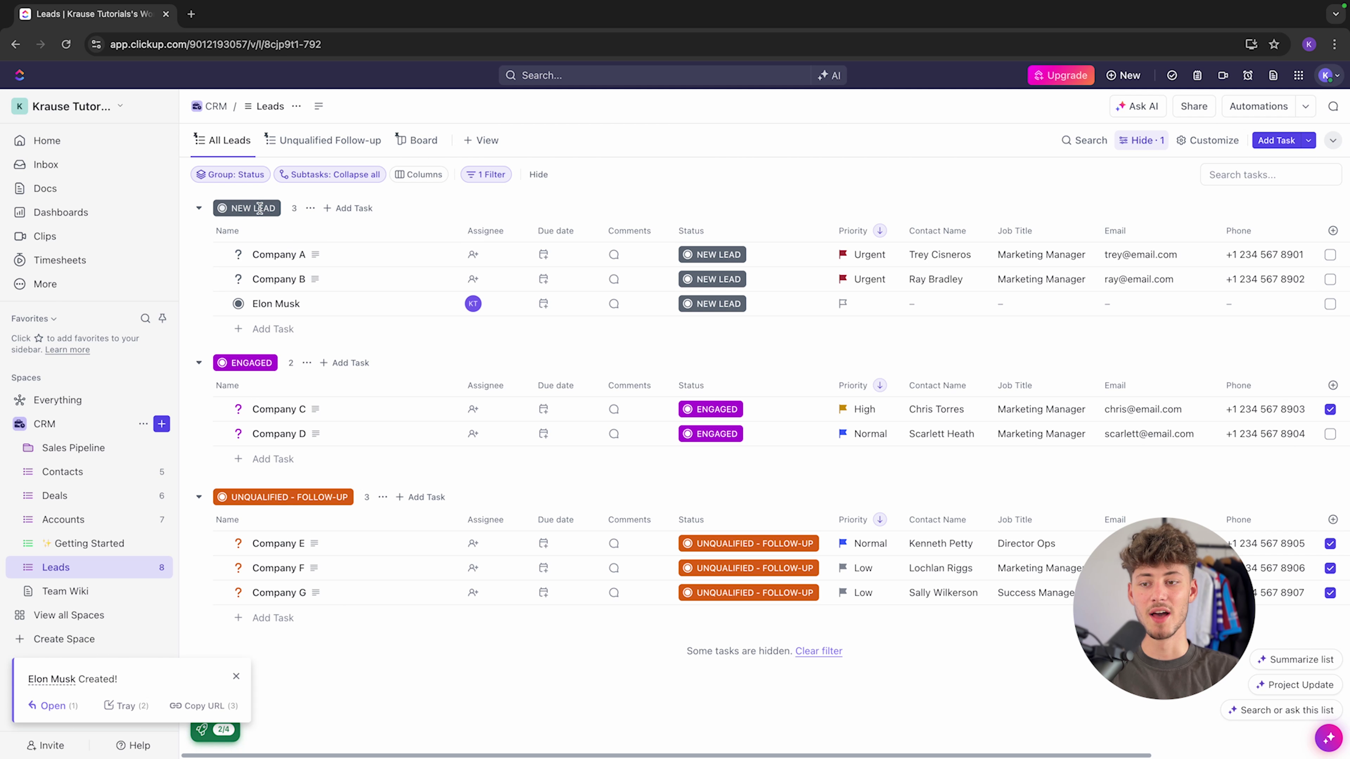
Step: Drag the new lead into the Engaged group and open its task details
left_click_drag(227, 209, 292, 206)
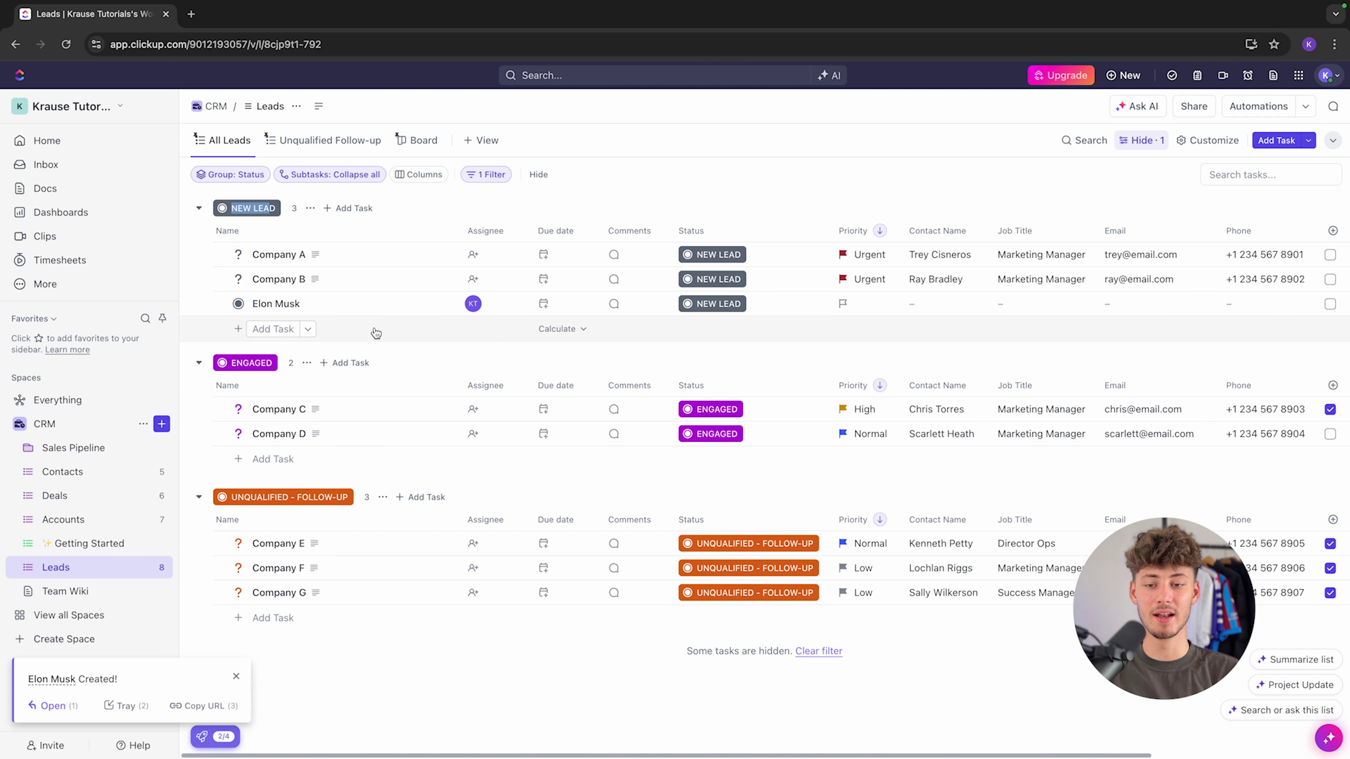
left_click_drag(371, 310, 353, 425)
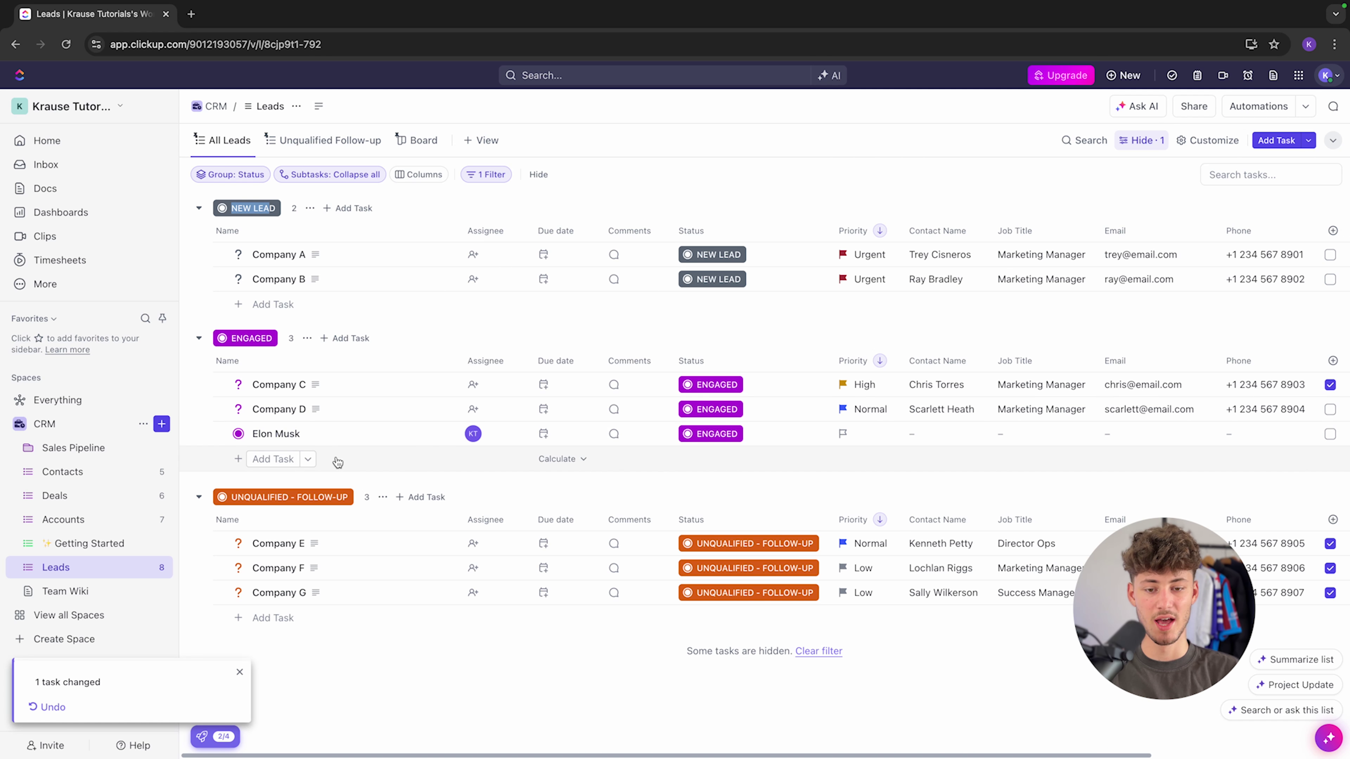
left_click(276, 434)
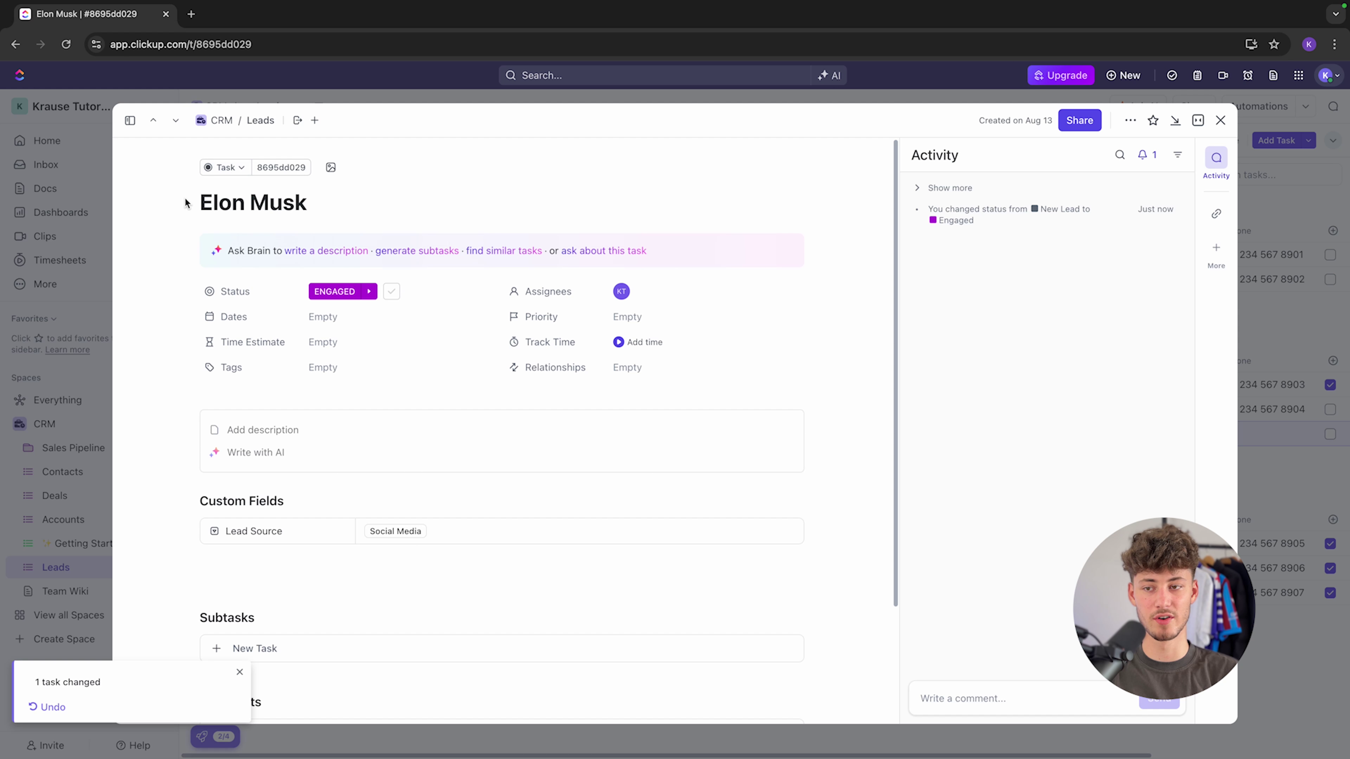
Step: Step the lead's status forward to Qualified, then close its details
left_click(389, 204)
scroll(582, 301, "down", 3)
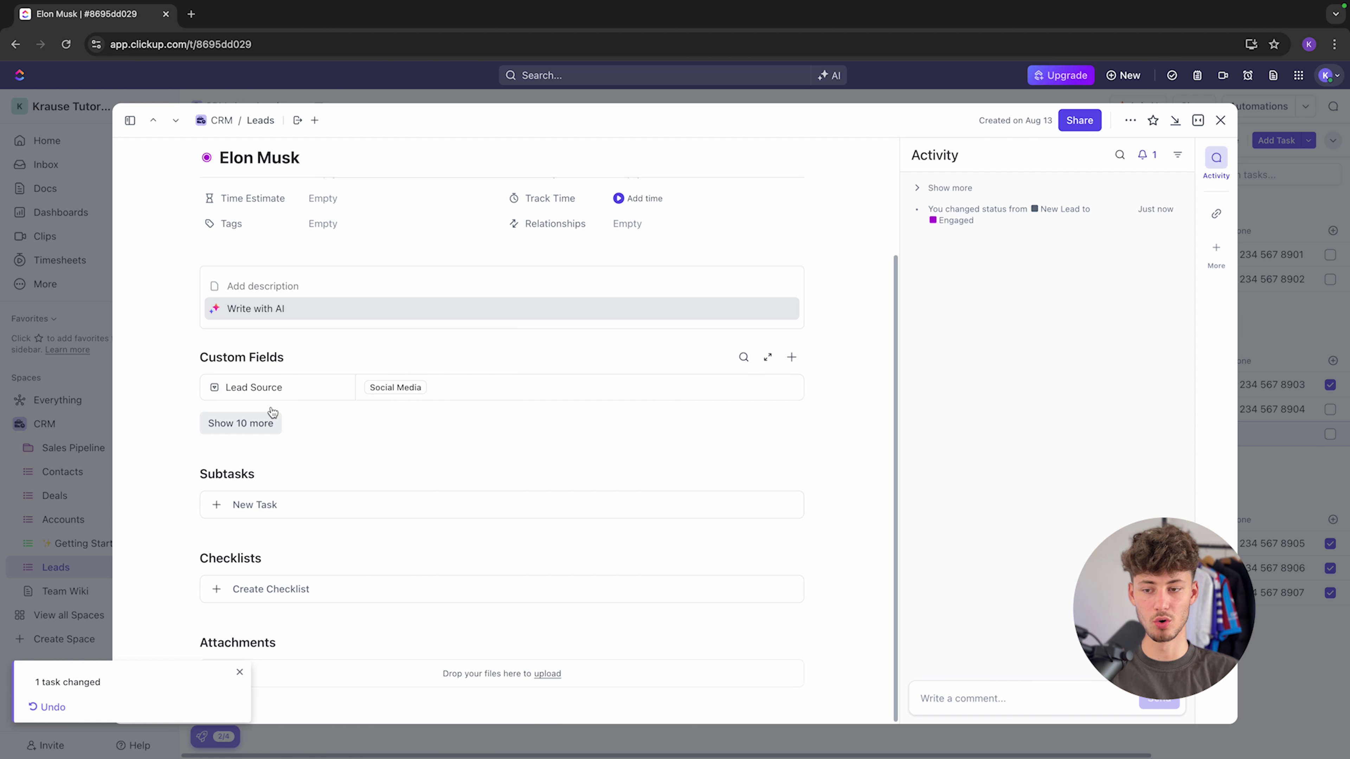
scroll(261, 409, "up", 3)
scroll(249, 428, "up", 1)
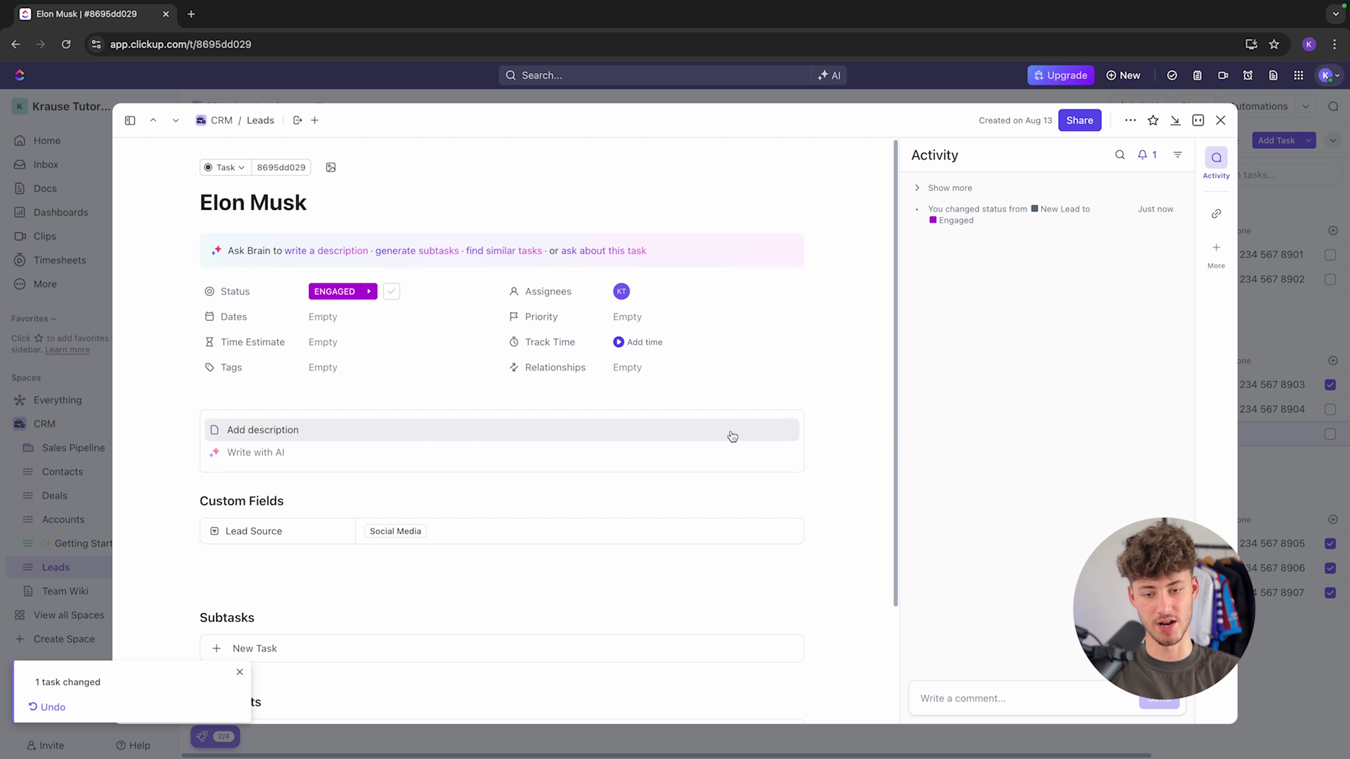
scroll(345, 320, "down", 3)
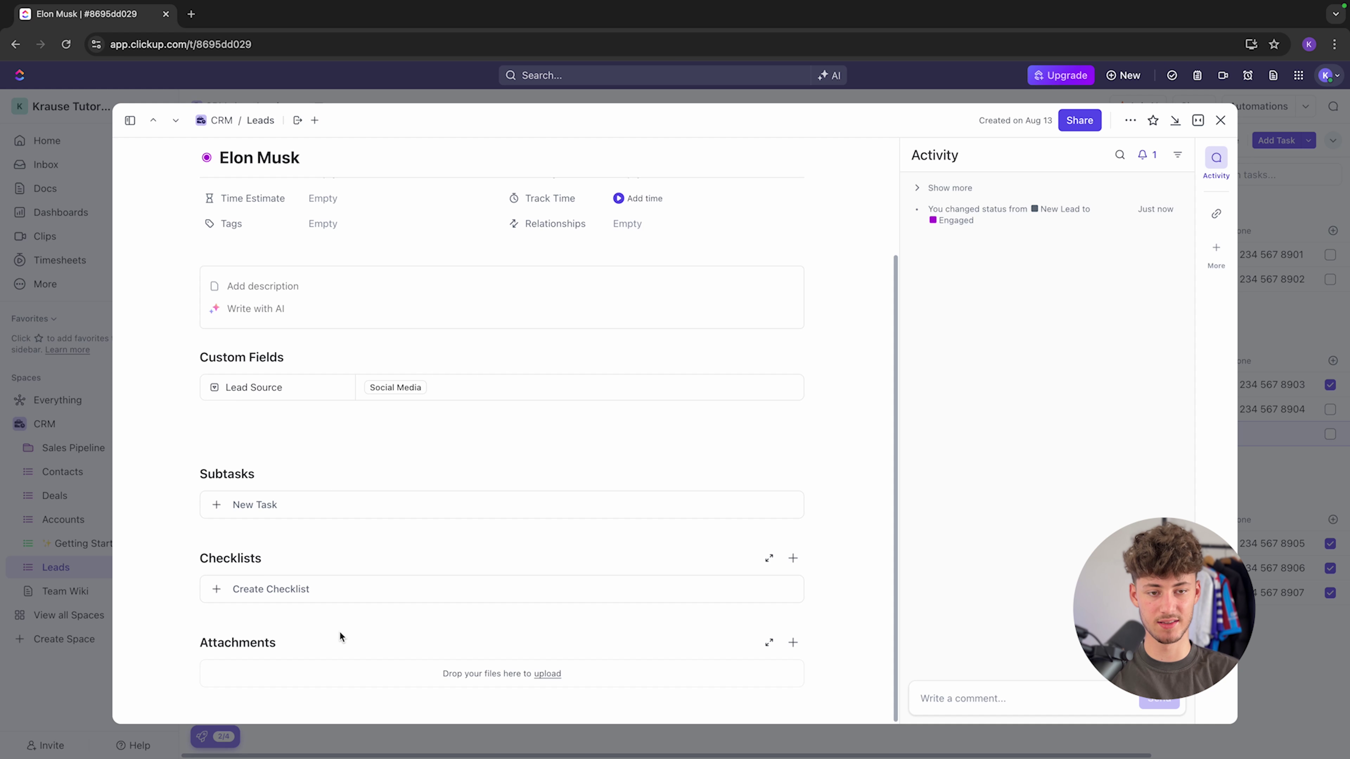
scroll(340, 636, "up", 3)
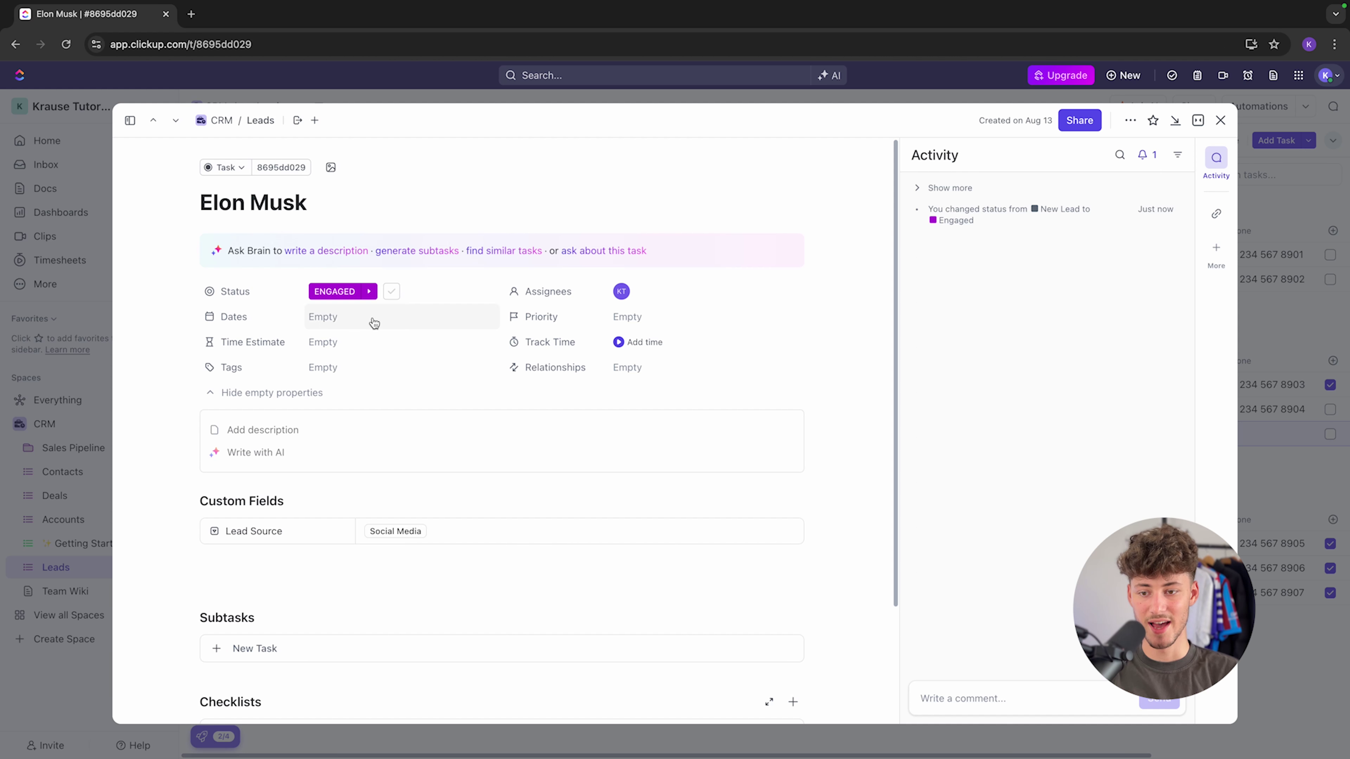
left_click(369, 291)
left_click(441, 292)
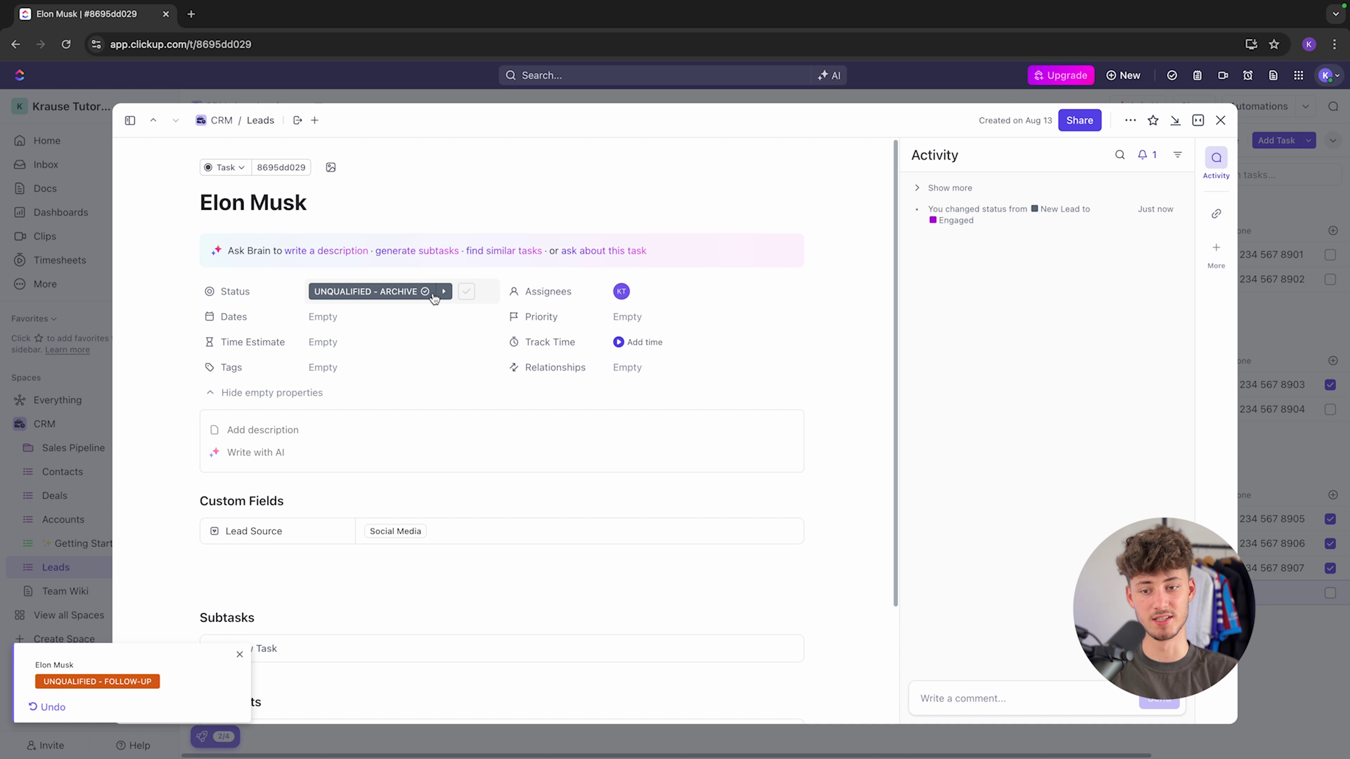
left_click(444, 291)
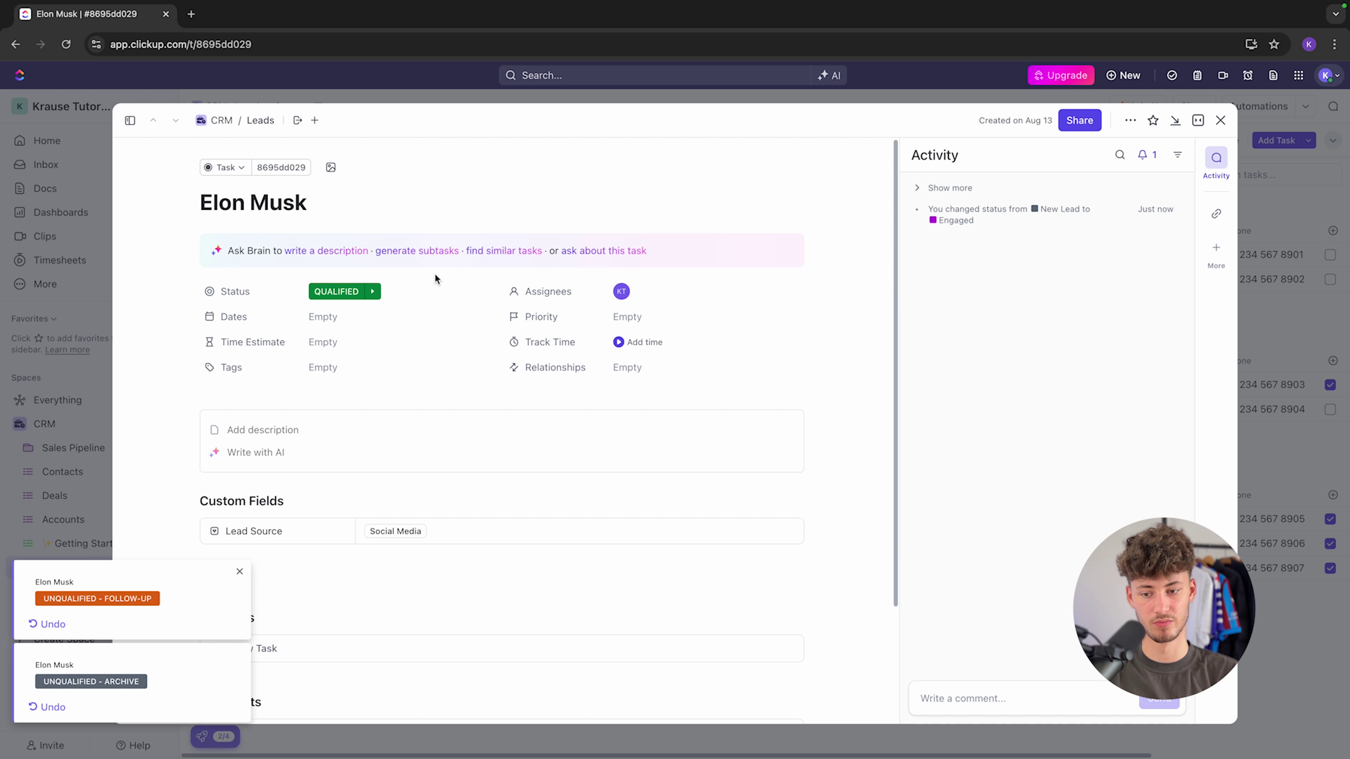
left_click(351, 292)
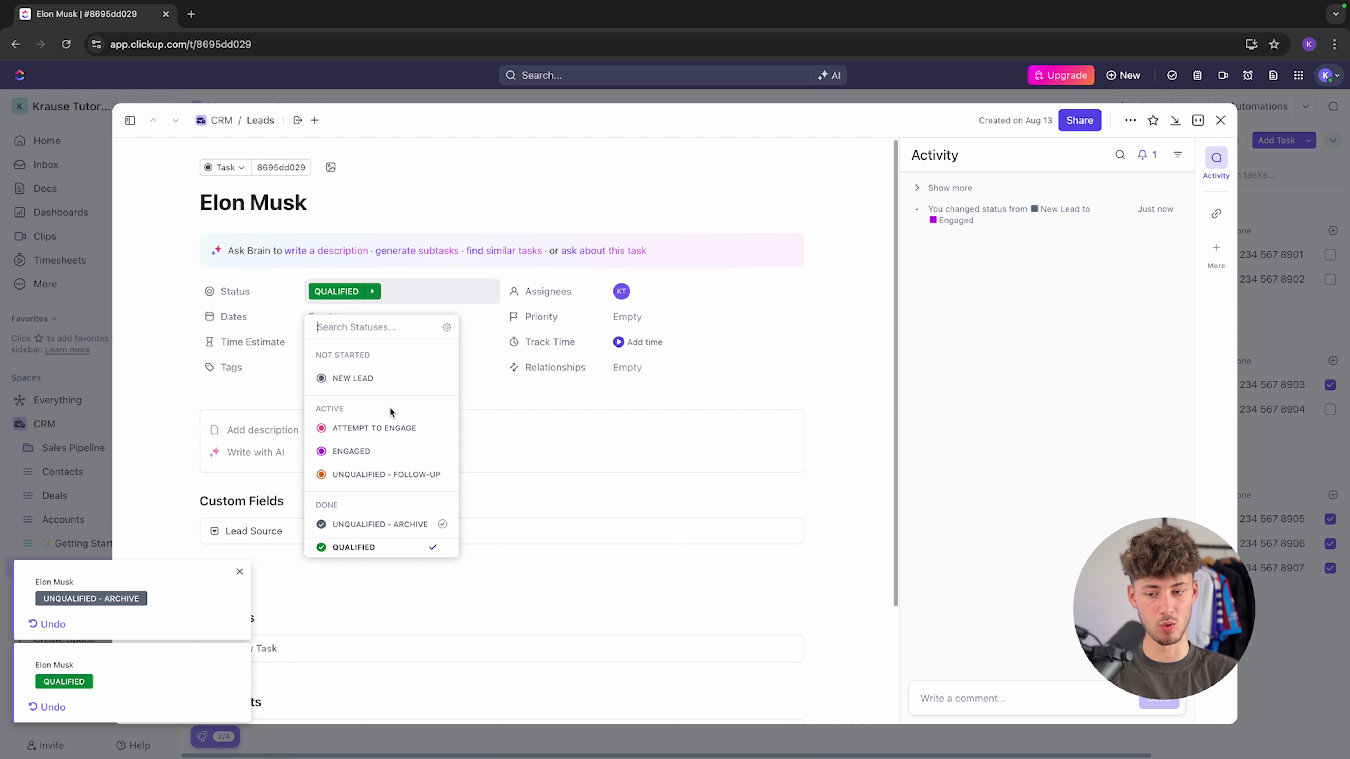
left_click(1242, 674)
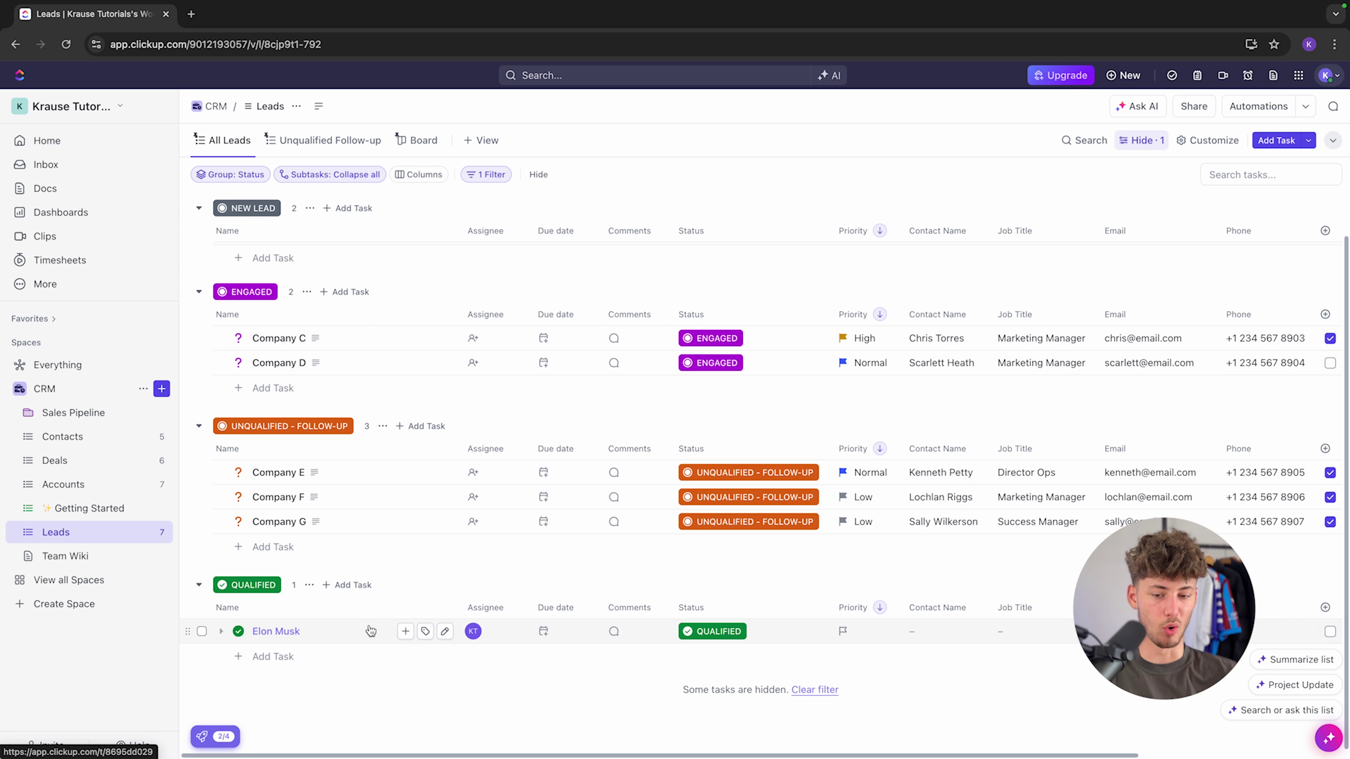
Step: Move the qualified lead task into Contacts without keeping its Lead Source field
left_click_drag(360, 632, 73, 439)
left_click(86, 442)
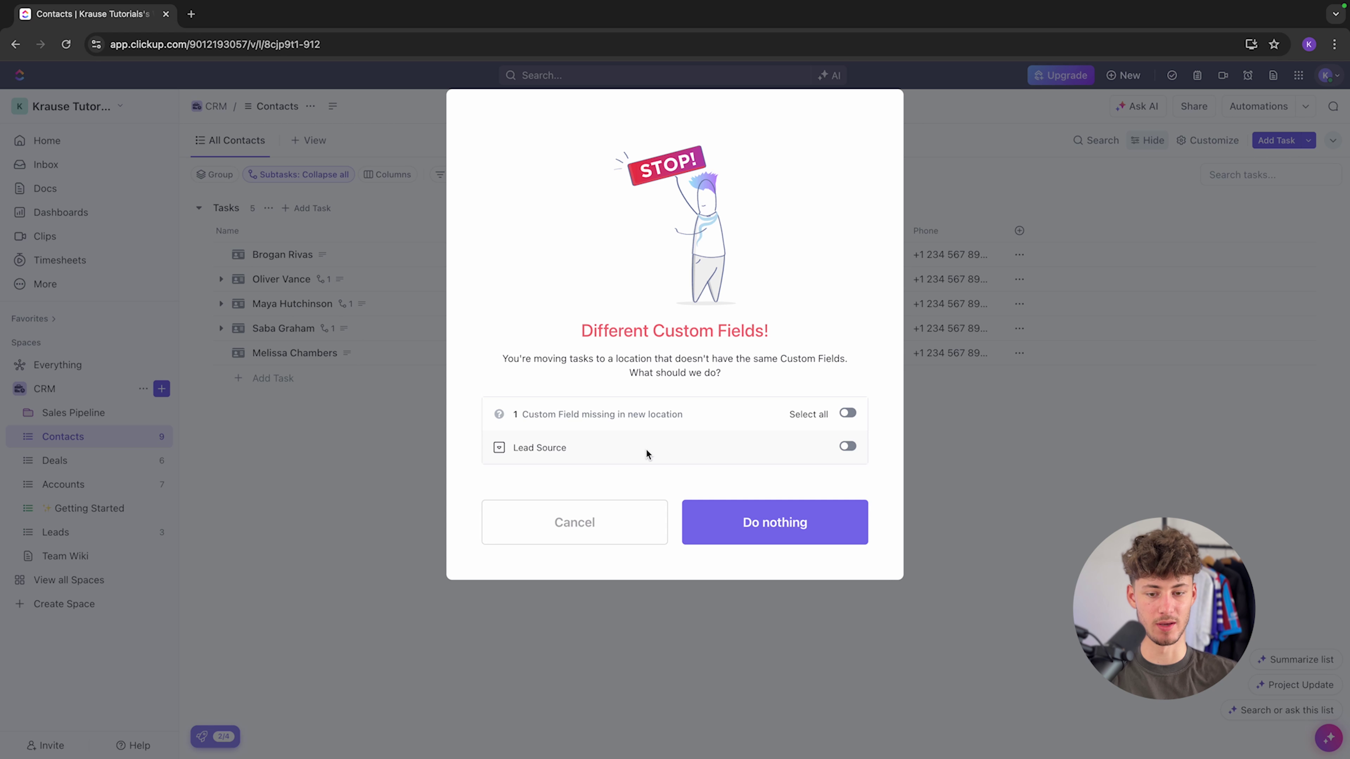
left_click_drag(545, 322, 837, 340)
left_click(576, 352)
left_click_drag(578, 331, 798, 356)
left_click(805, 354)
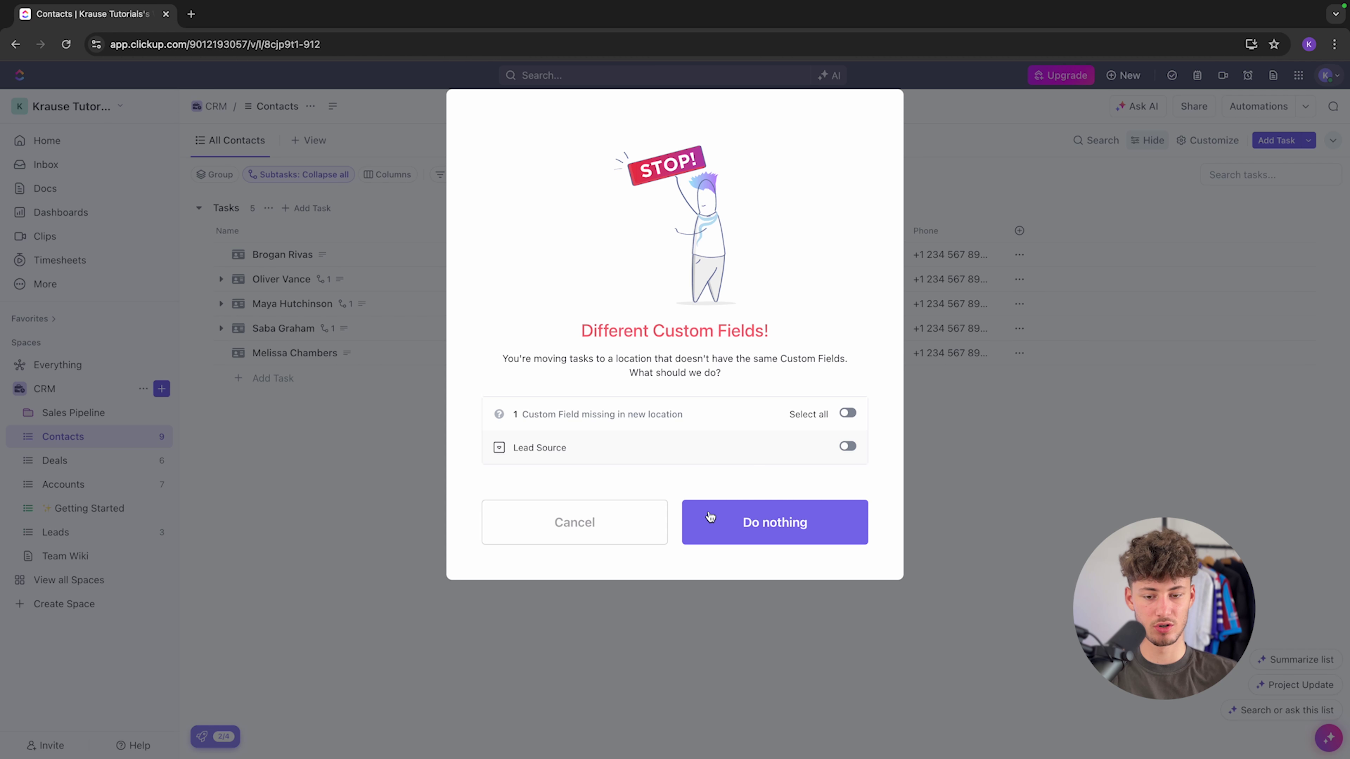
left_click(759, 517)
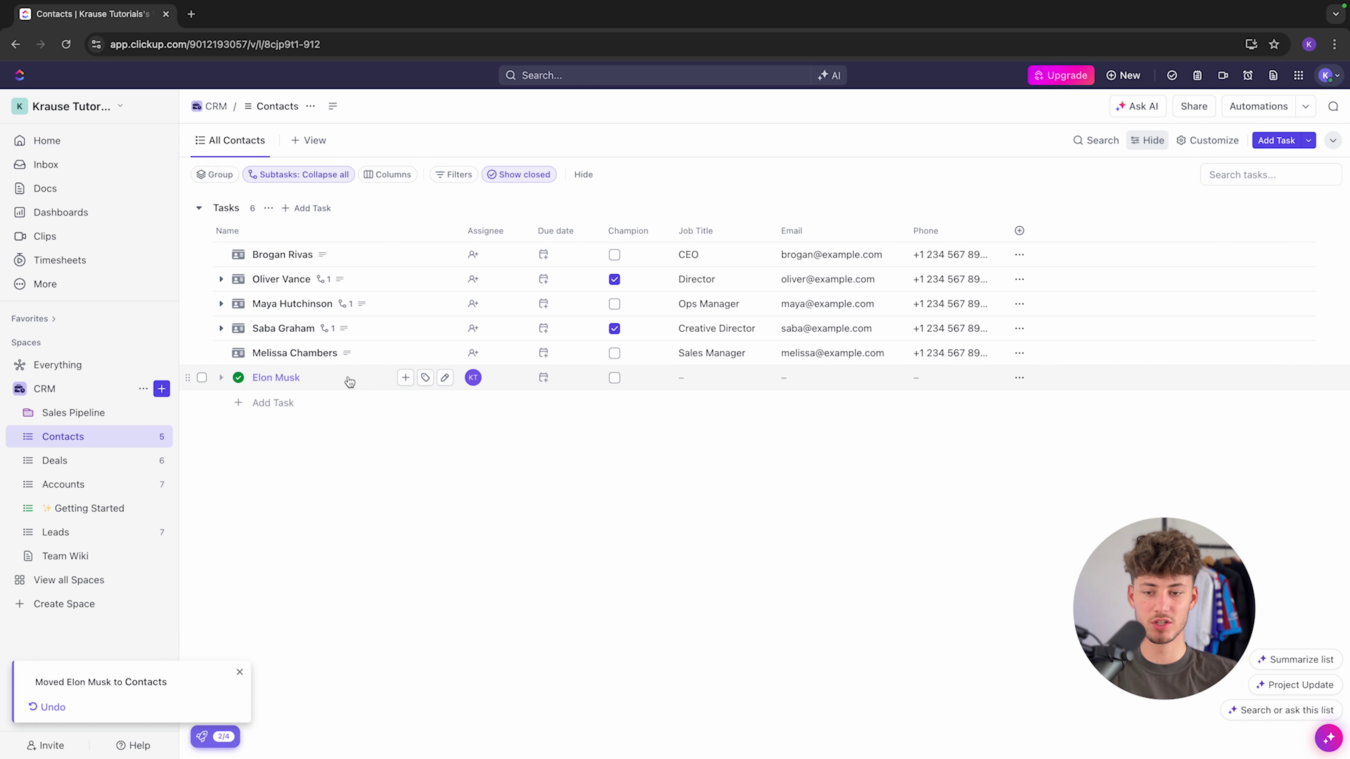
left_click(299, 377)
Step: Set the moved contact's status back to OPEN and close its details
left_click(346, 294)
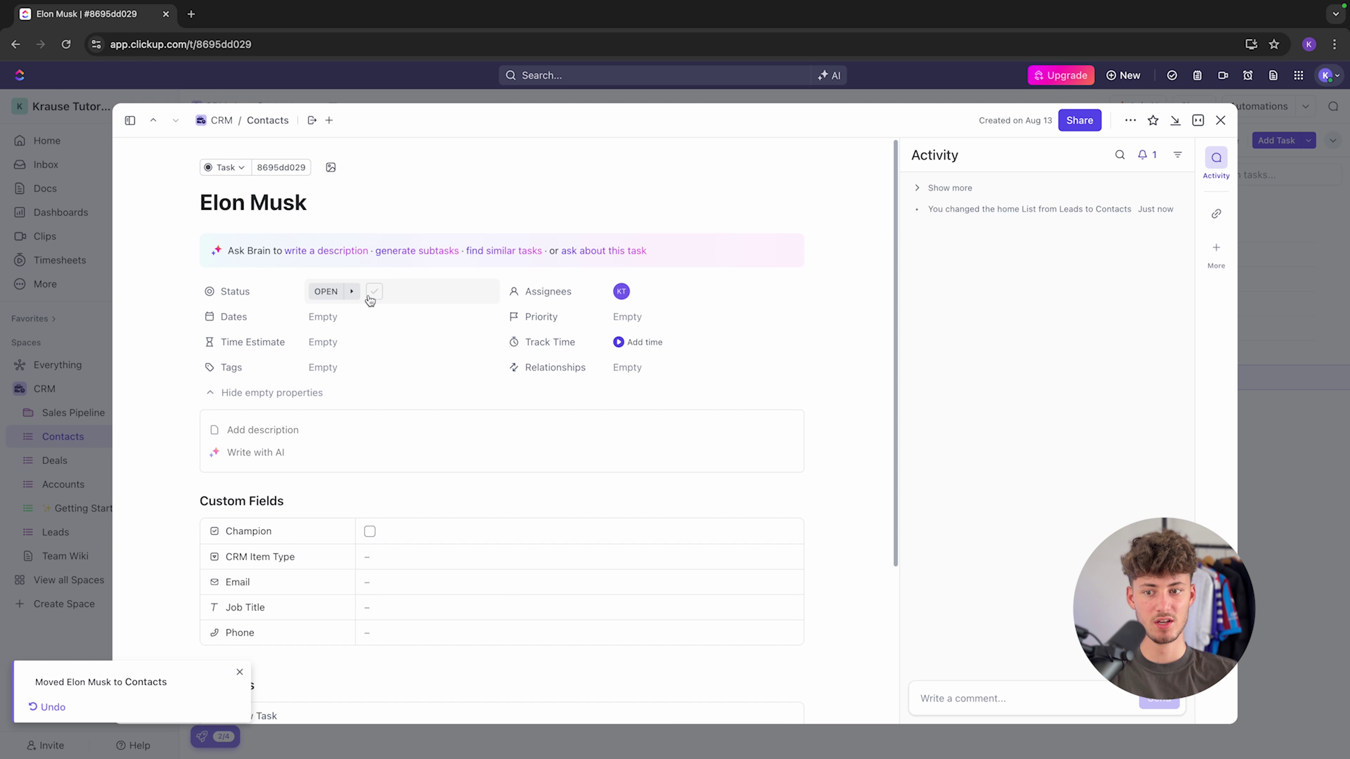
left_click(347, 296)
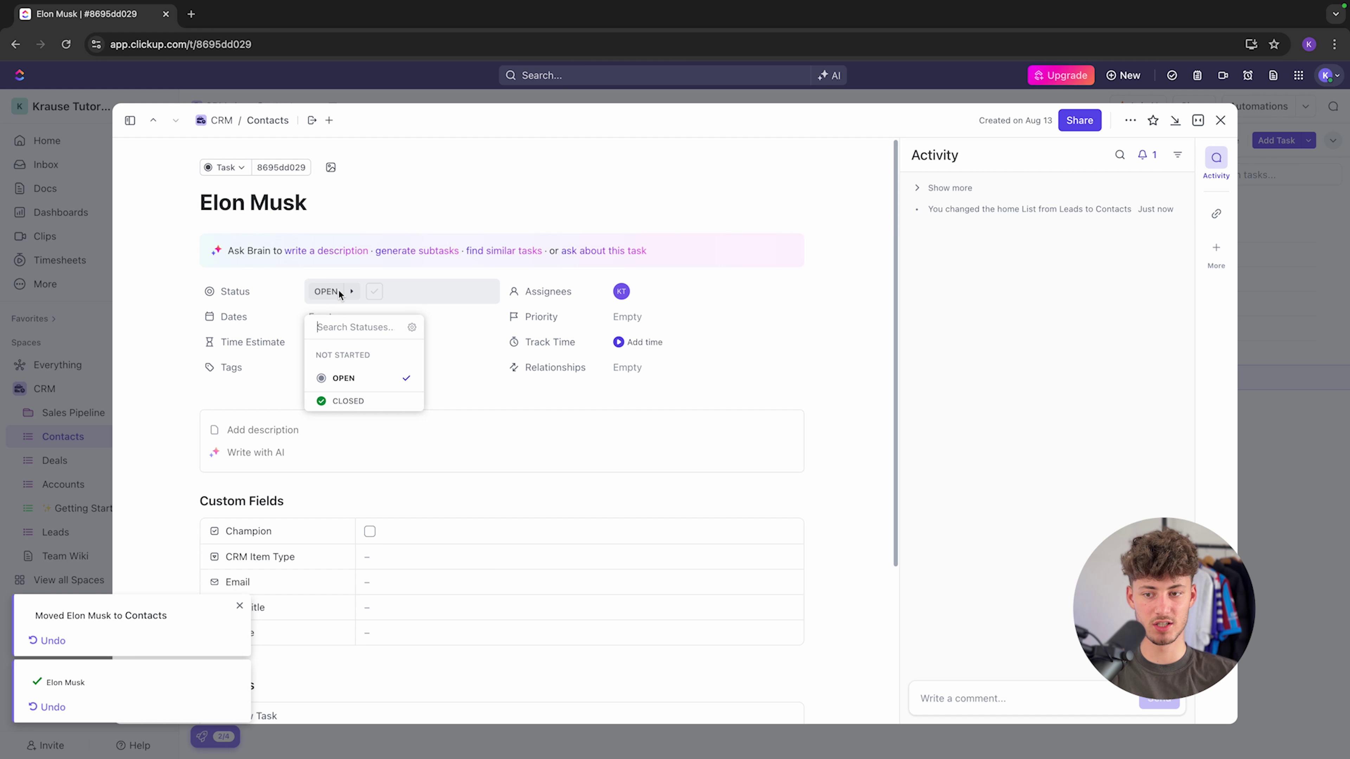
left_click(365, 381)
scroll(445, 353, "down", 4)
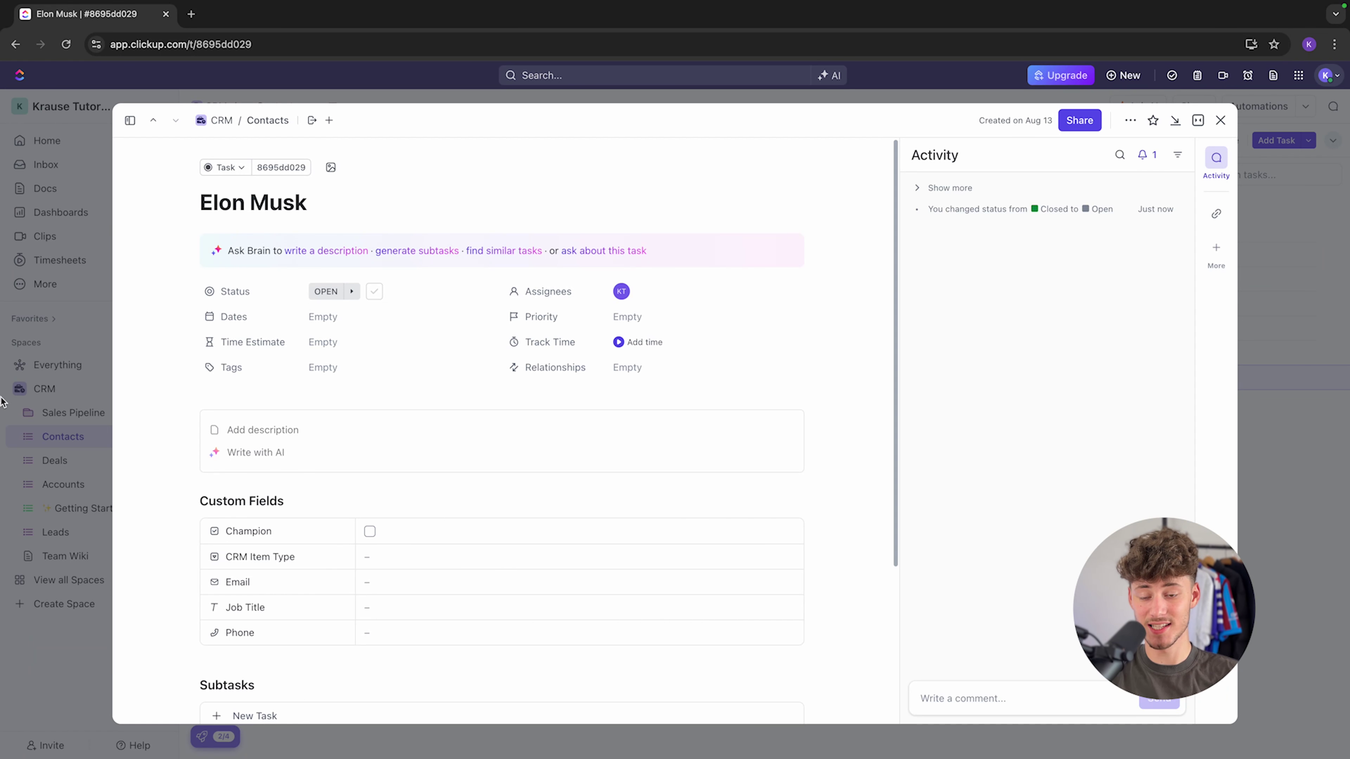
left_click(69, 439)
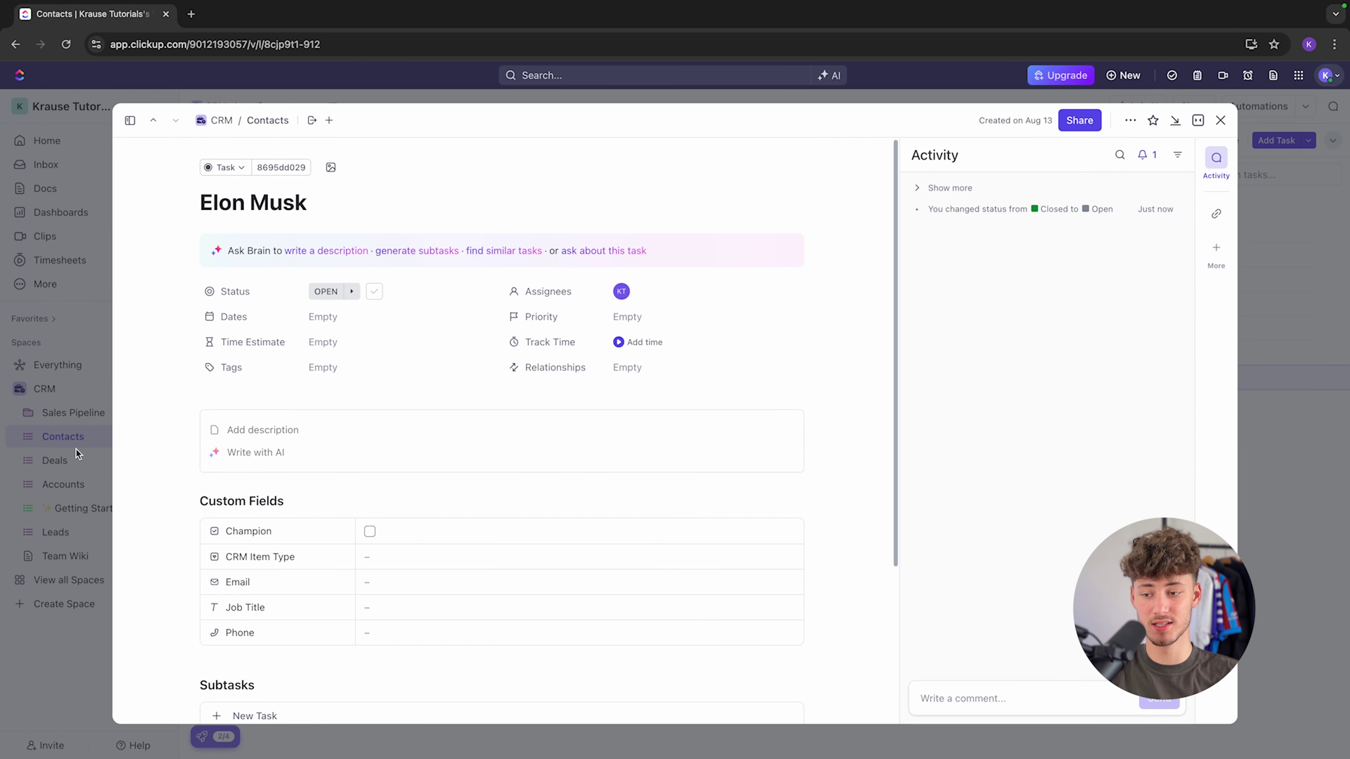
left_click(98, 485)
Step: Add a SpaceX account to the Active group and drag it to the top of the group
left_click(271, 508)
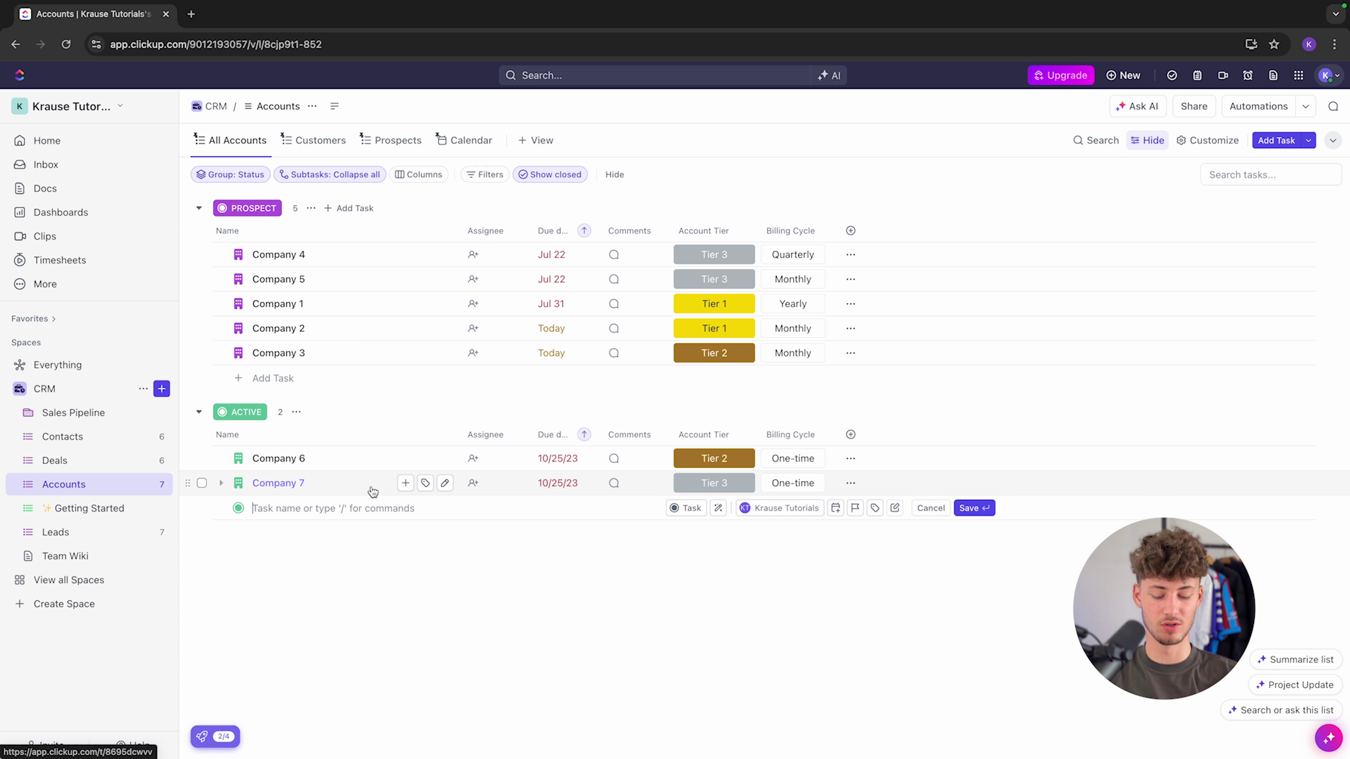
type("E")
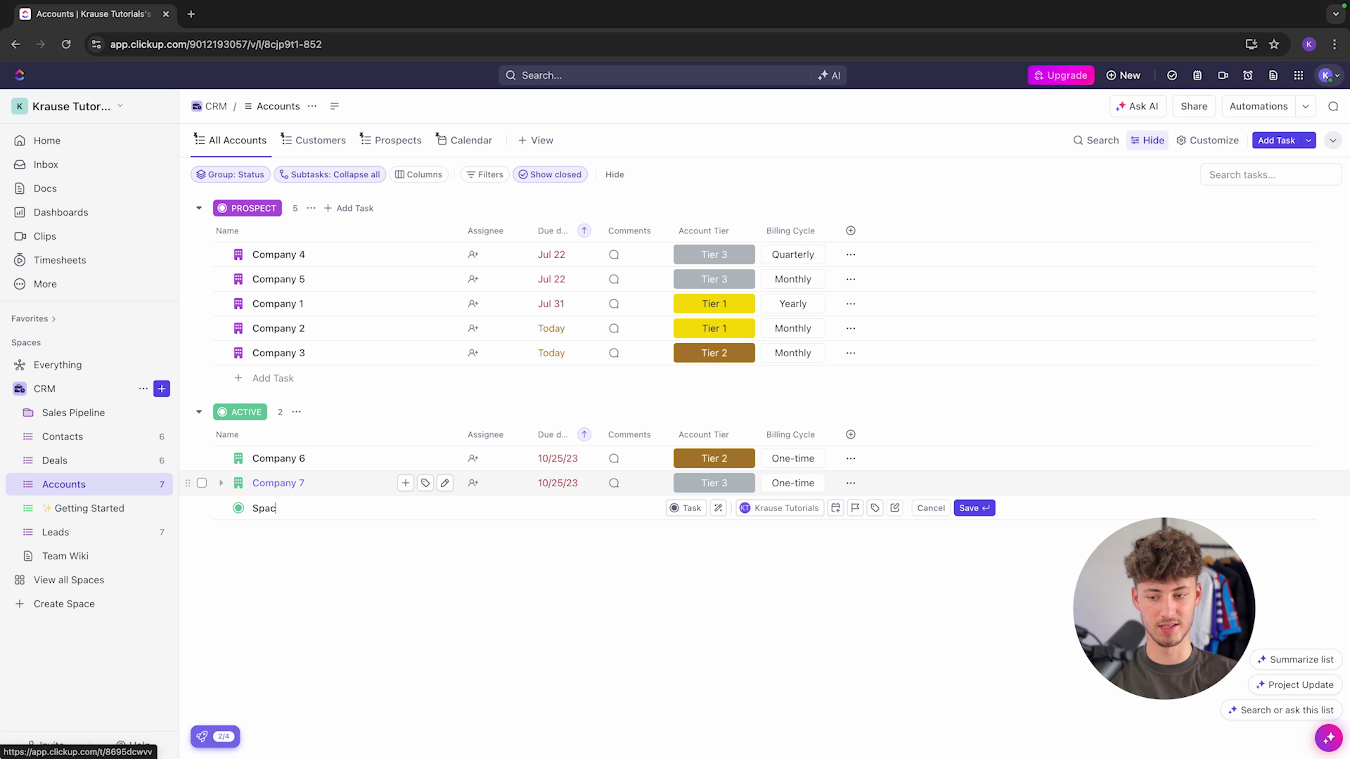
type("paceX")
key("Return")
left_click(577, 600)
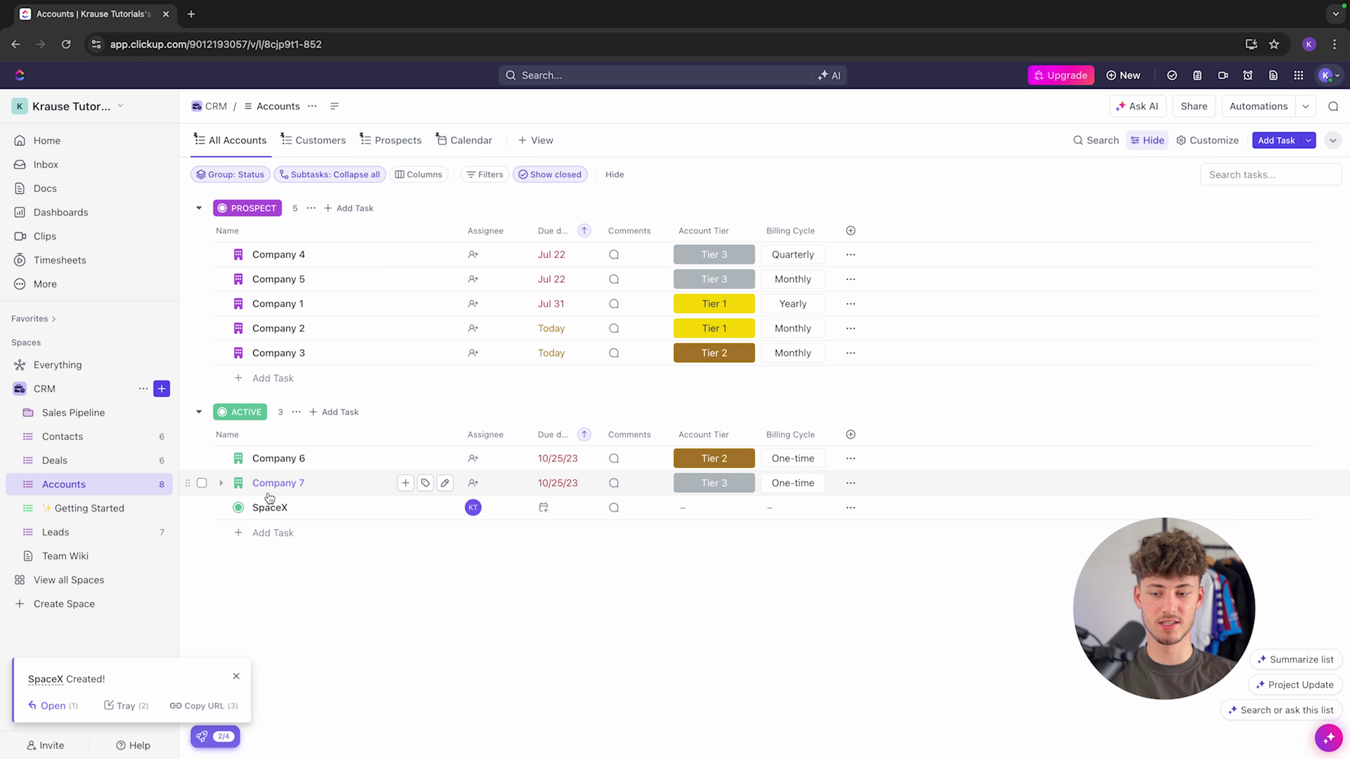
left_click_drag(270, 507, 340, 446)
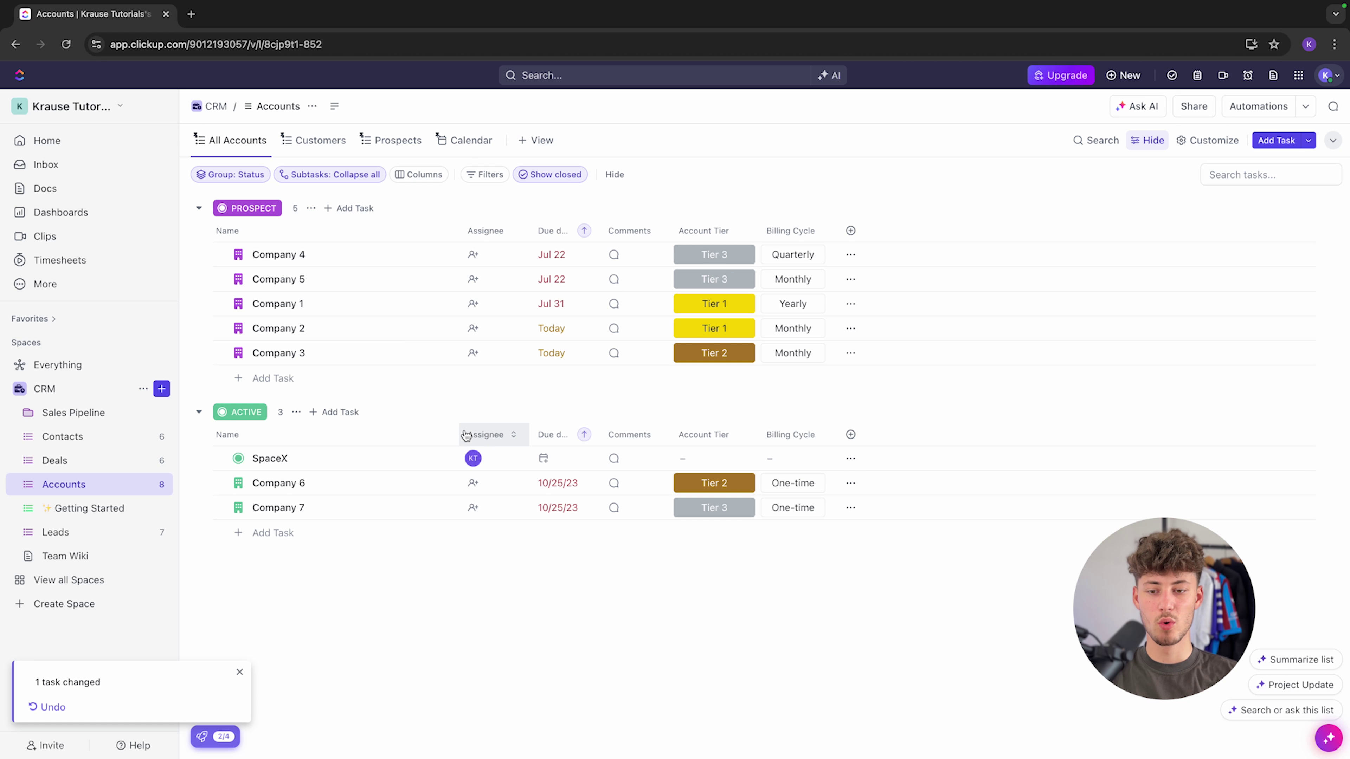
Step: Review SpaceX's Account Tier, Billing Cycle and the new-field options in Accounts, leaving them unchanged
left_click(705, 454)
left_click(799, 460)
left_click(656, 582)
left_click(852, 435)
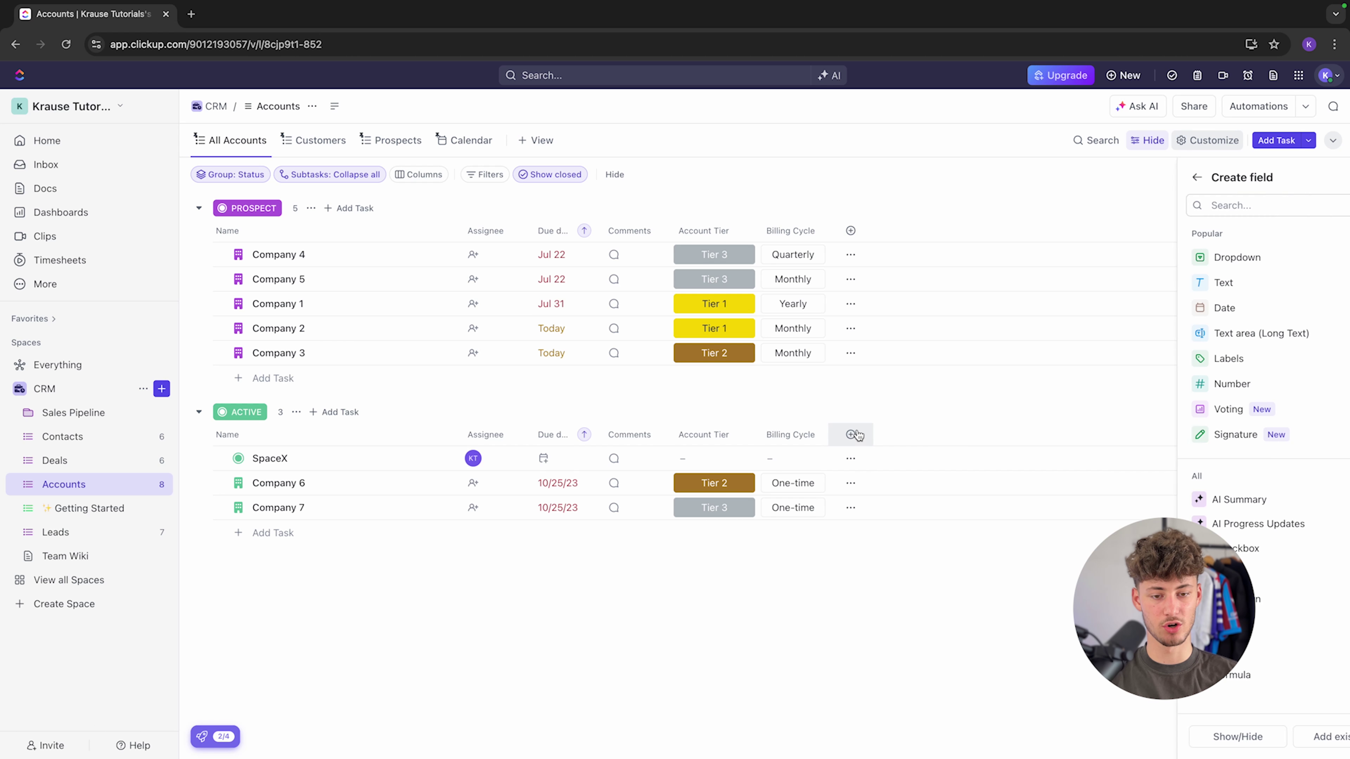
scroll(1228, 446, "down", 5)
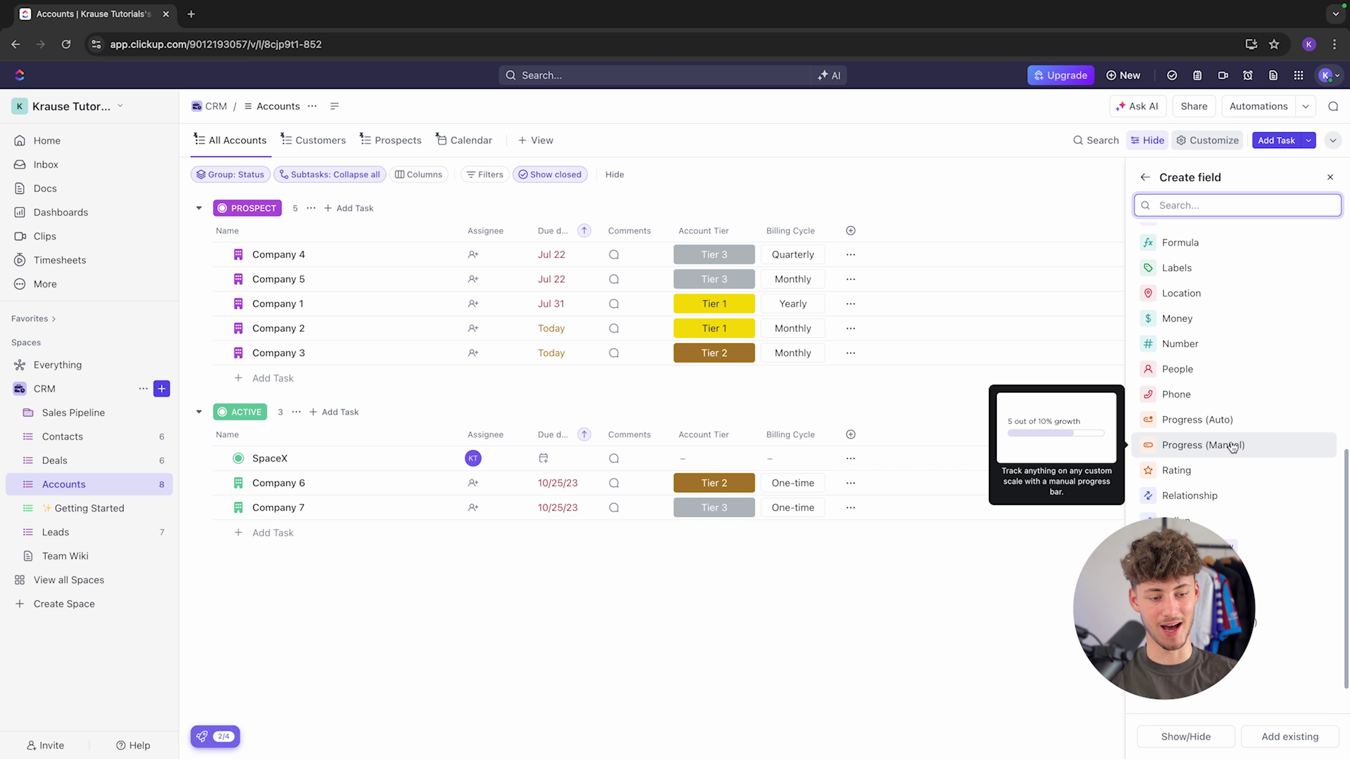
scroll(1232, 447, "up", 5)
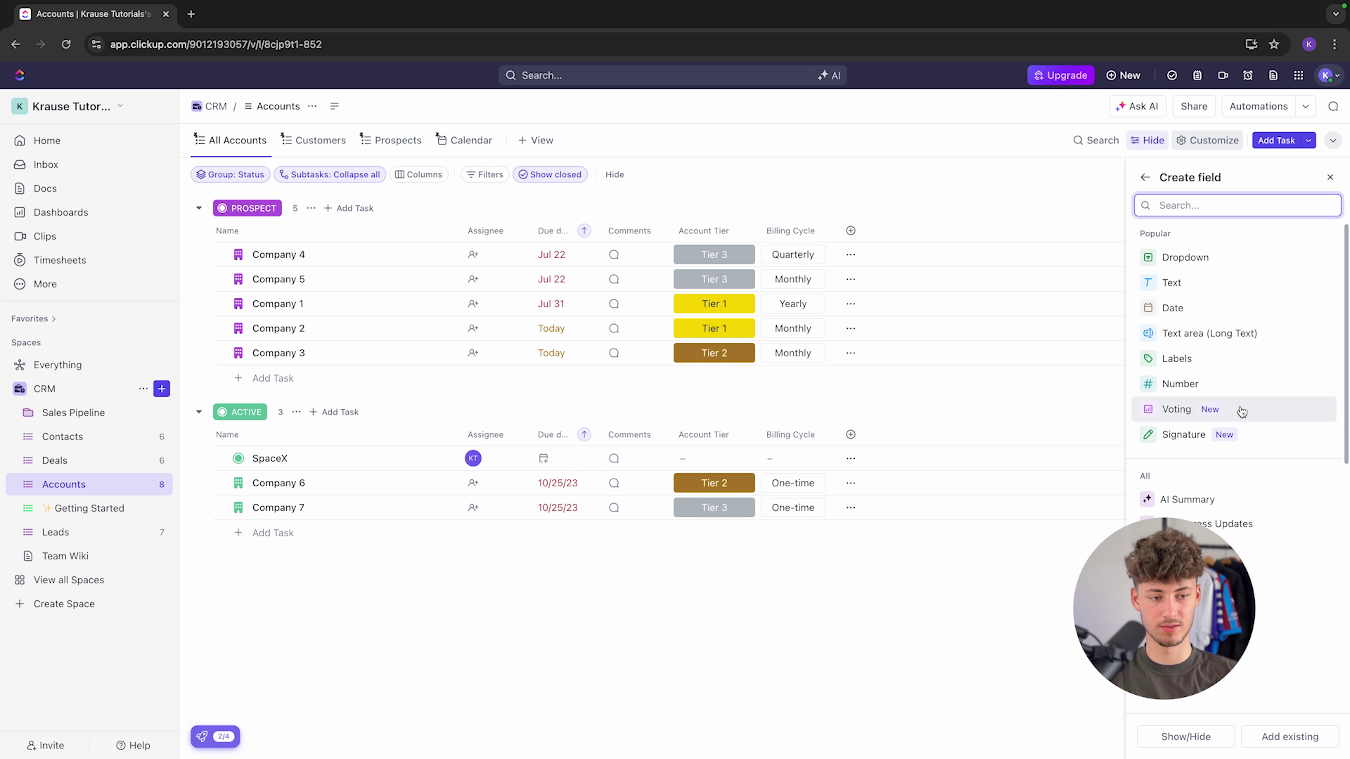
scroll(1217, 372, "down", 5)
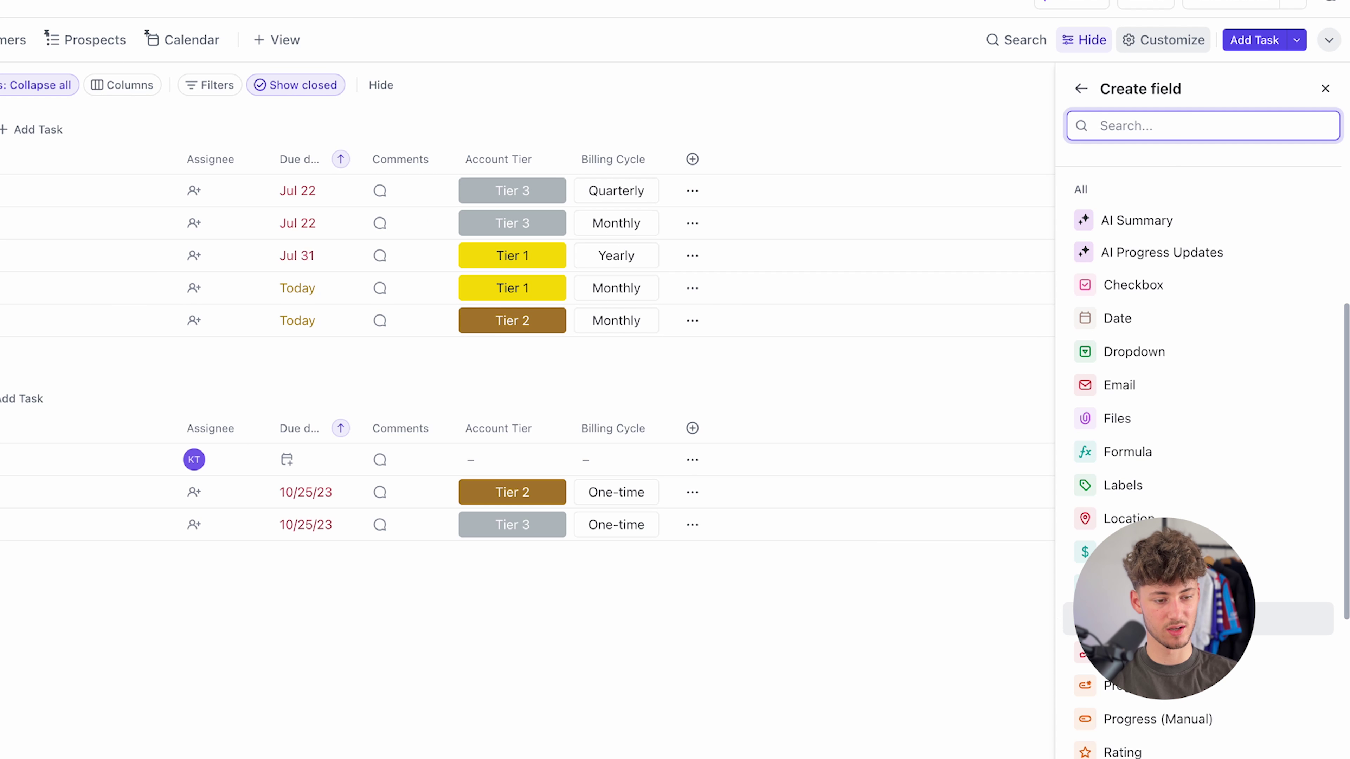
scroll(1068, 619, "down", 5)
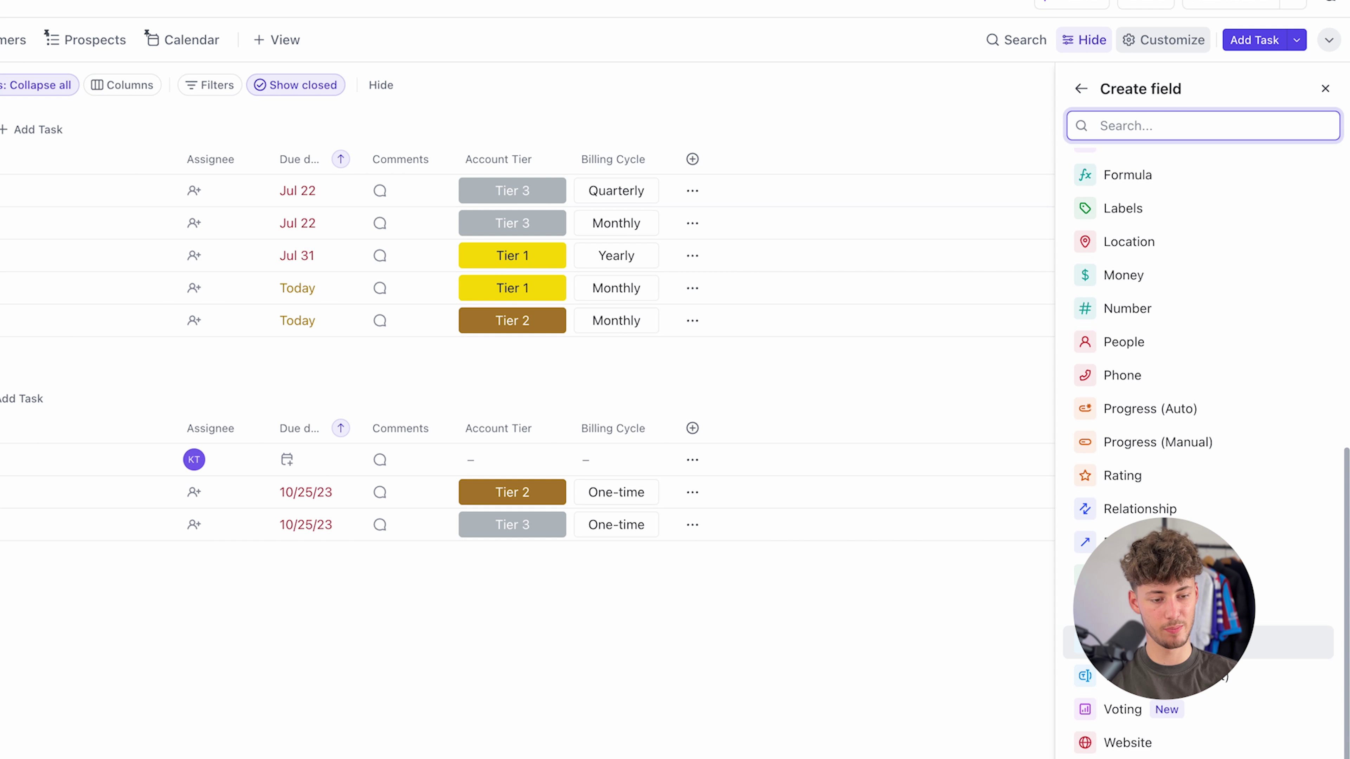
left_click(1025, 694)
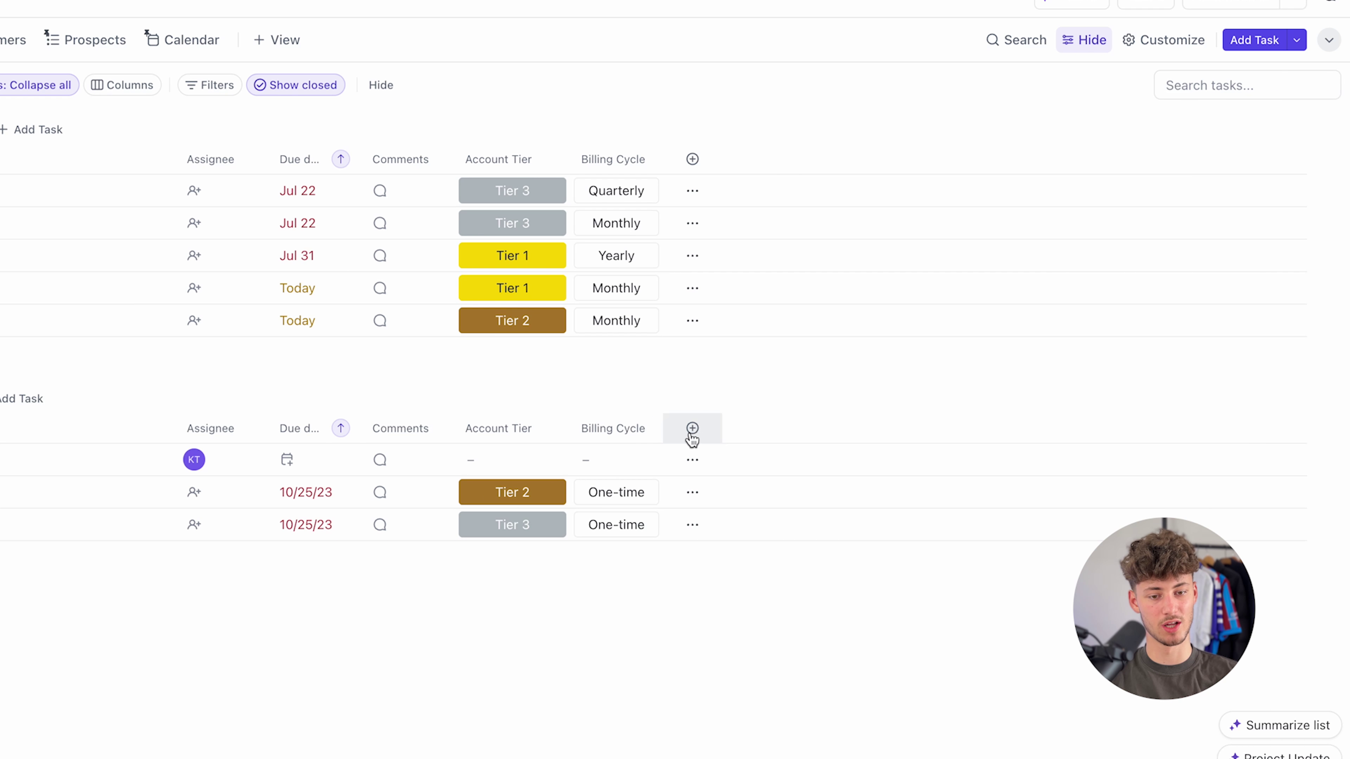
left_click(693, 431)
left_click(707, 430)
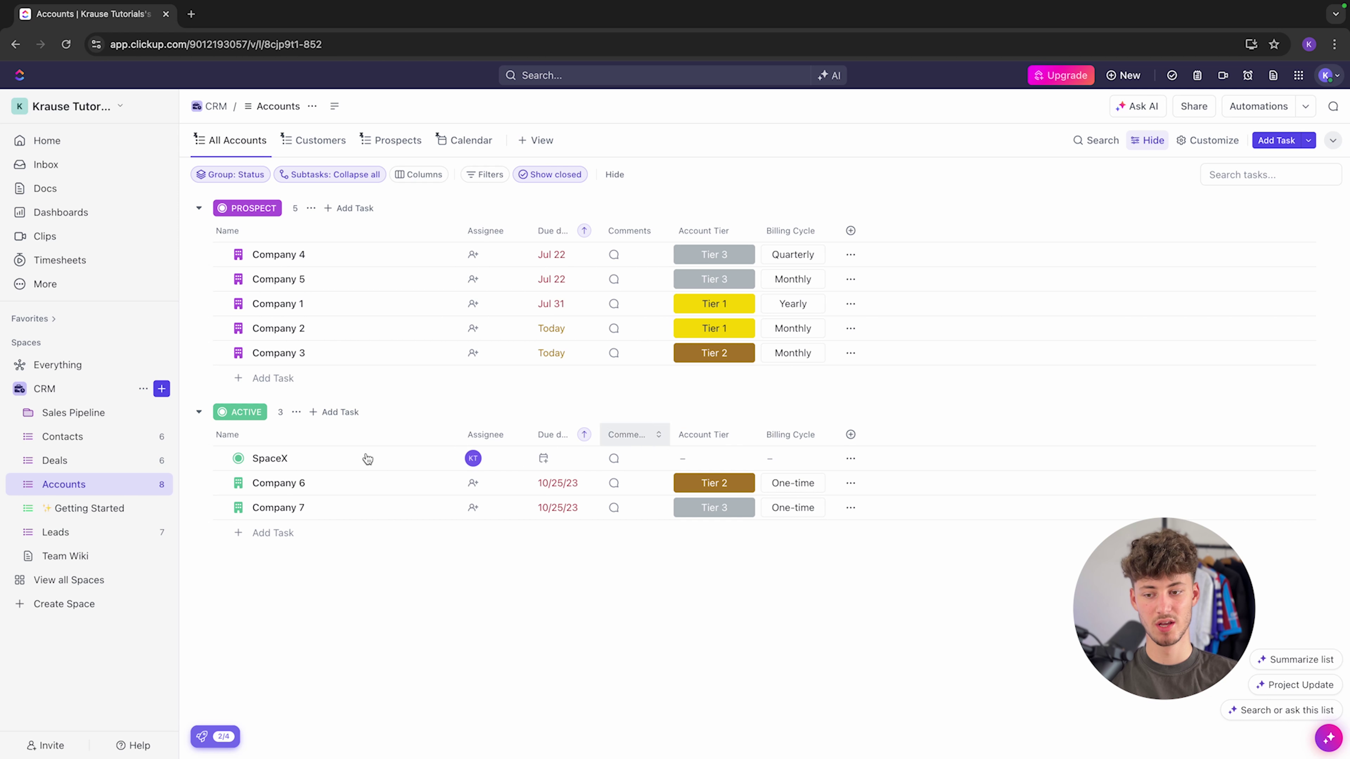
Step: Add a text field named Account to the Contacts list
left_click(63, 439)
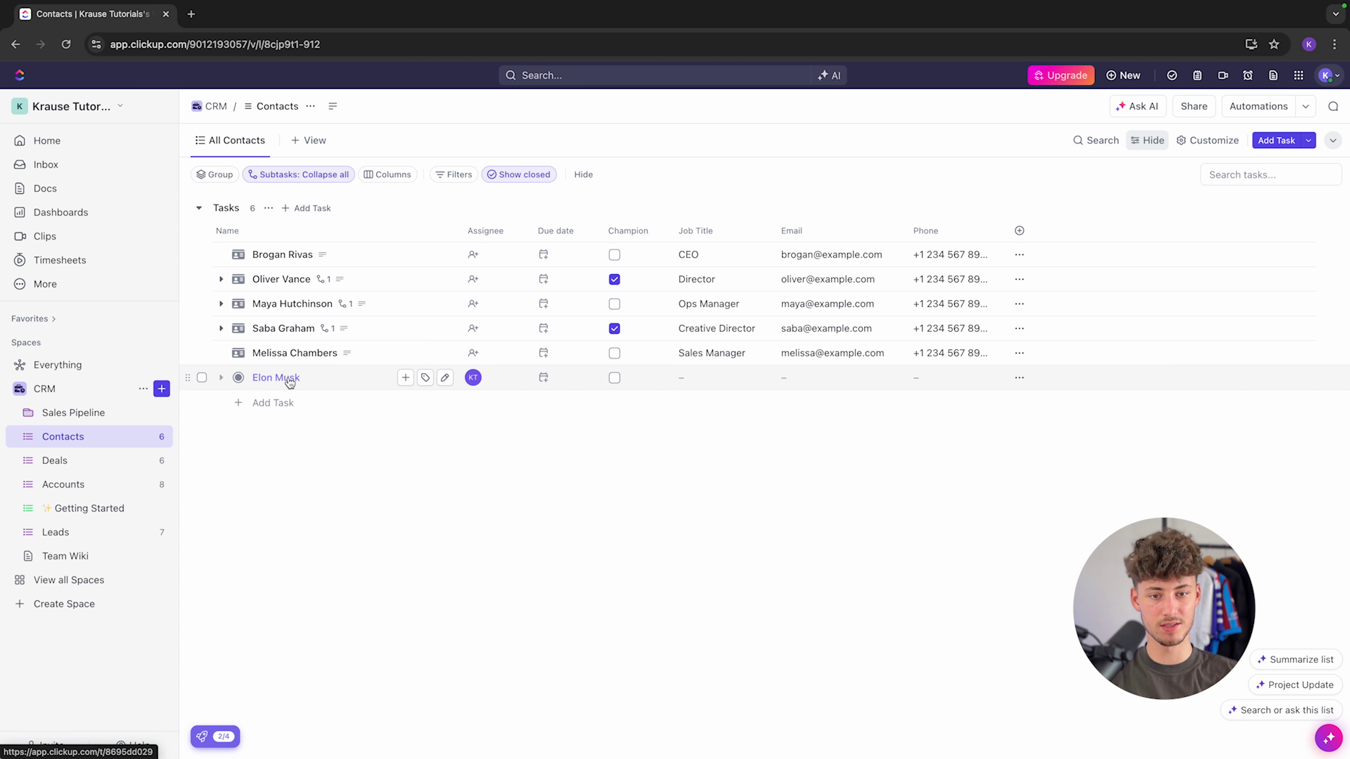
left_click(1020, 230)
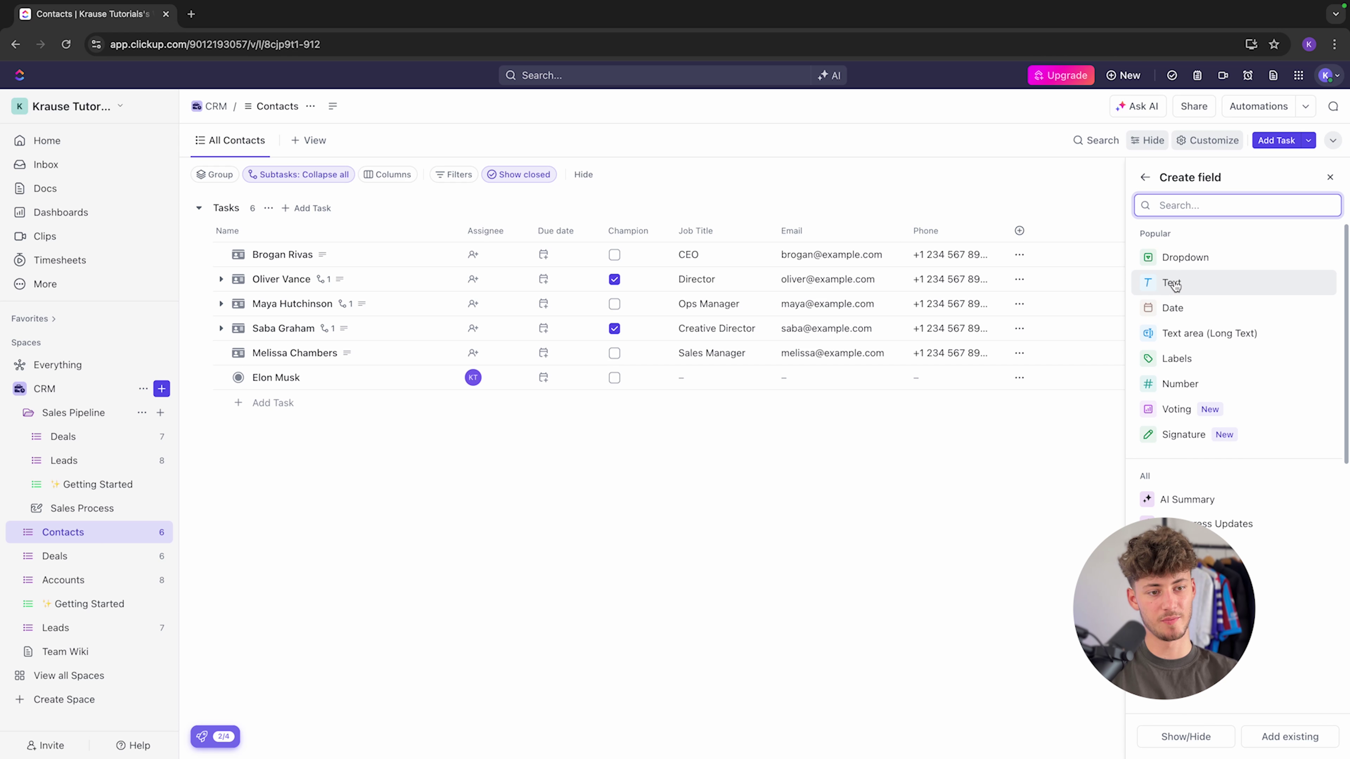
left_click(1172, 283)
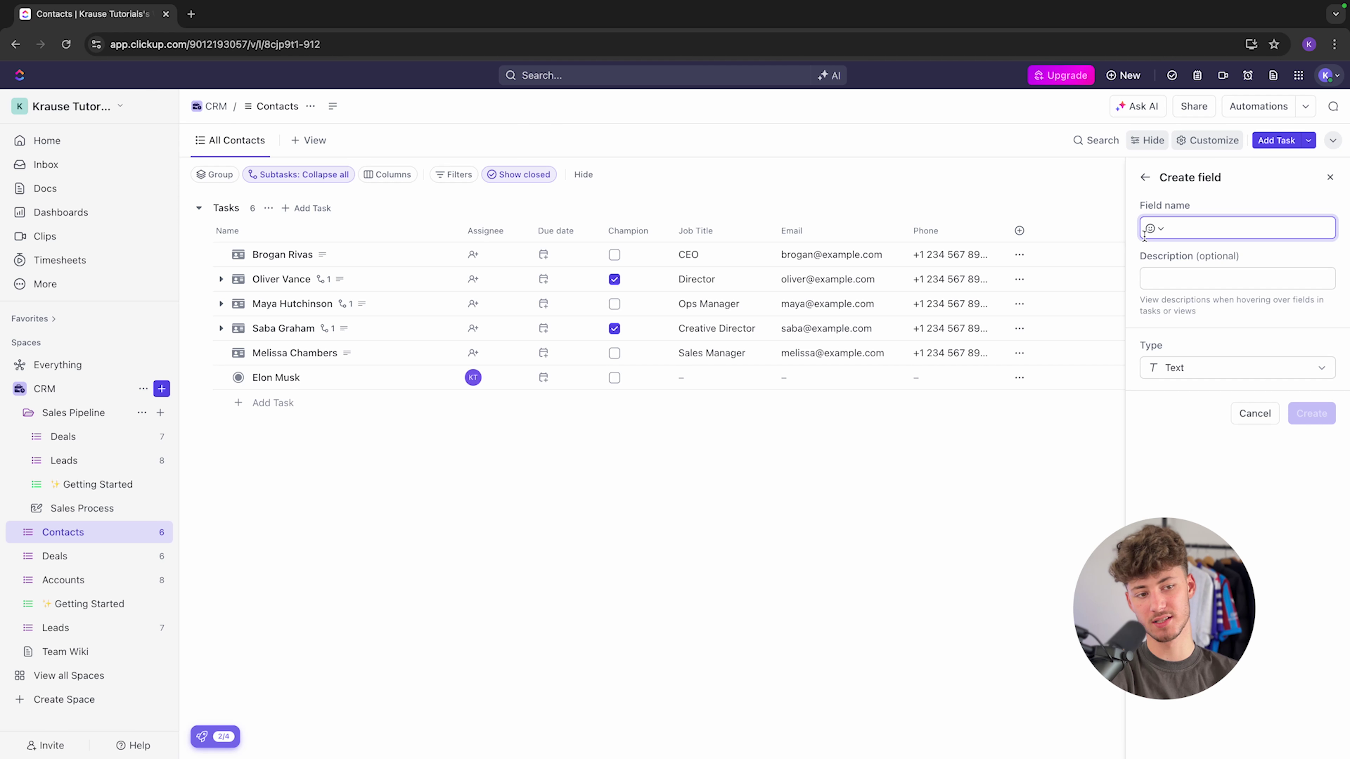
type("Account")
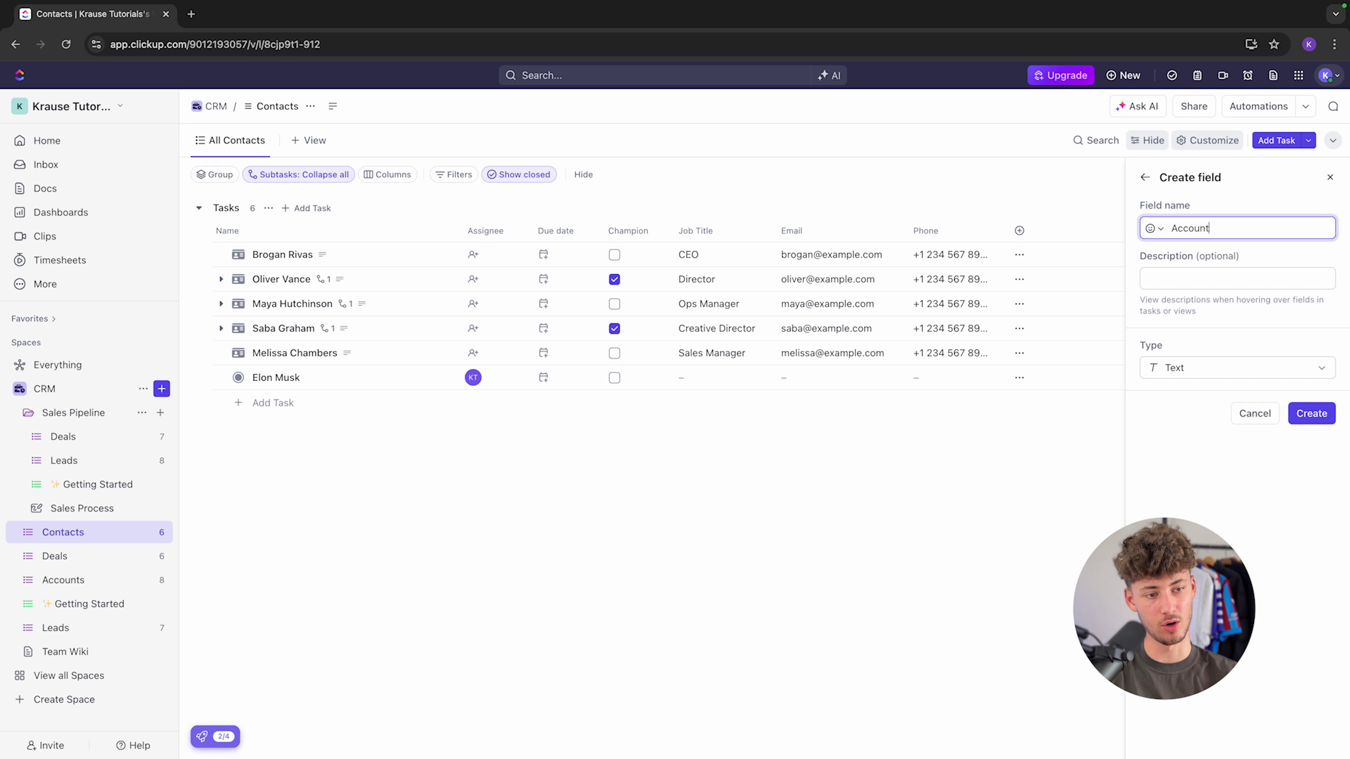
left_click(1311, 413)
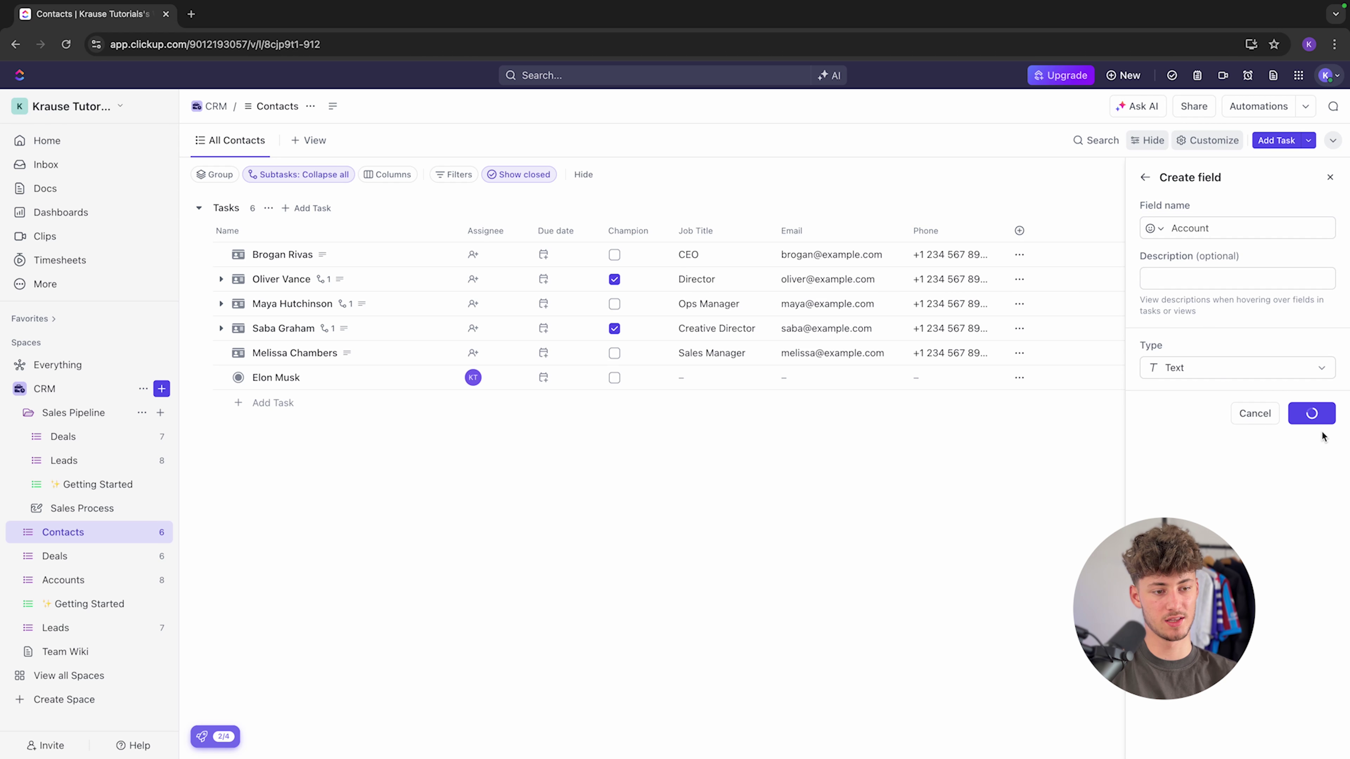
Step: Enter SpaceX as the moved contact's Account value
left_click(1060, 377)
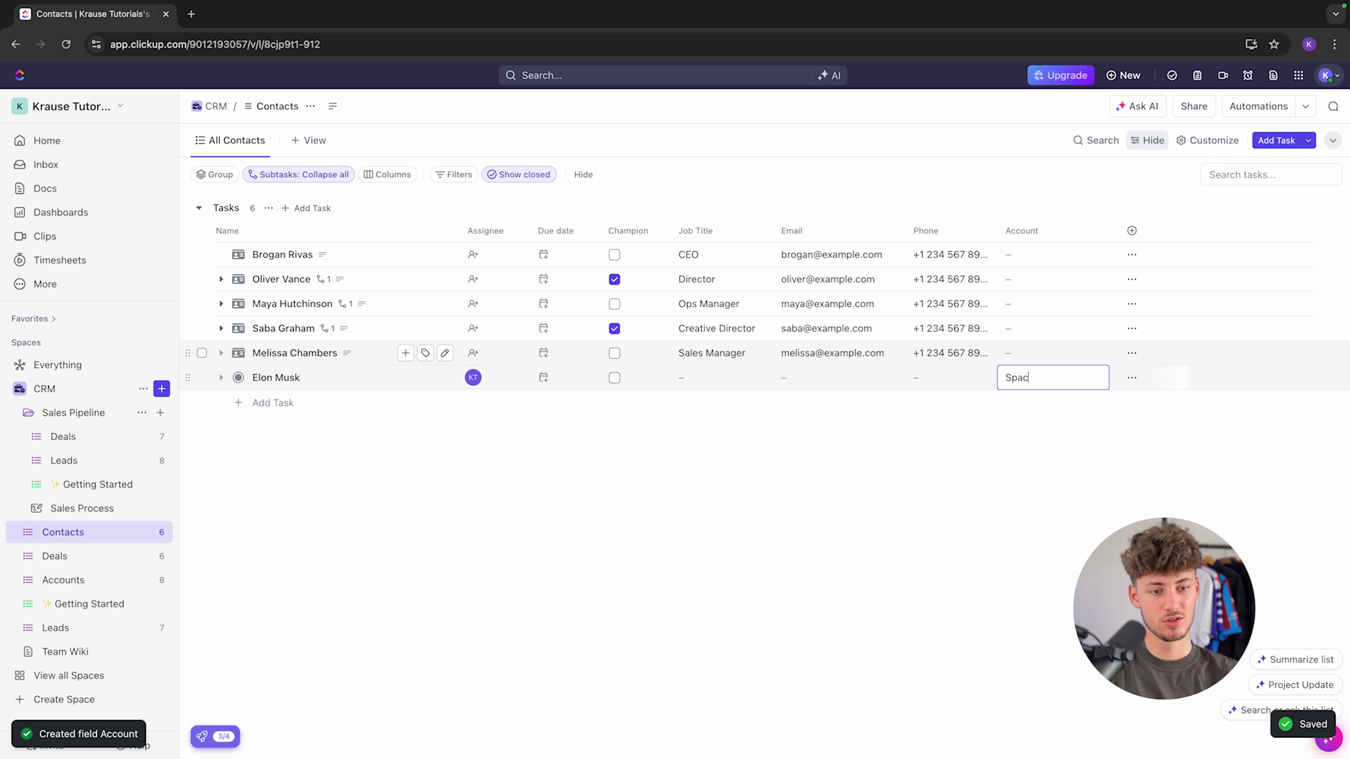
type("eX")
key("Return")
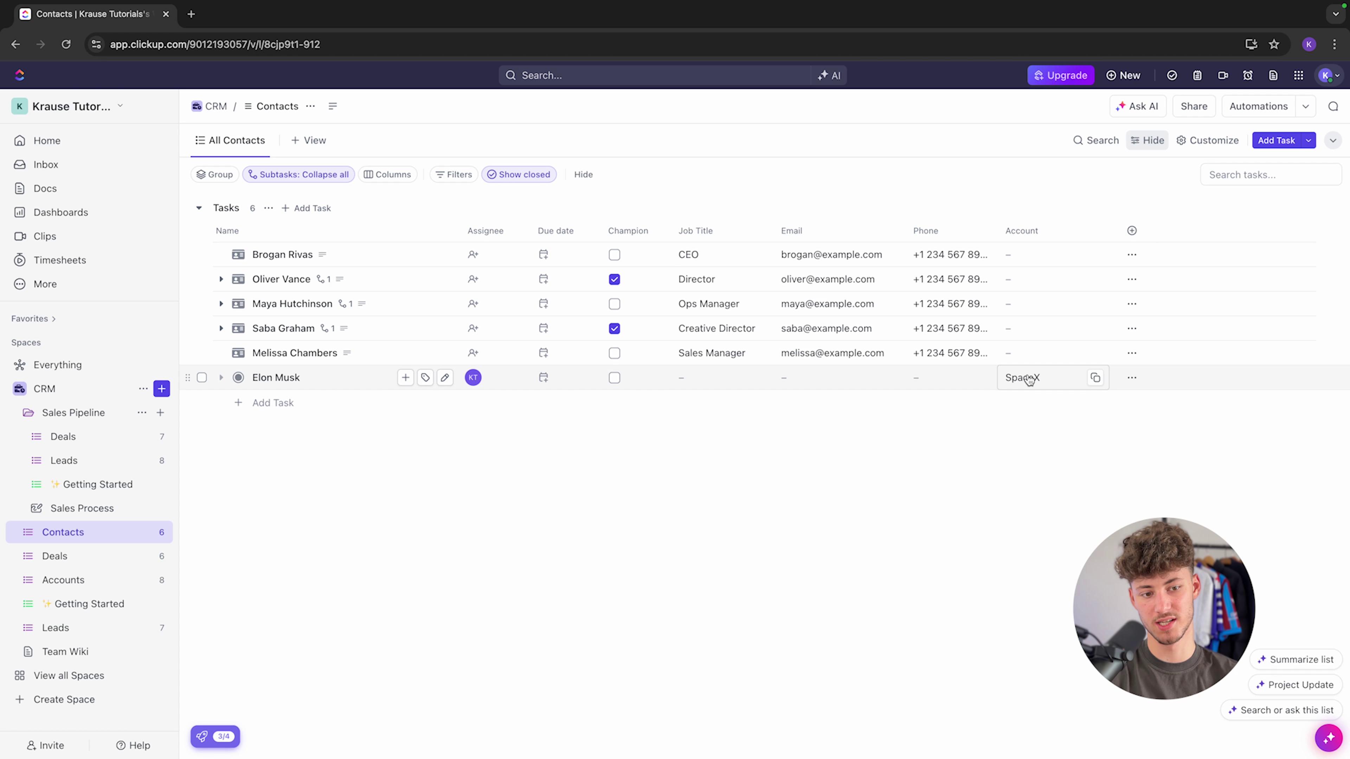
left_click(1043, 388)
left_click(893, 490)
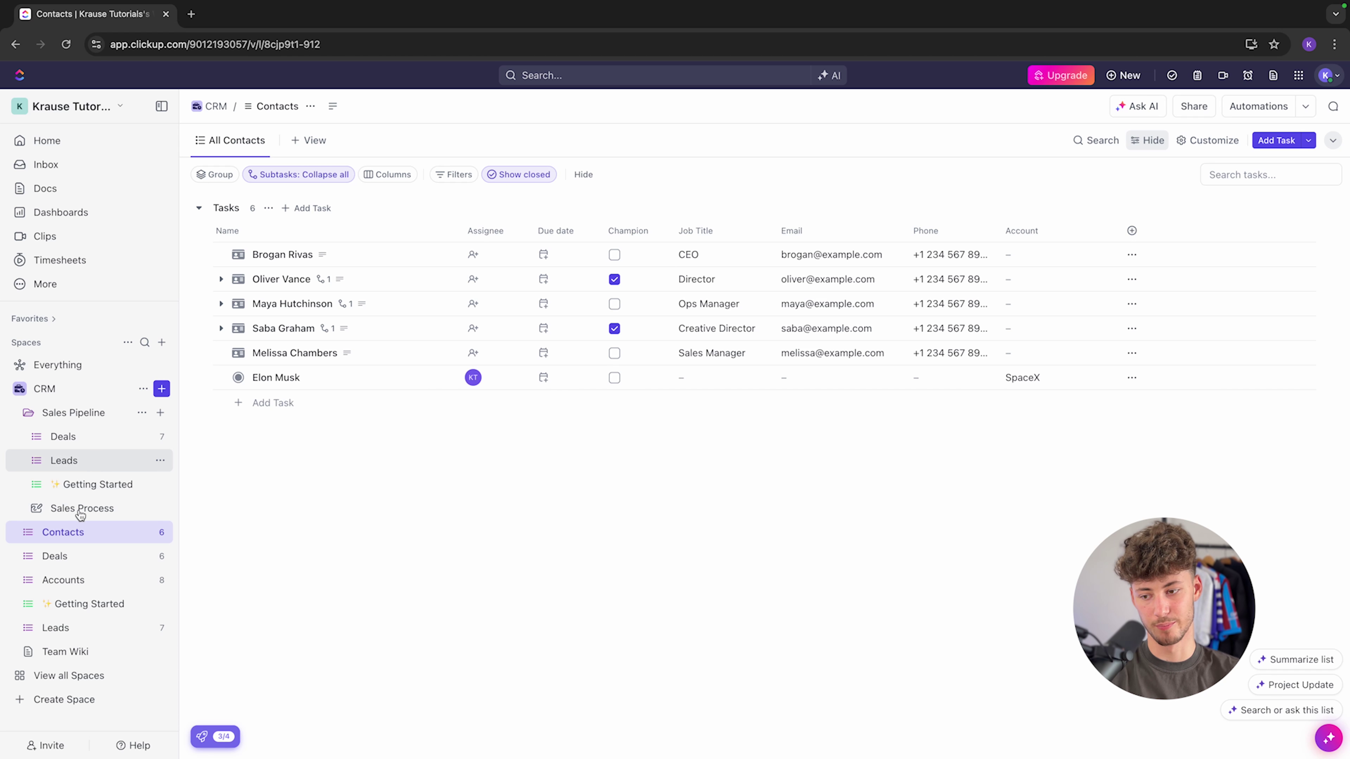
Step: Navigate from Accounts through Contacts to the Deals list
left_click(92, 581)
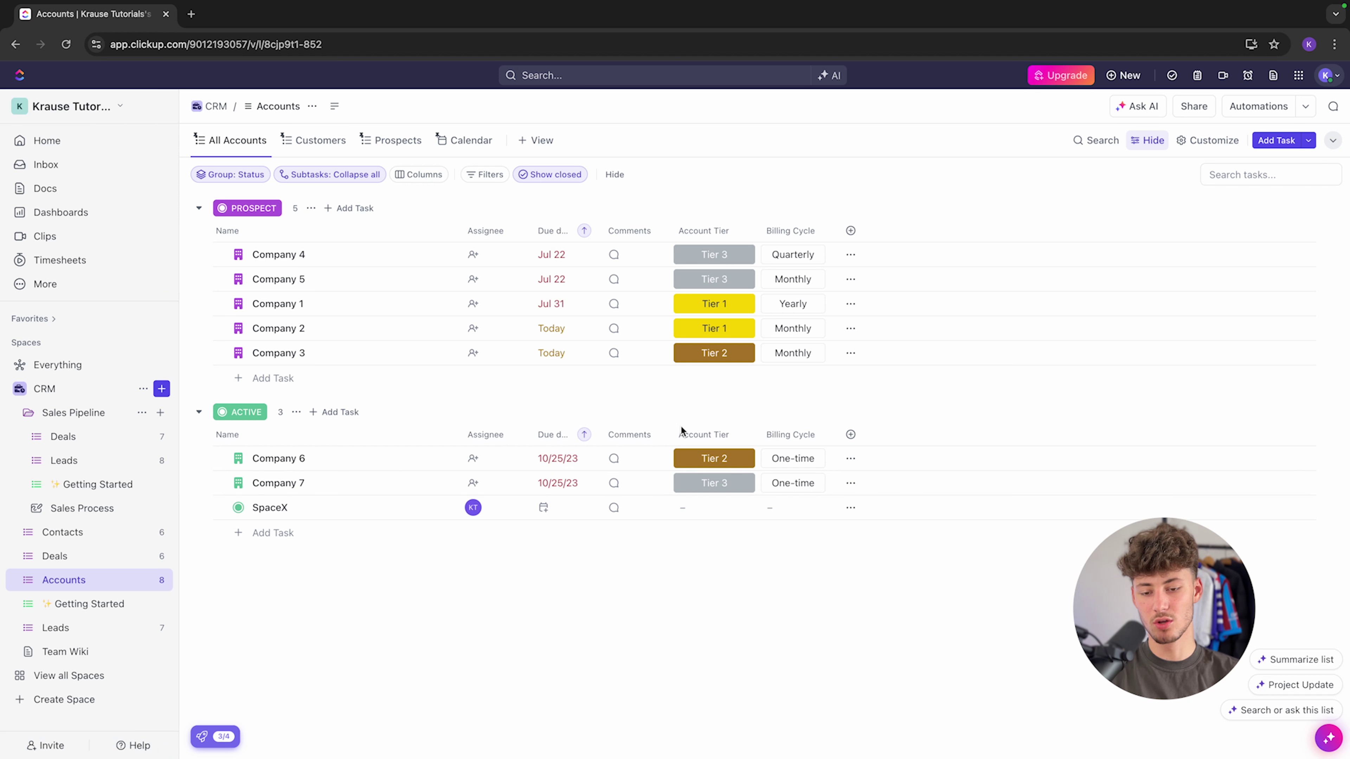
left_click(74, 542)
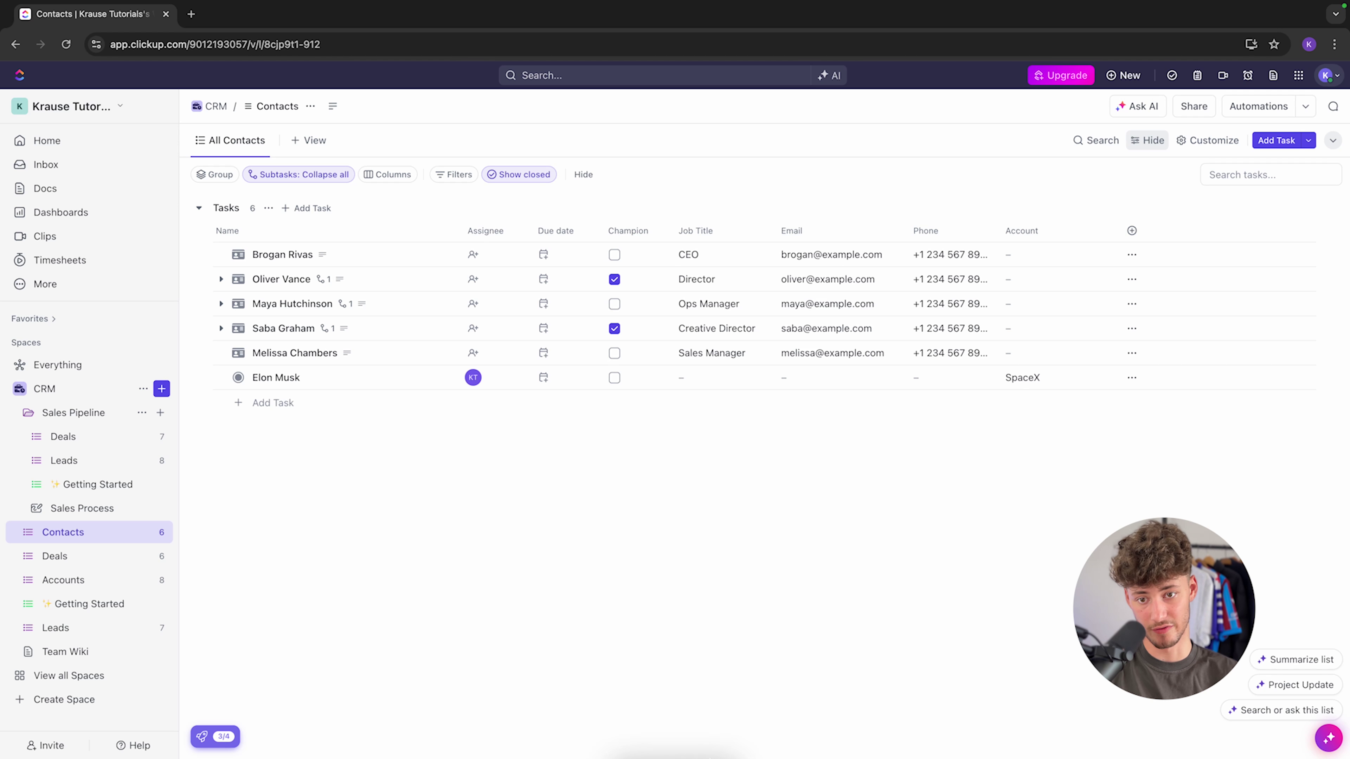
left_click(90, 557)
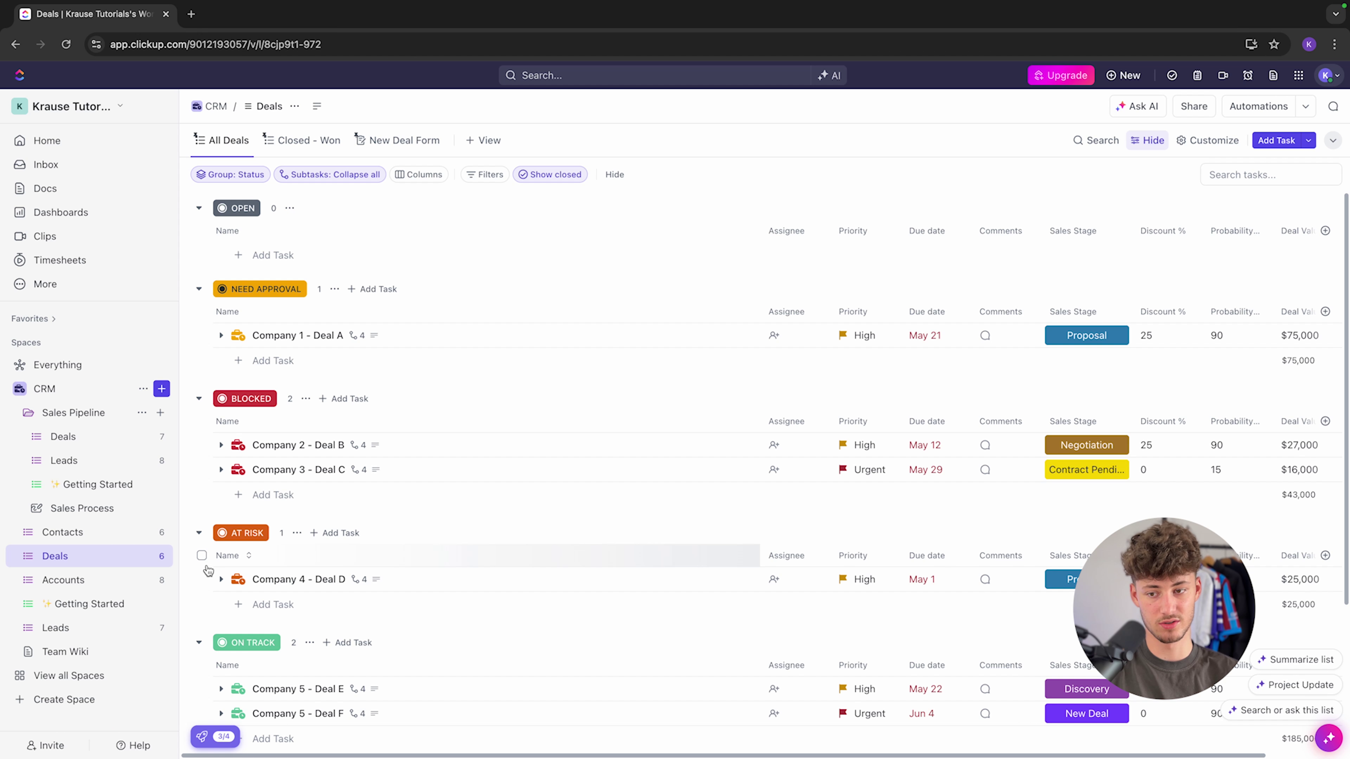
Step: Create the SpaceX spaceship redesign deal as an Account item worth $100,000 at 70% probability
left_click(1277, 143)
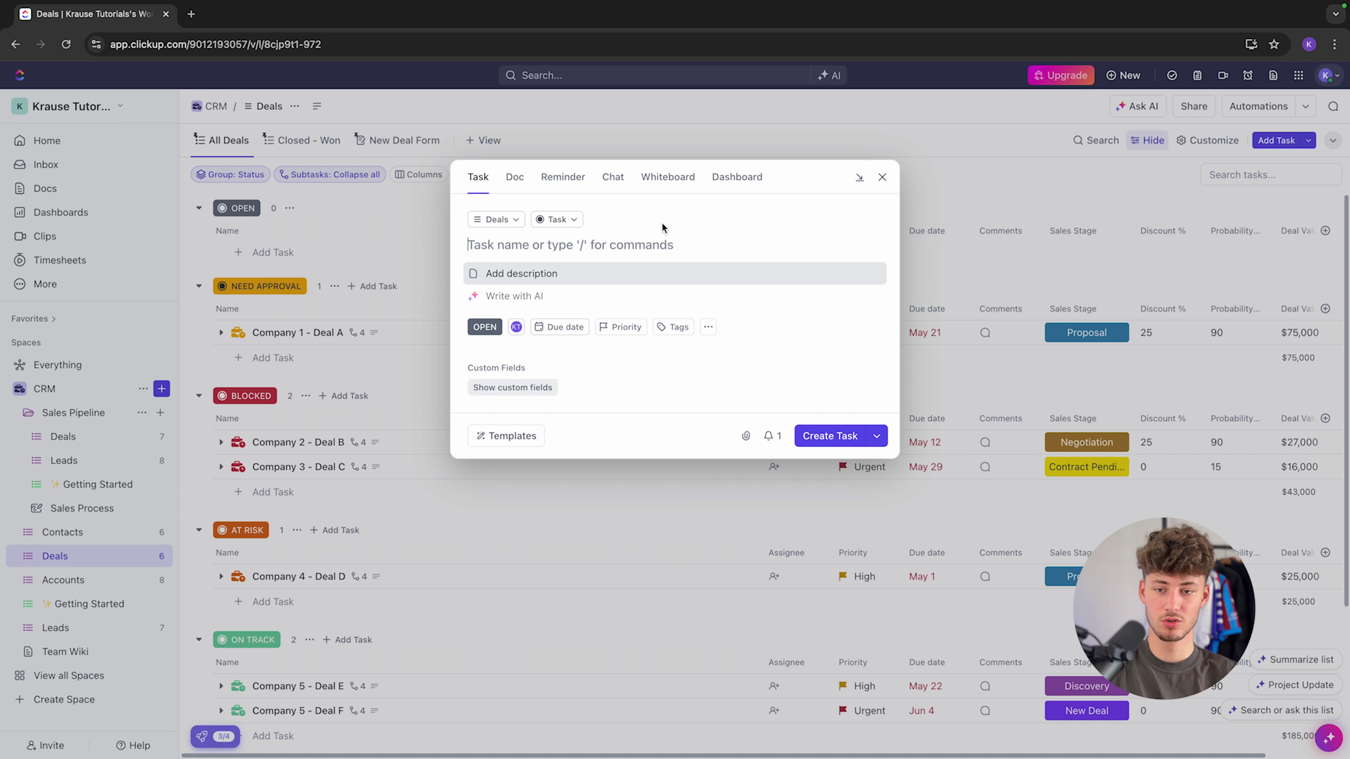
type("SpaceX- Elon Musk -")
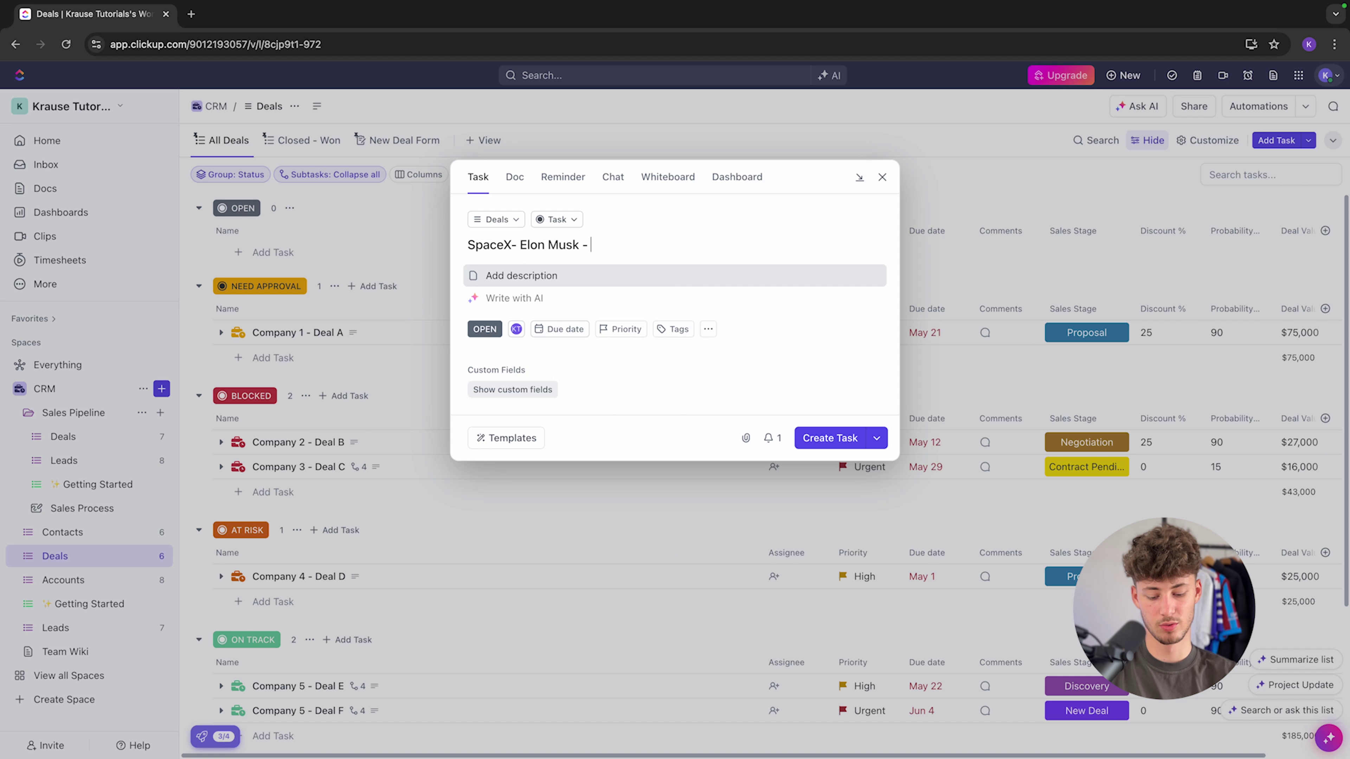
type("Spaceship redesign")
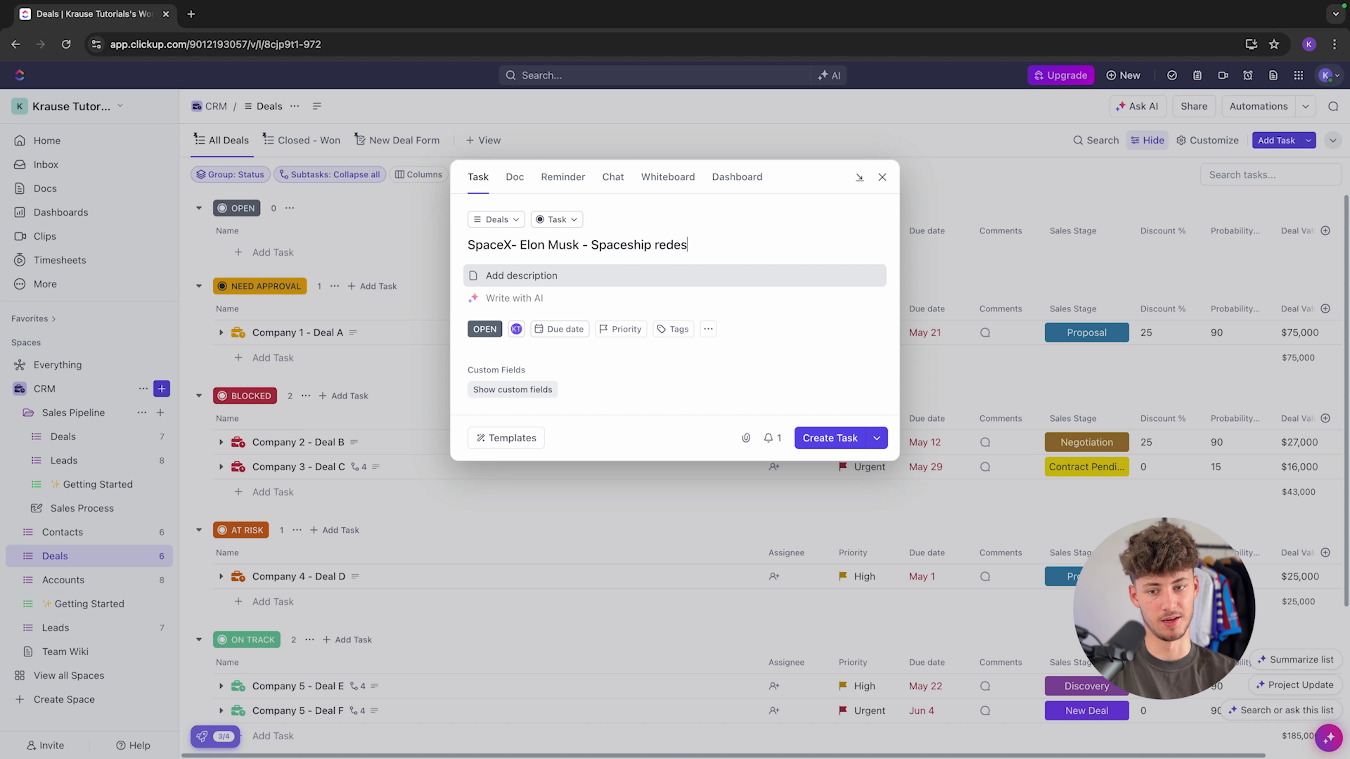
left_click(490, 391)
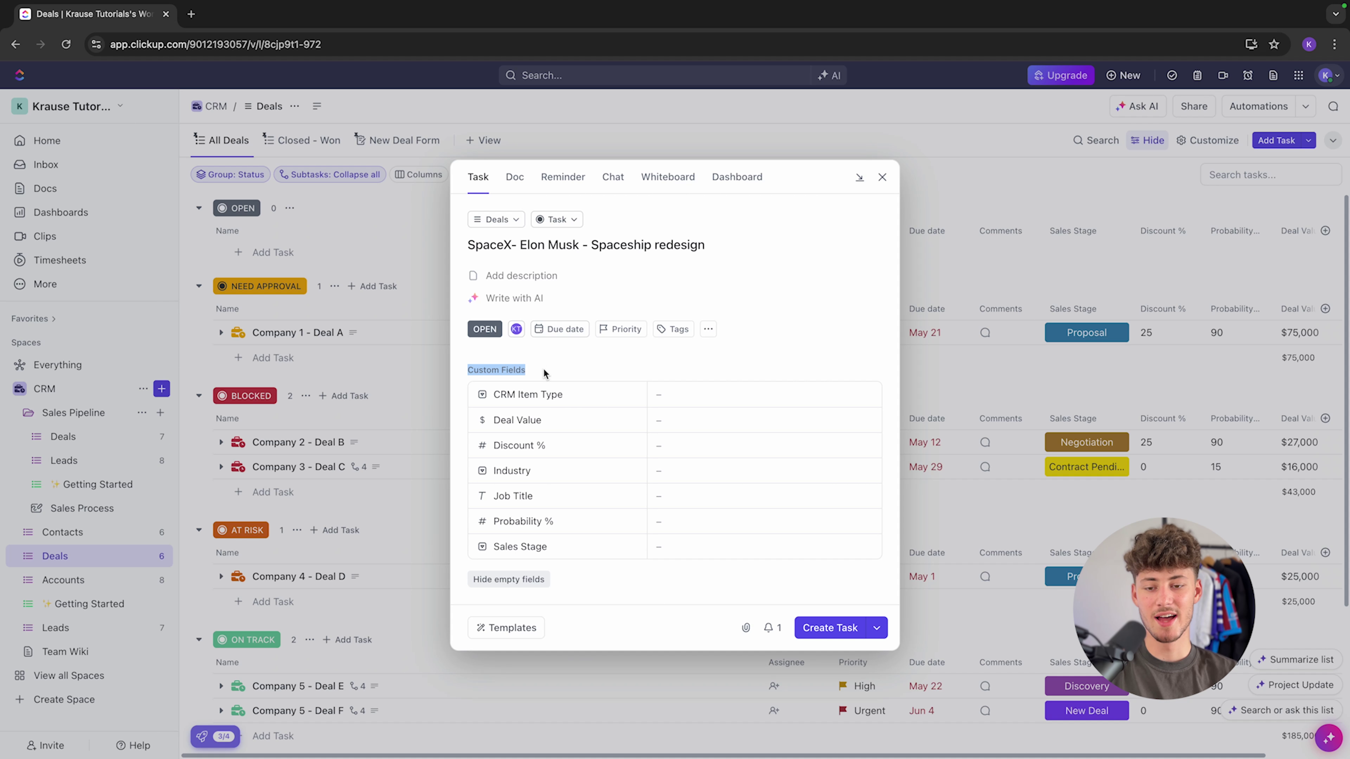
left_click(753, 405)
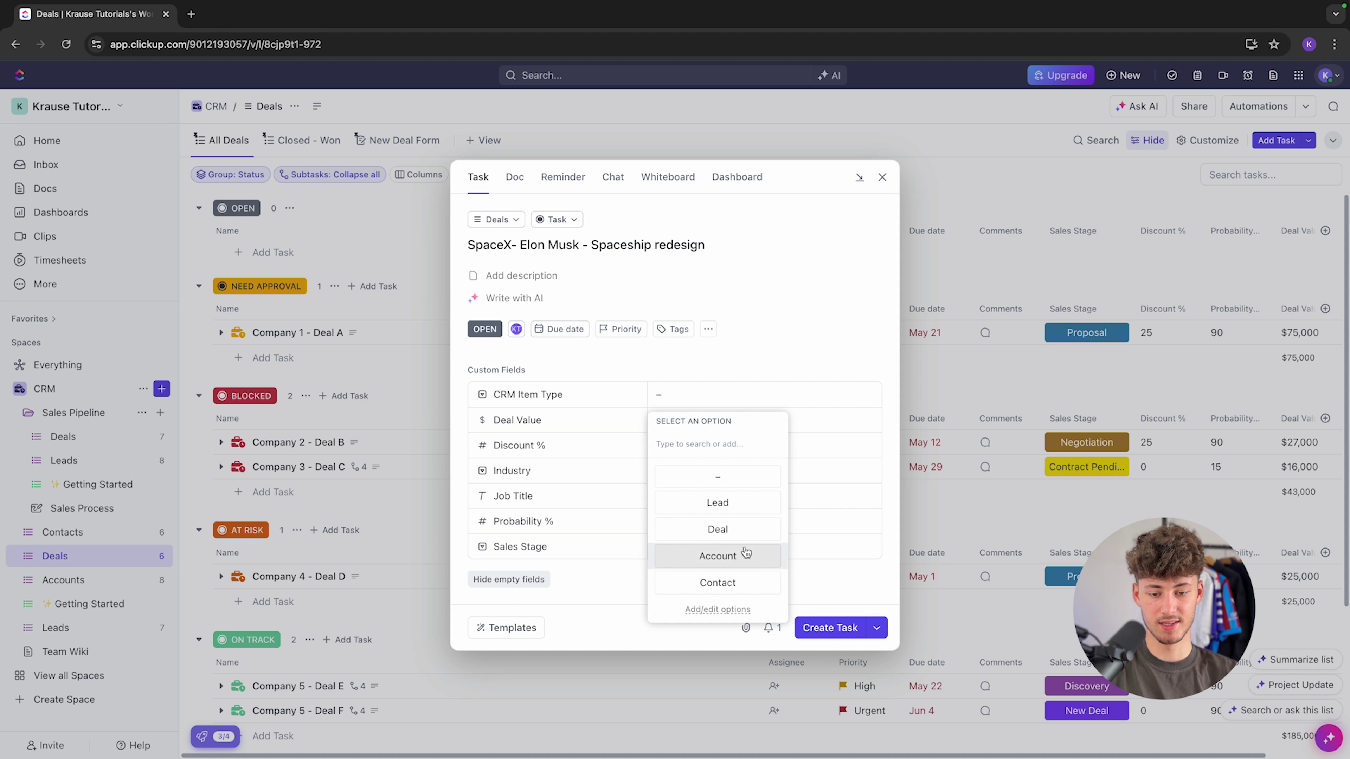
left_click(738, 555)
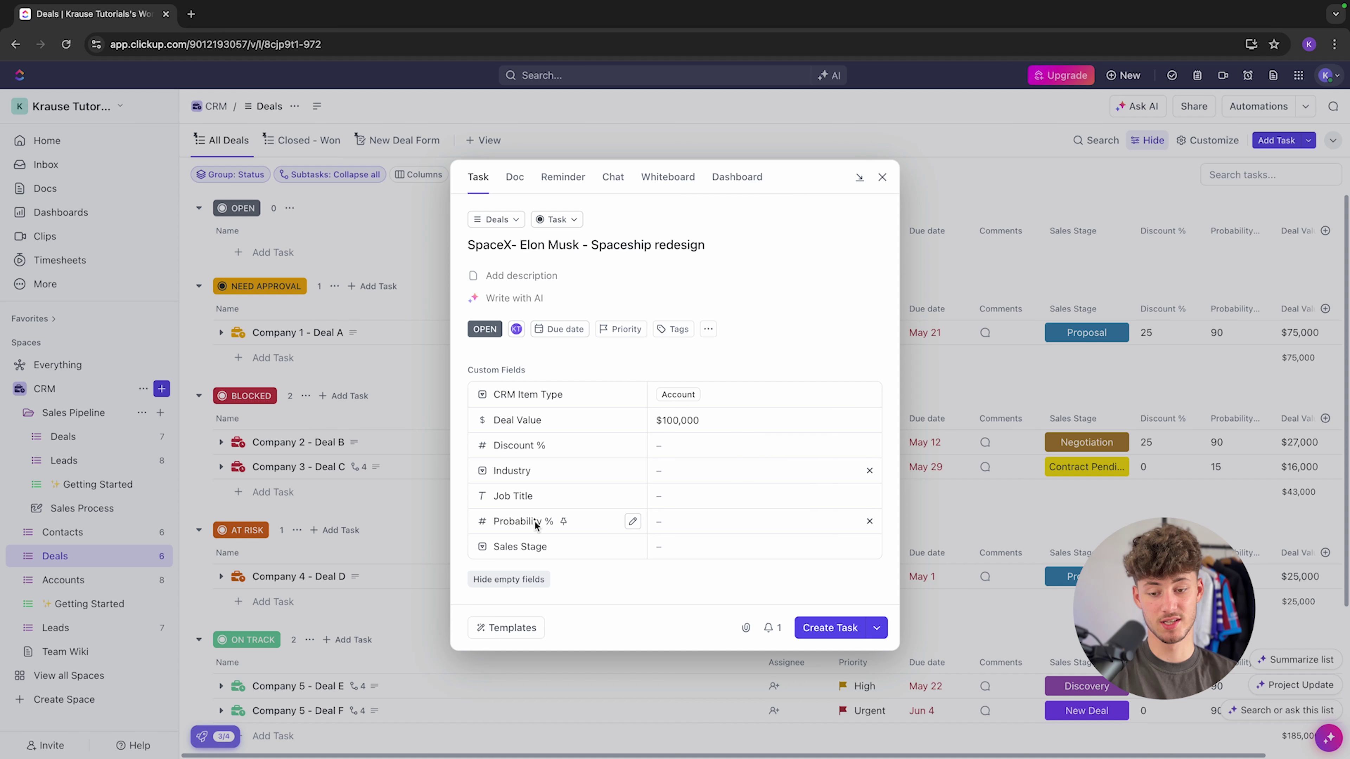
left_click(739, 526)
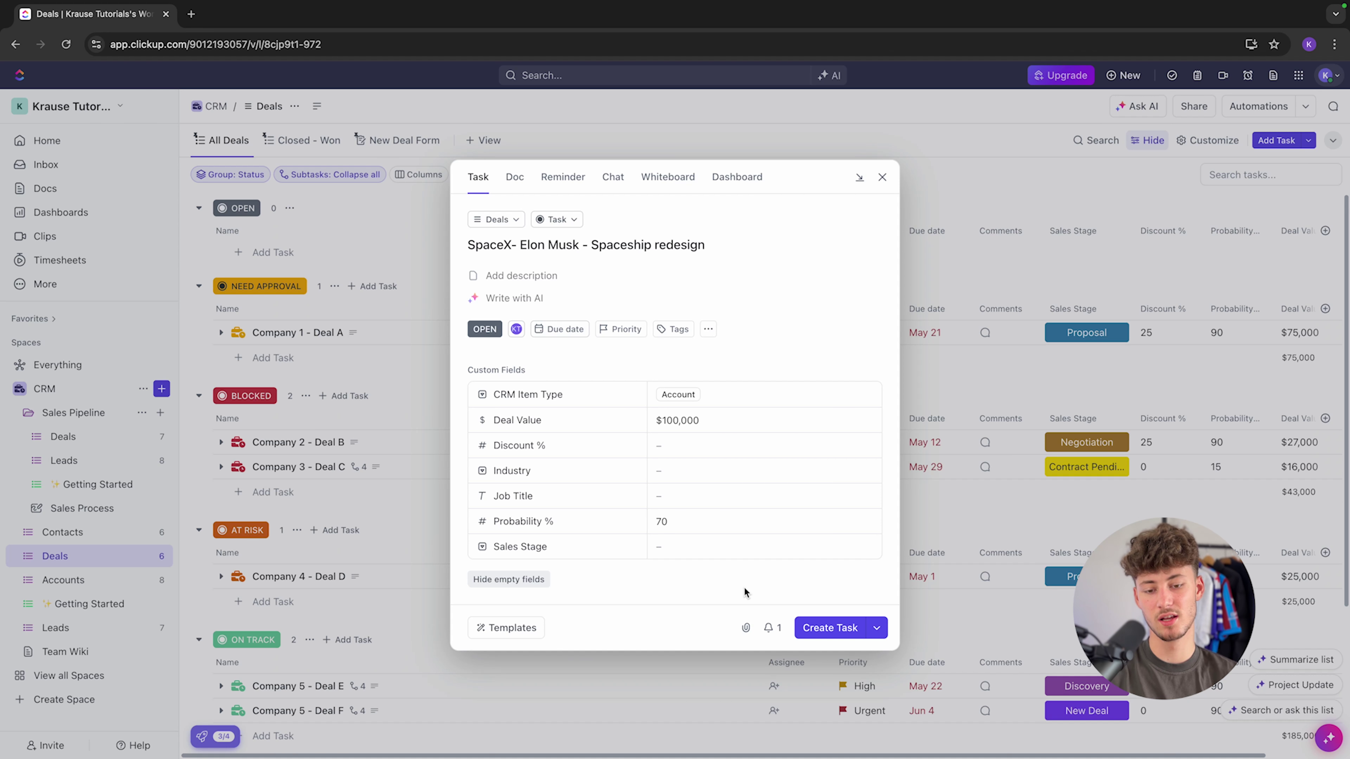
left_click(828, 626)
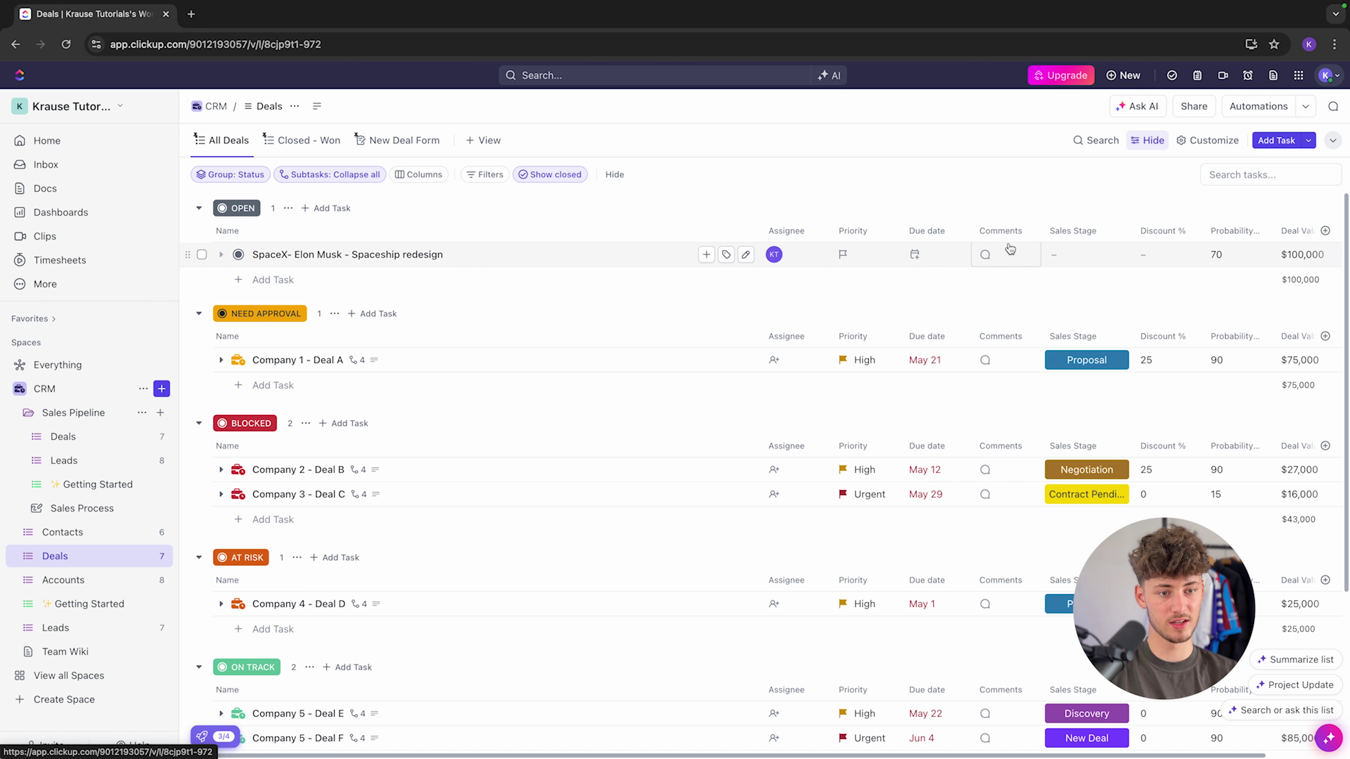
left_click(1084, 254)
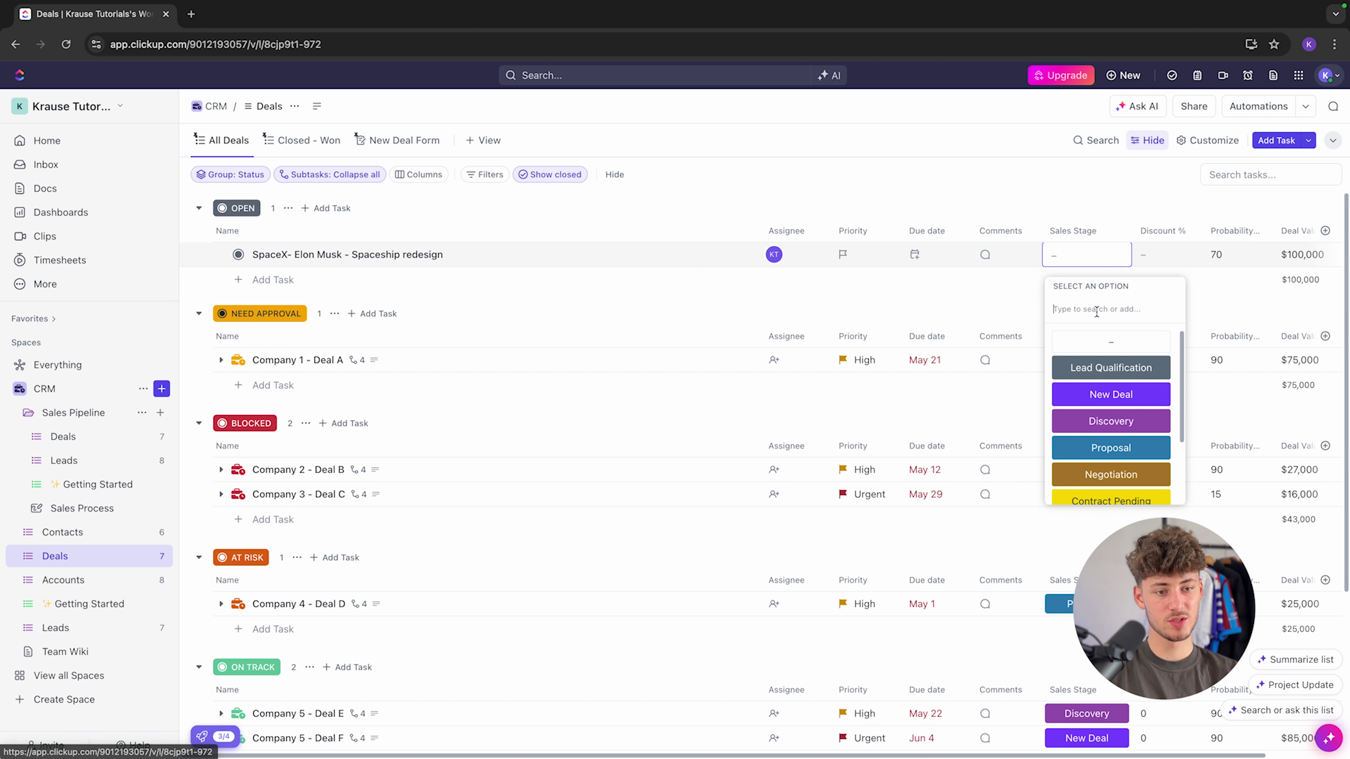
Step: Set the SpaceX deal's sales stage to Discovery
left_click(1154, 231)
left_click(1088, 238)
left_click(1083, 250)
scroll(1110, 398, "down", 2)
scroll(1122, 399, "up", 2)
scroll(1129, 400, "up", 1)
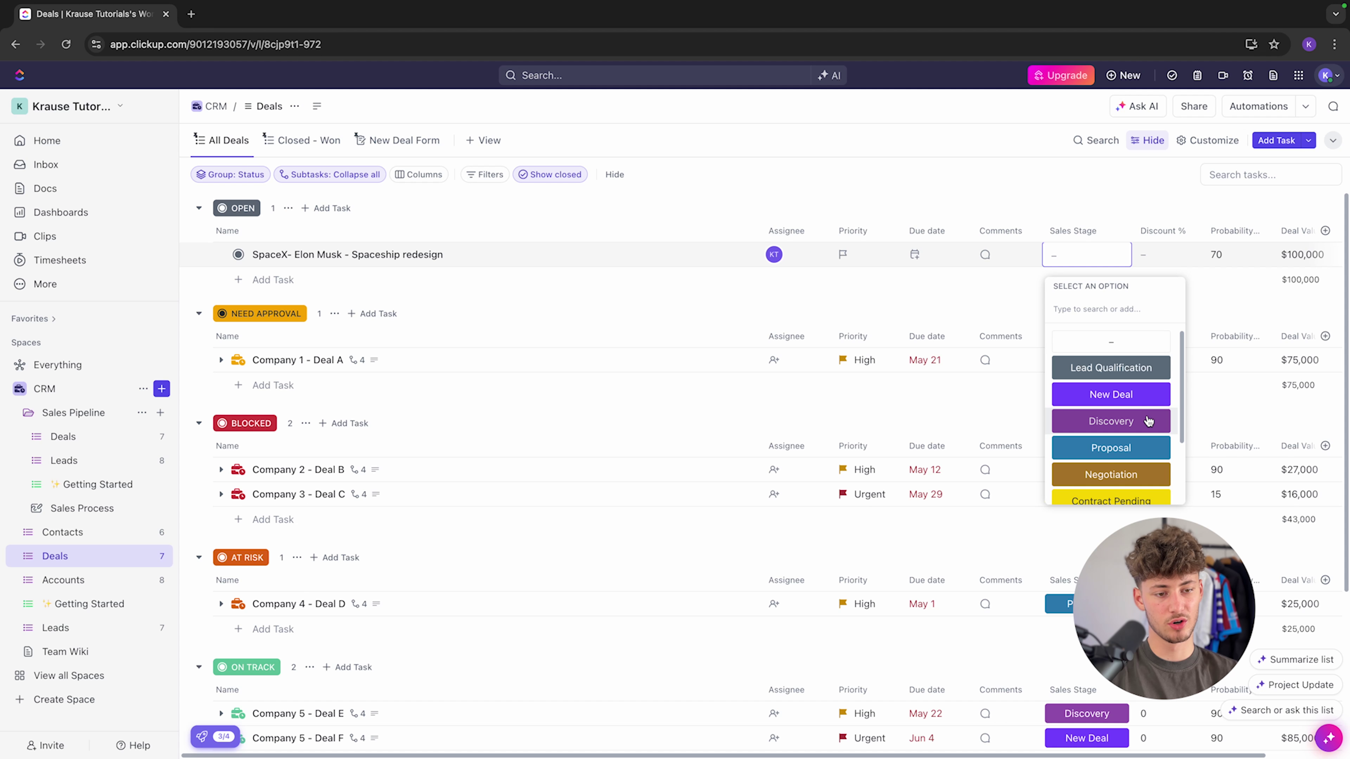
left_click(1129, 423)
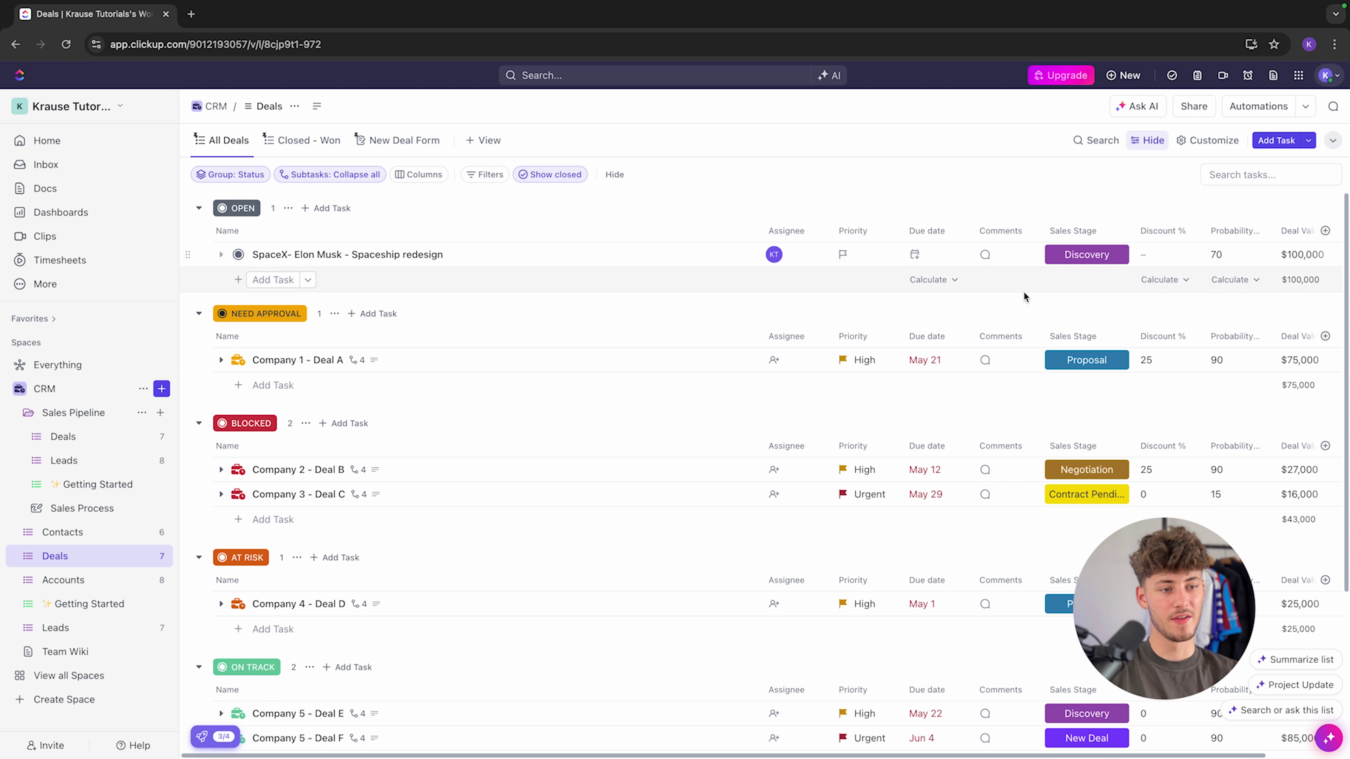
Step: Confirm the SpaceX deal's probability value and switch to the Closed - Won view
left_click(1215, 254)
key("Return")
scroll(1225, 341, "down", 4)
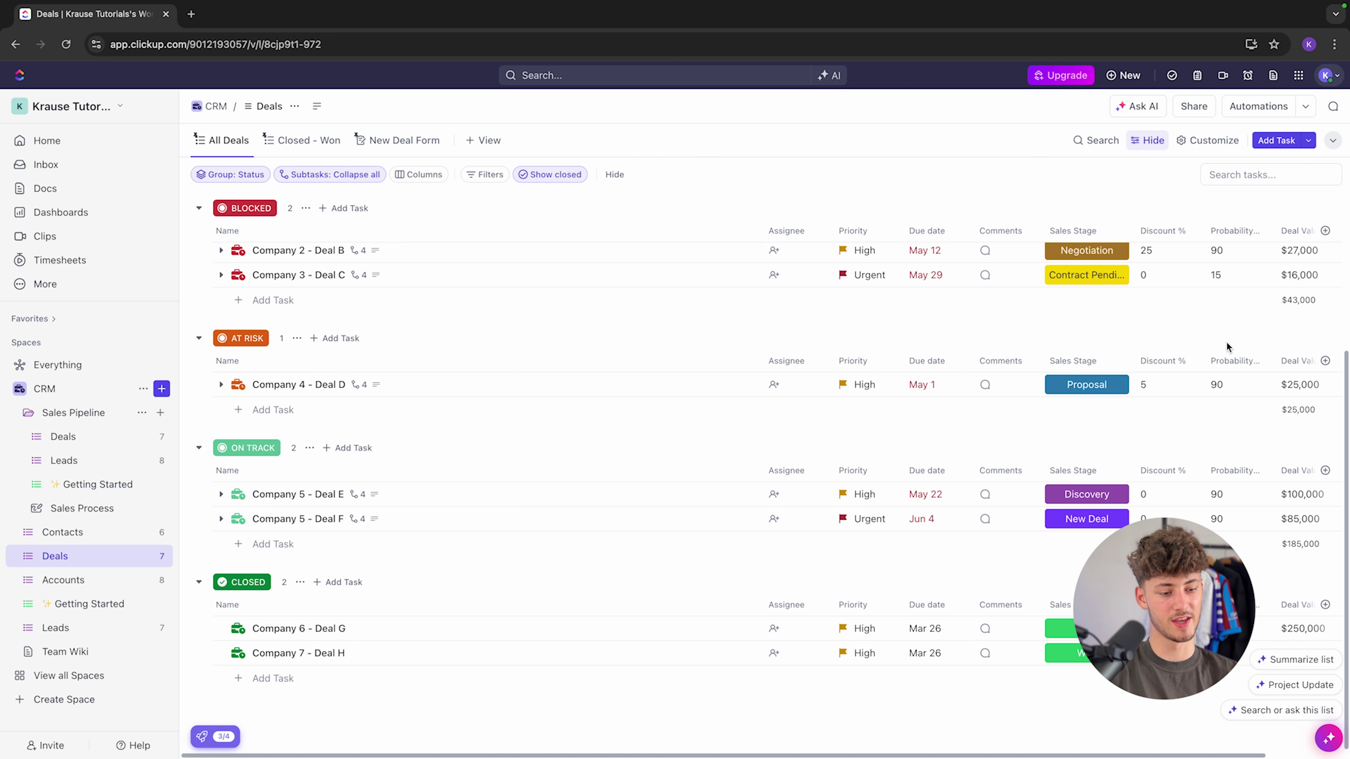
scroll(1218, 326, "up", 4)
left_click(311, 147)
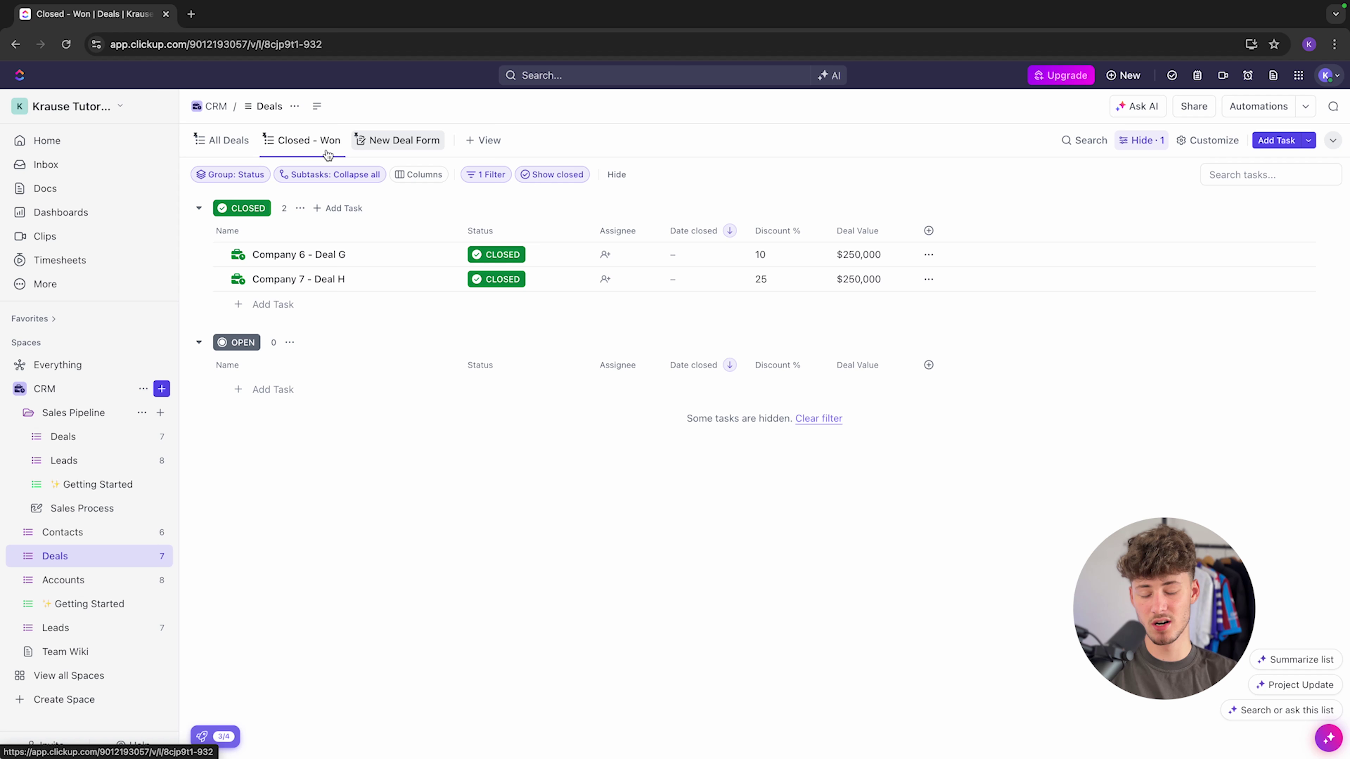
Step: Inspect the New Deal Form's title, deal name, sales stage and probability fields
left_click(404, 142)
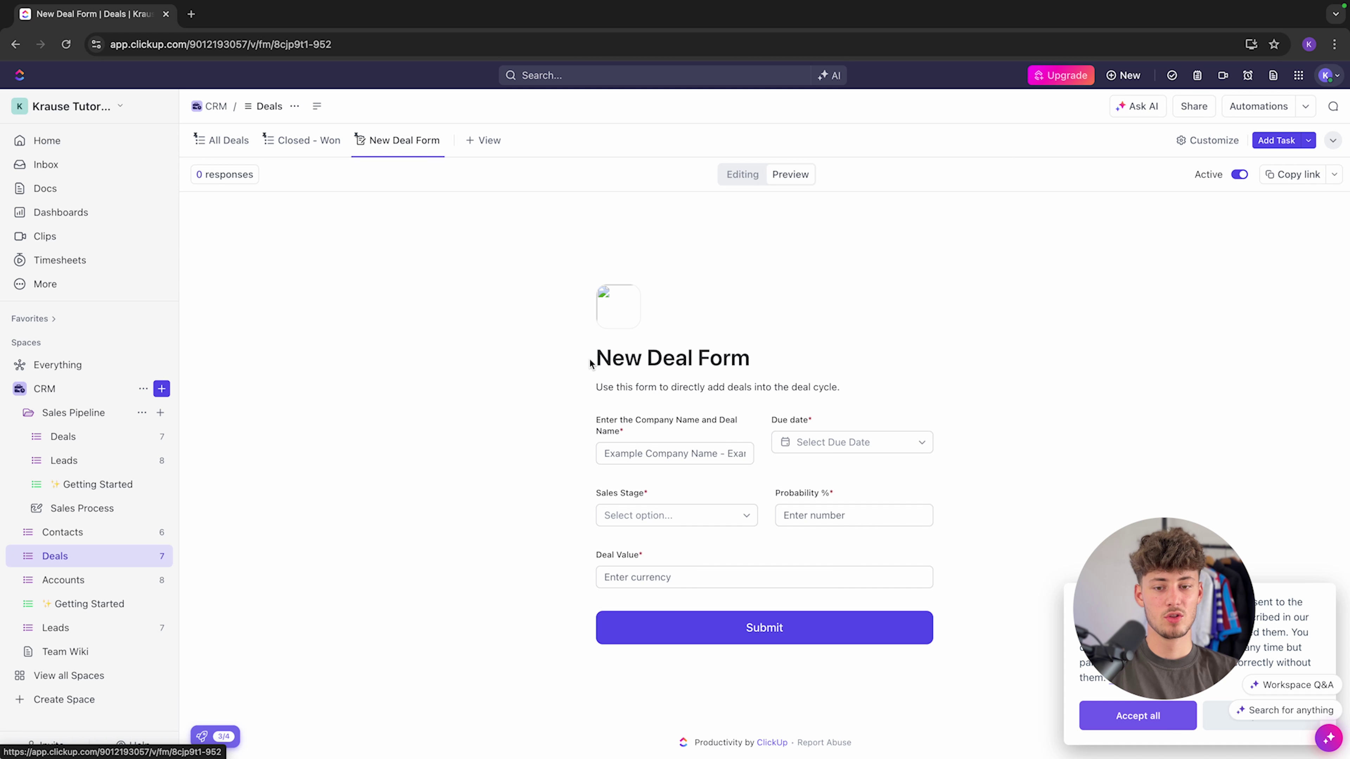
left_click_drag(590, 358, 832, 359)
left_click(665, 447)
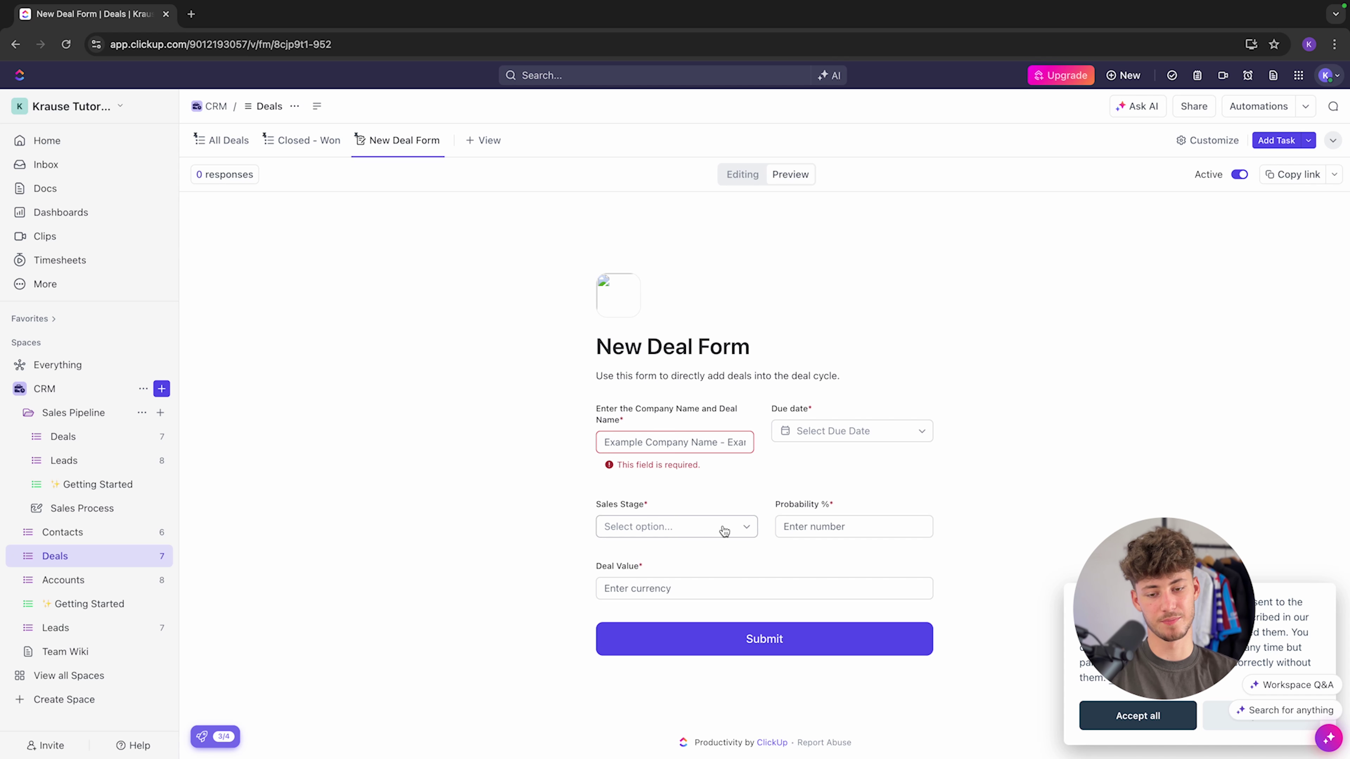
left_click(691, 516)
key("Tab")
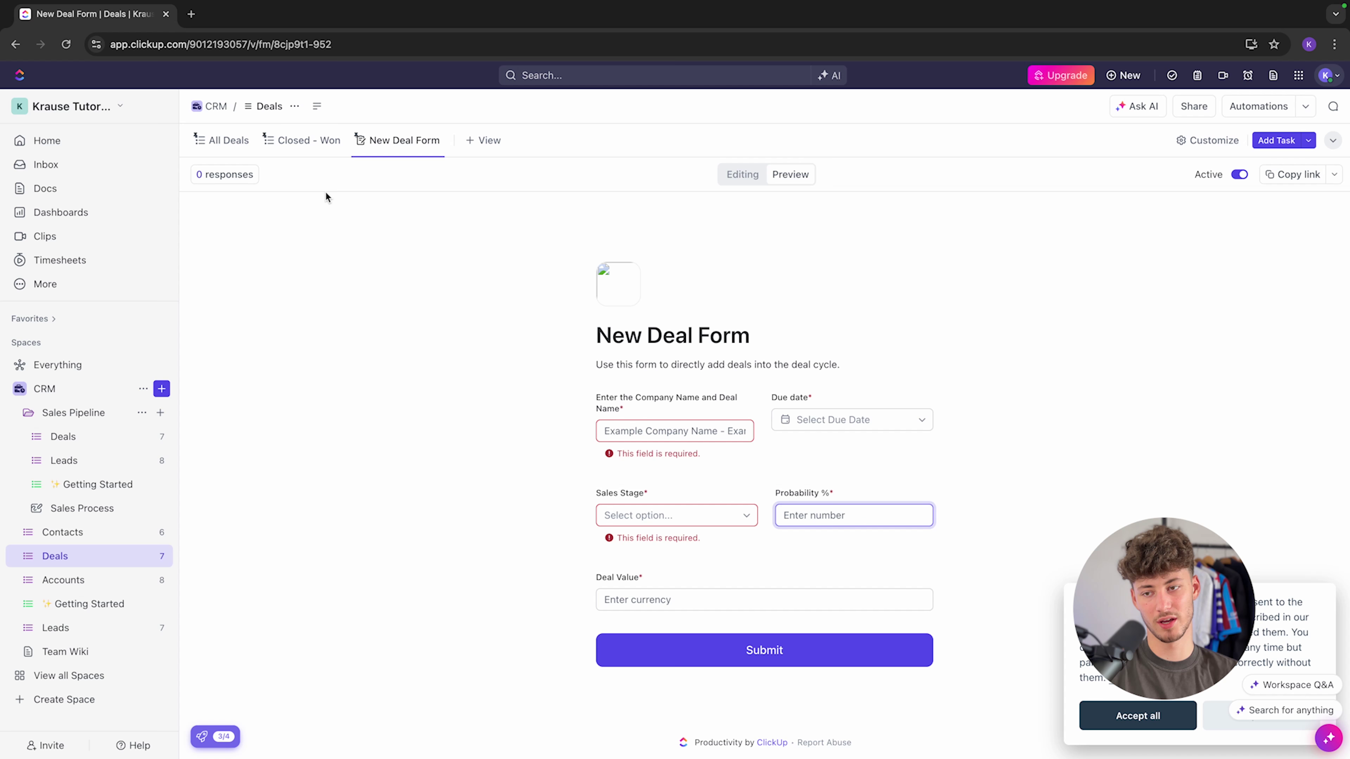
Step: Return to the All Deals list and bring up the new view picker
left_click(227, 149)
left_click(1292, 145)
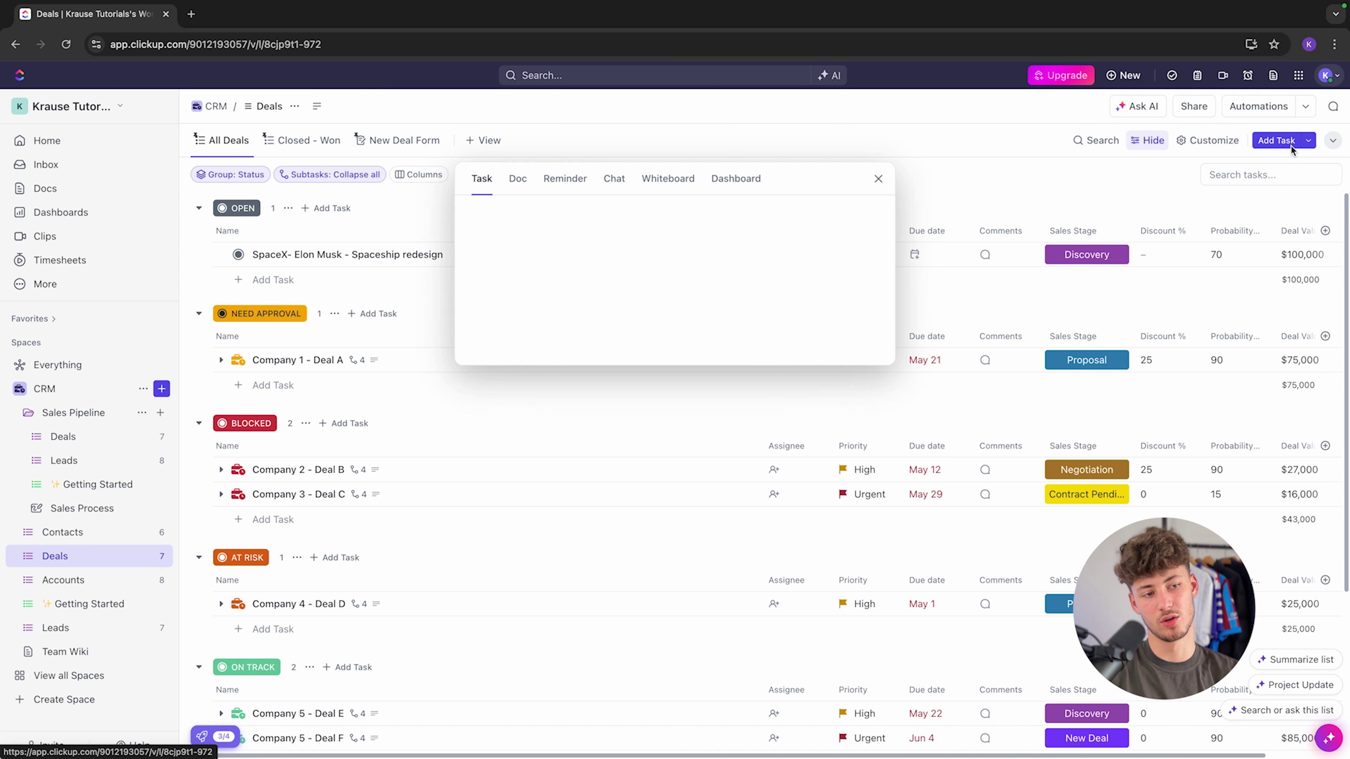
left_click(1290, 144)
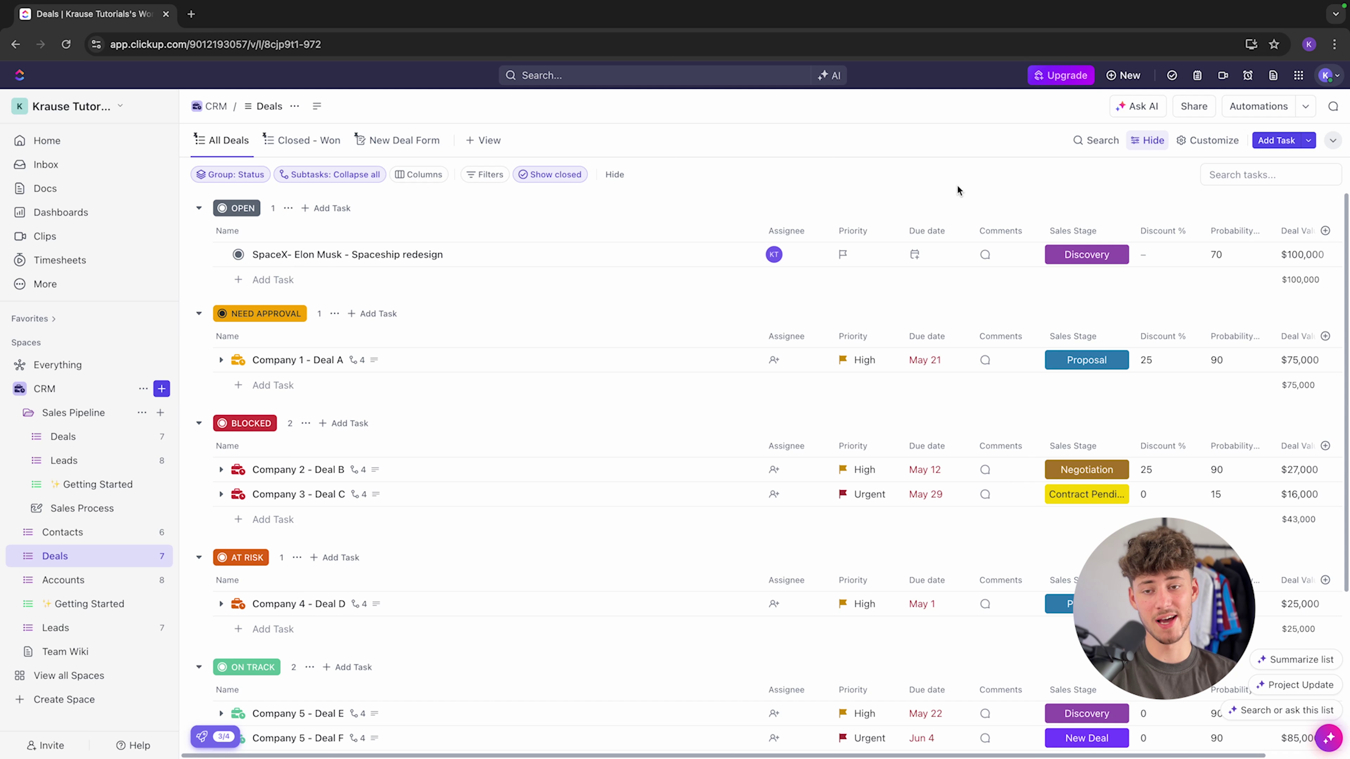
scroll(668, 444, "down", 4)
scroll(693, 422, "up", 4)
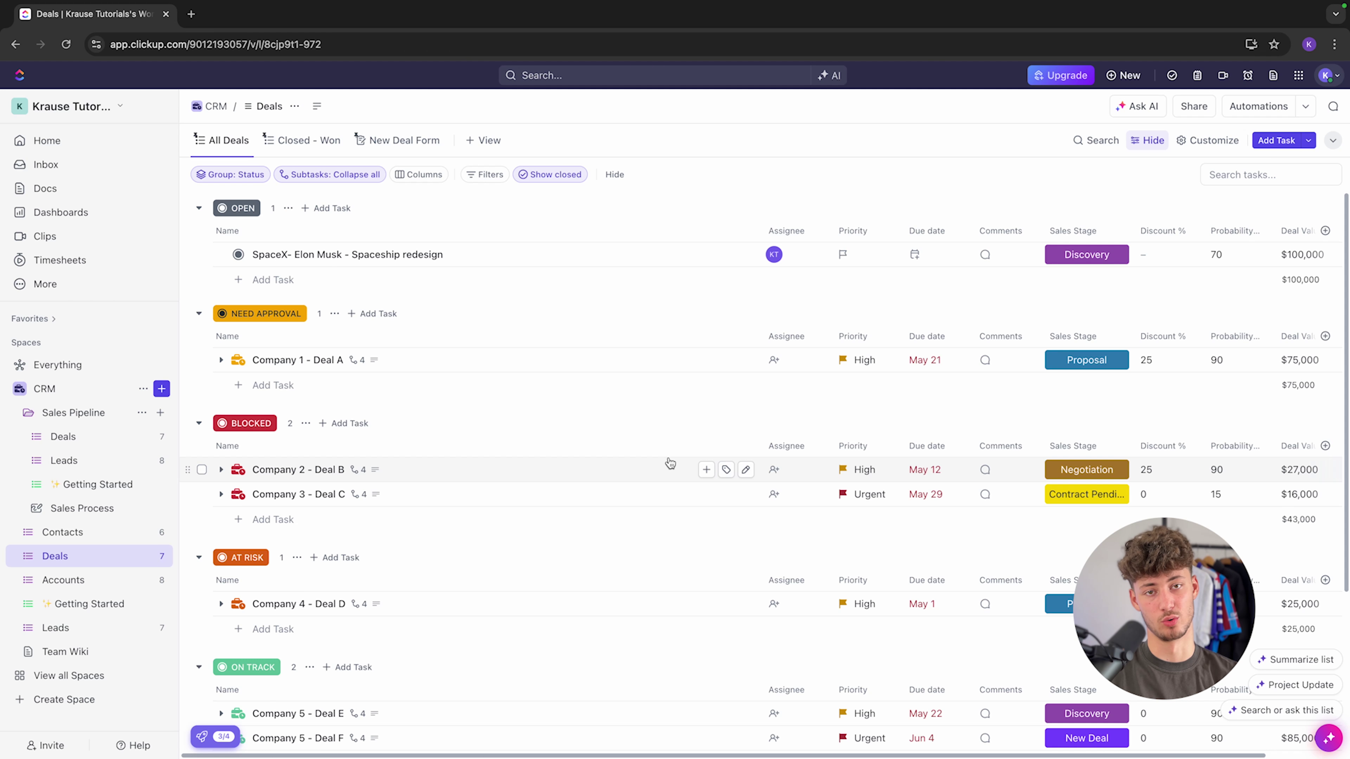
left_click(485, 143)
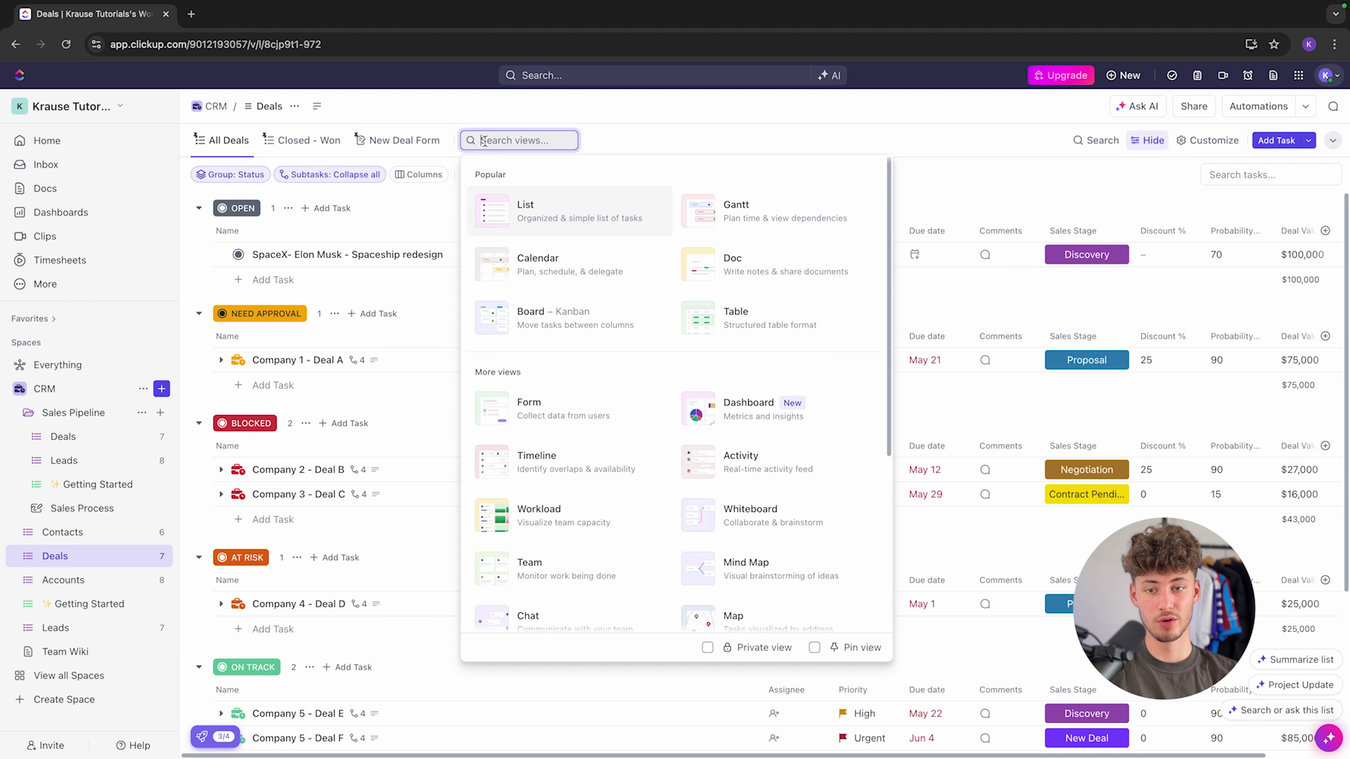
Step: Add a Board view of the deals found by searching 'kanban'
type("kanban")
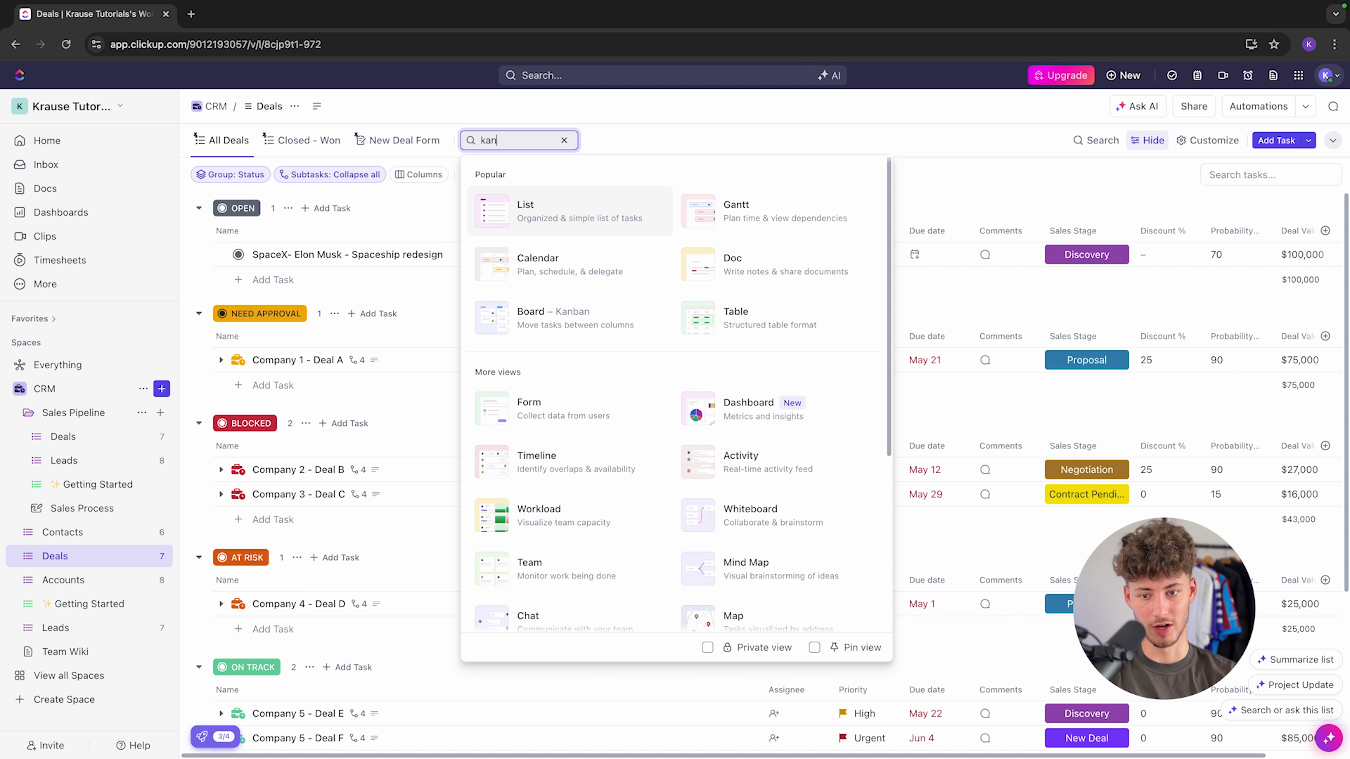
left_click(554, 205)
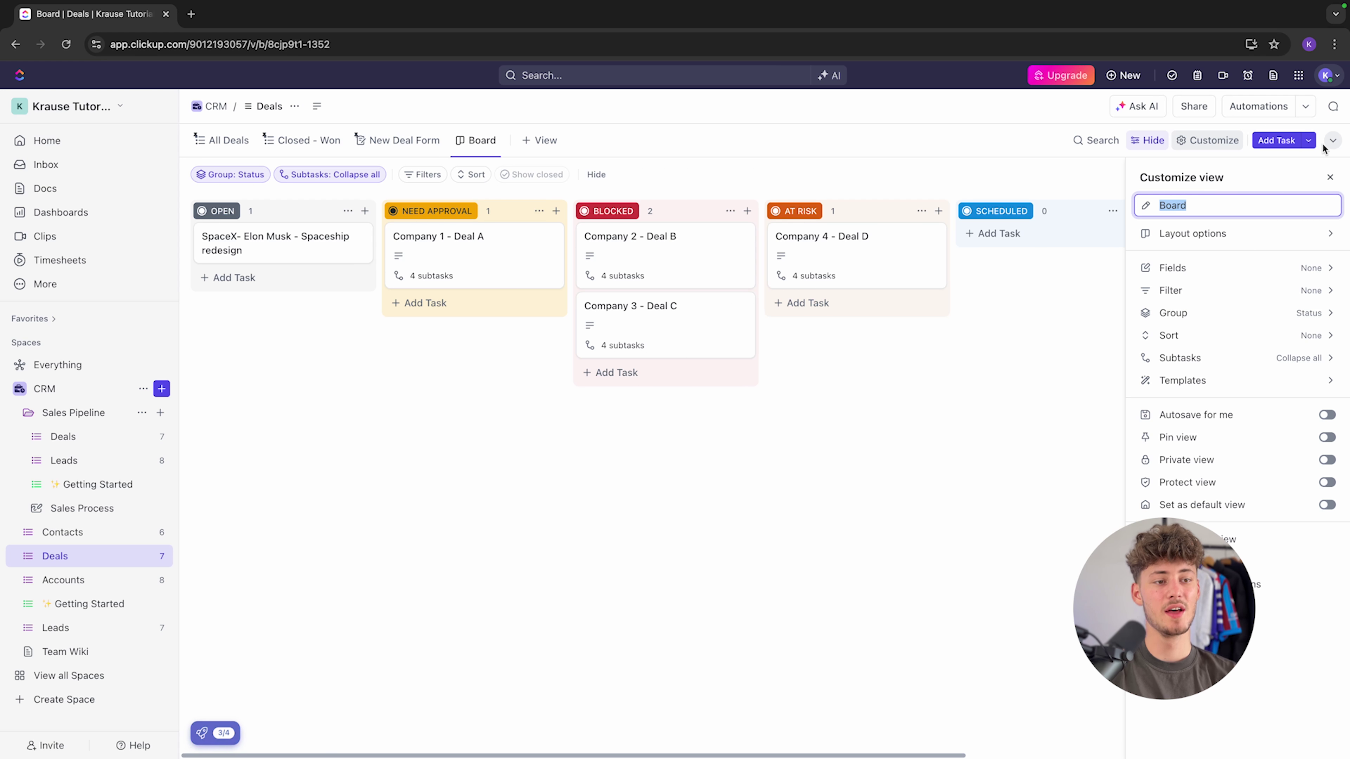
left_click(1330, 177)
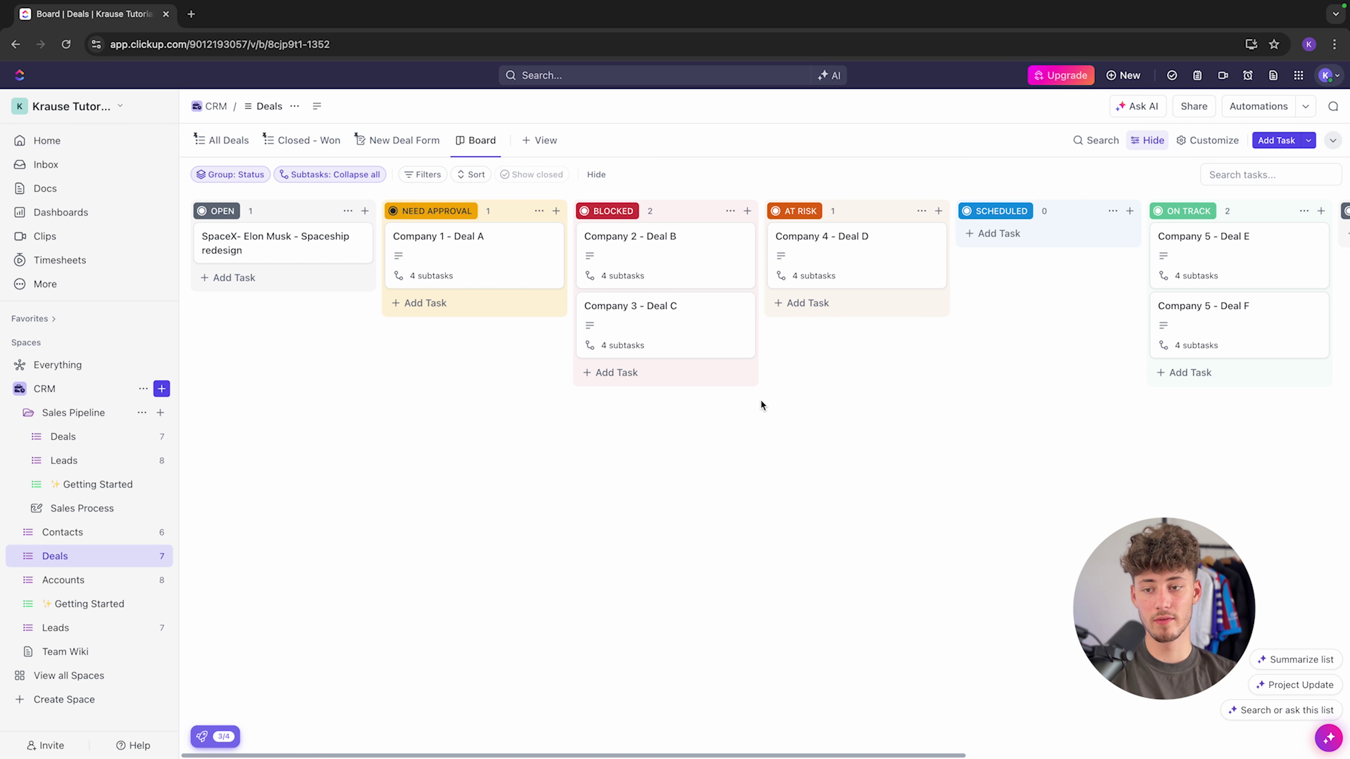
Step: Move Company 4 - Deal D to SCHEDULED and Company 5 - Deal E toward CLOSED
left_click_drag(791, 242, 1034, 322)
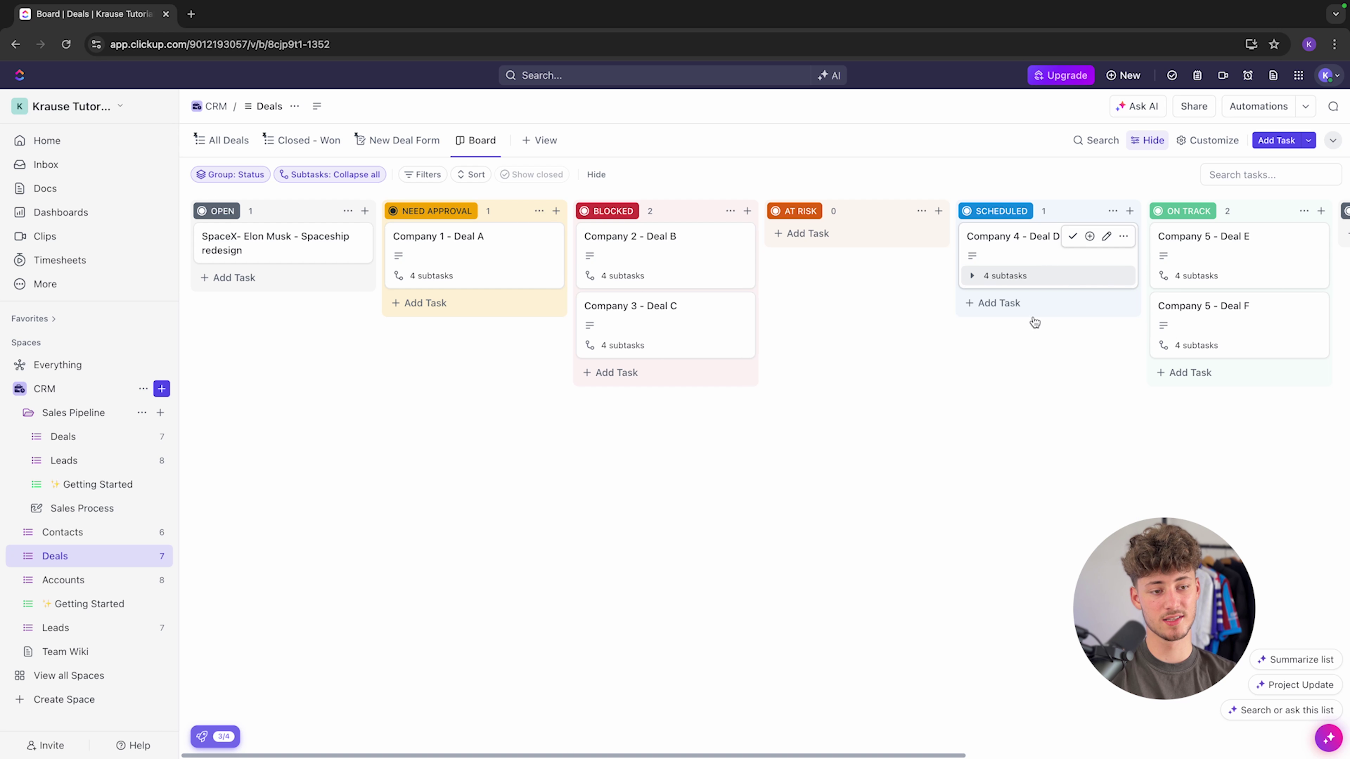
scroll(675, 742, "right", 10)
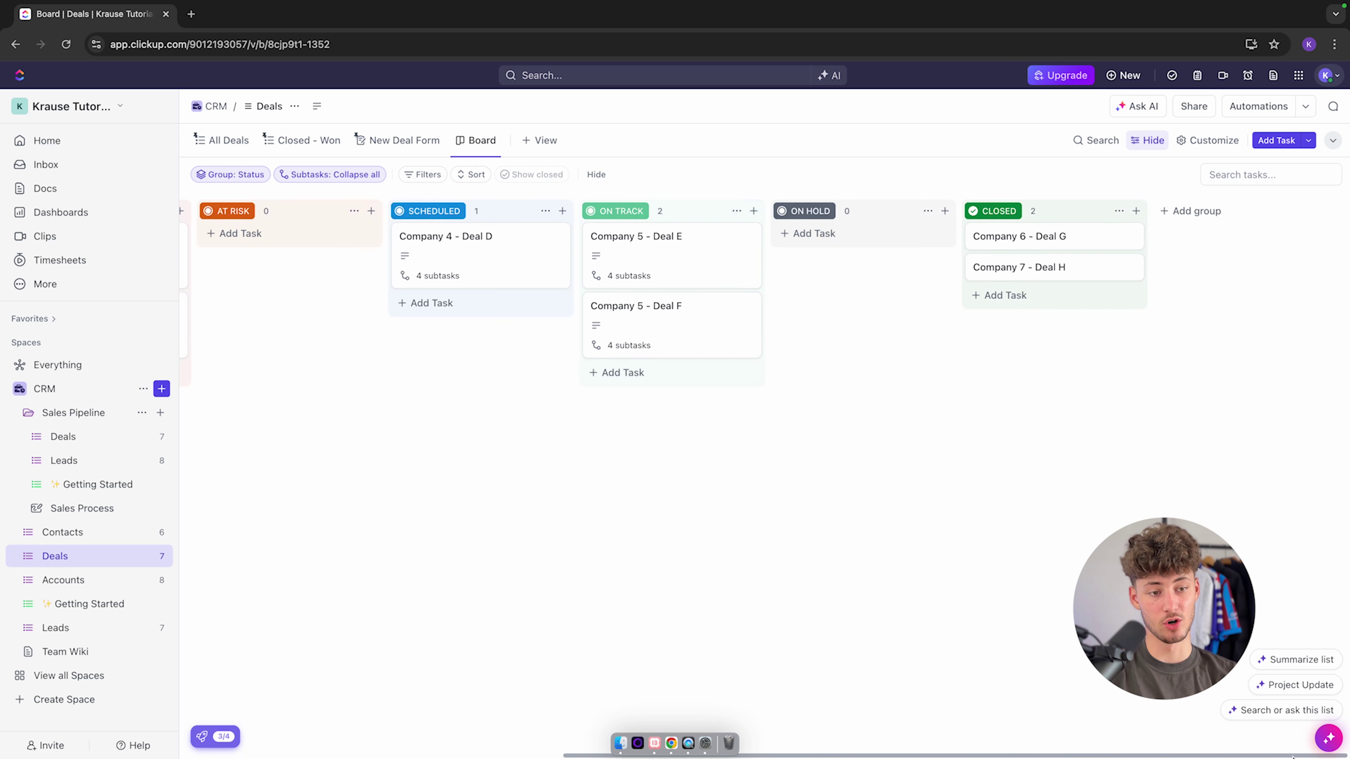
left_click_drag(666, 259, 607, 330)
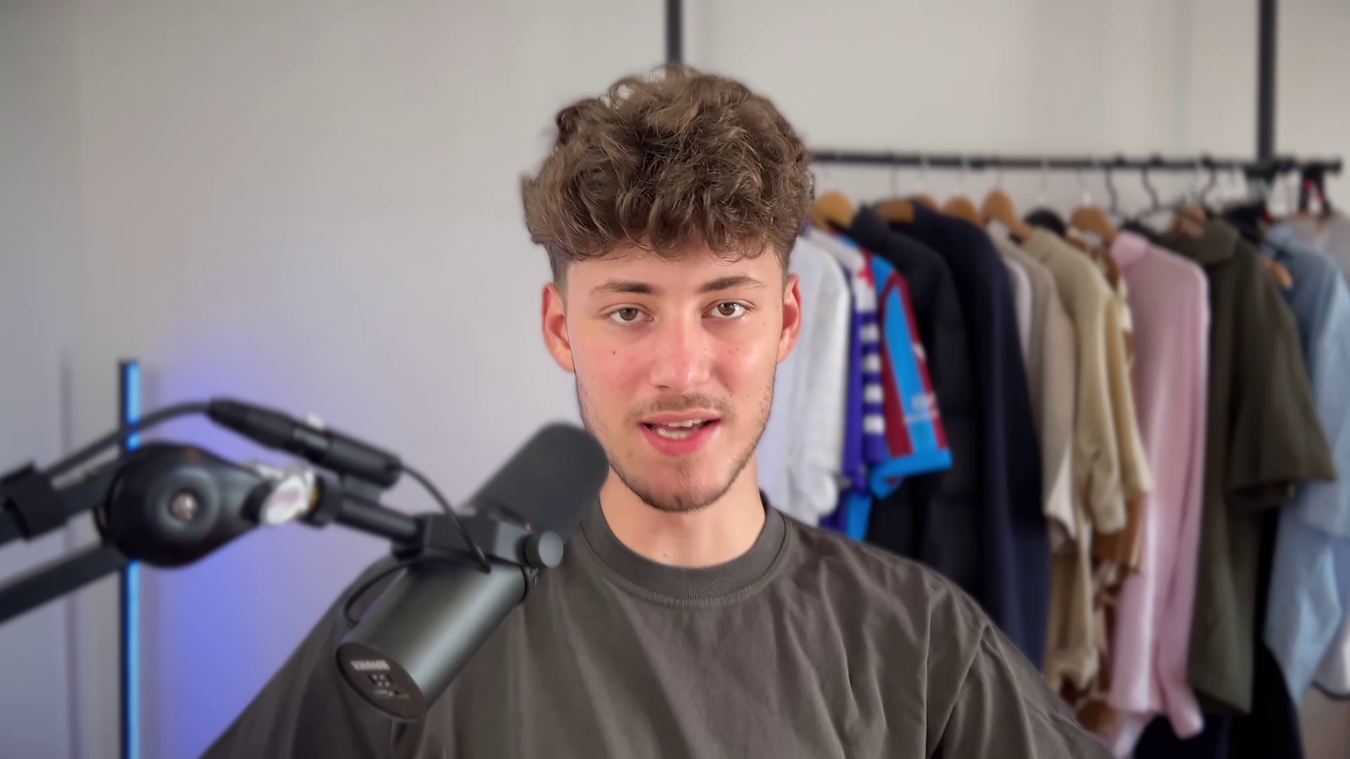